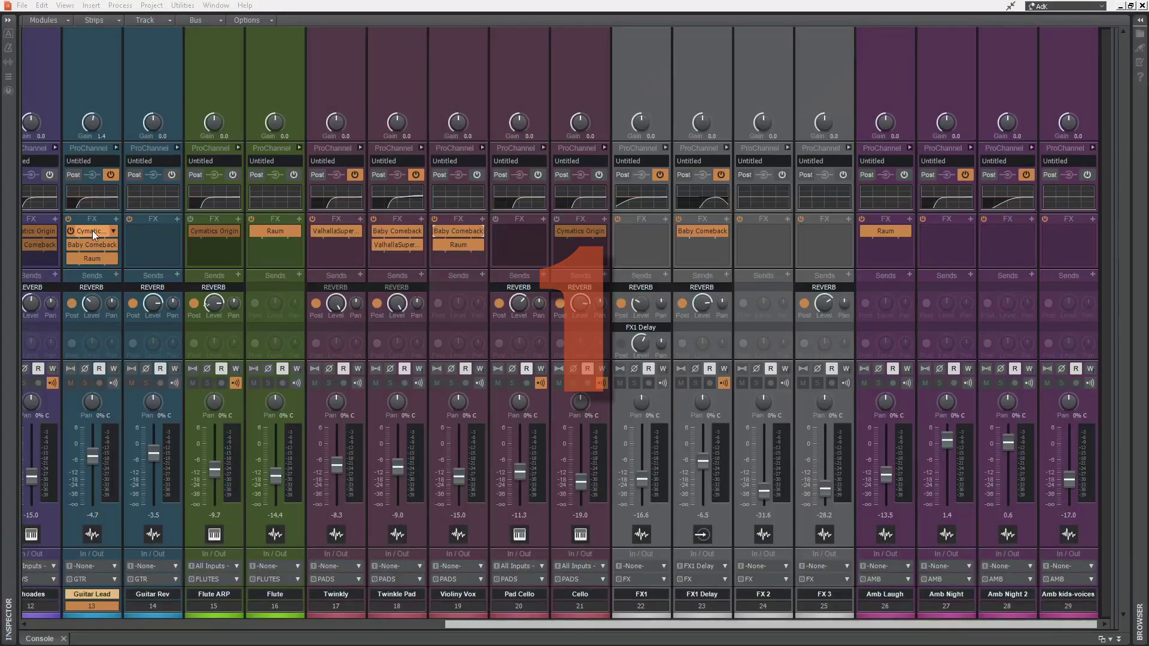
- Open Guitar Lead's Cymatics Origin, Baby Comeback and Raum plugin windows, pinning Raum open
double_click(92, 231)
double_click(93, 245)
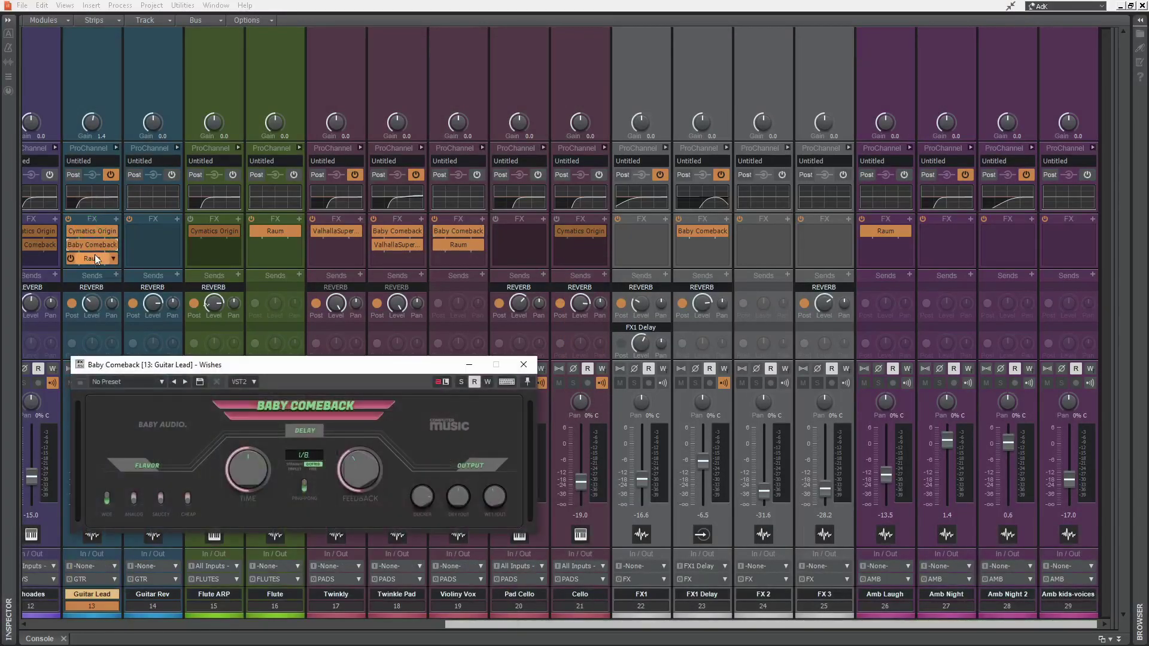
double_click(95, 257)
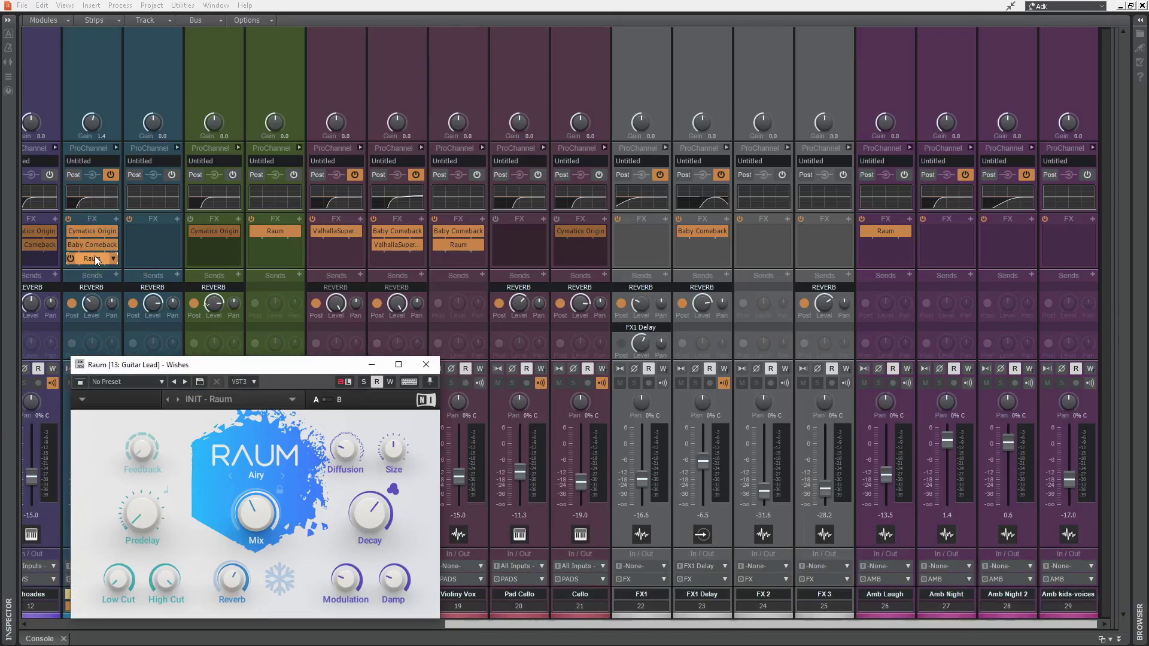
left_click(429, 382)
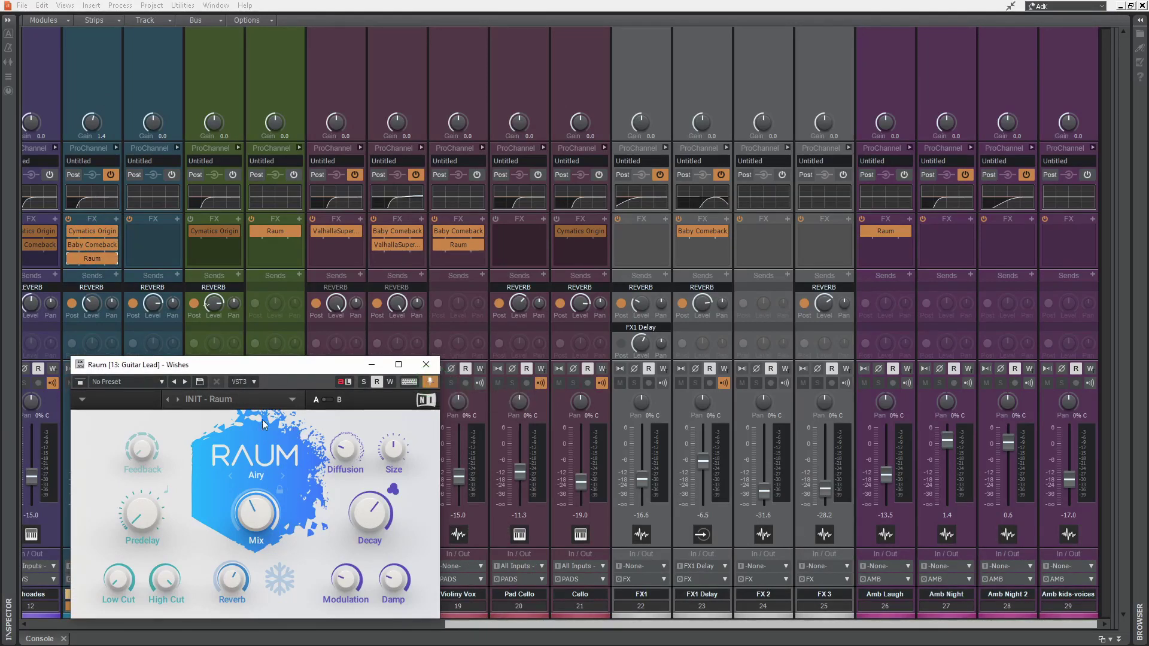
- Move Baby Comeback to the lower right, then show Cymatics Origin in that unpinned window and move it up
left_click(87, 245)
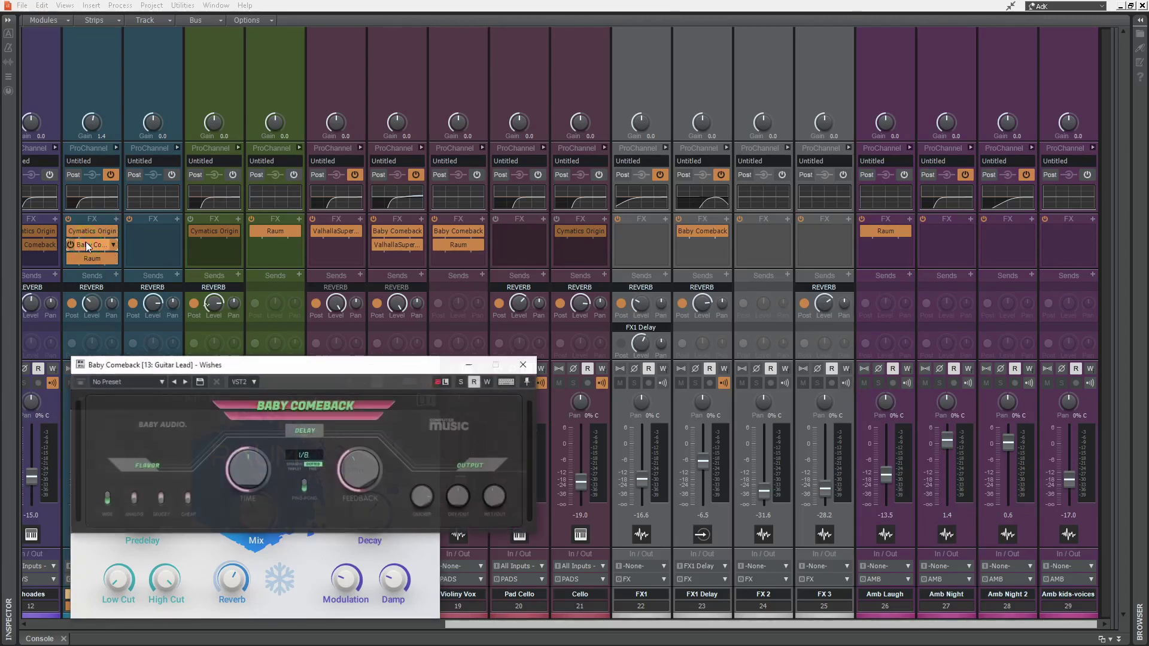
left_click_drag(233, 372, 690, 423)
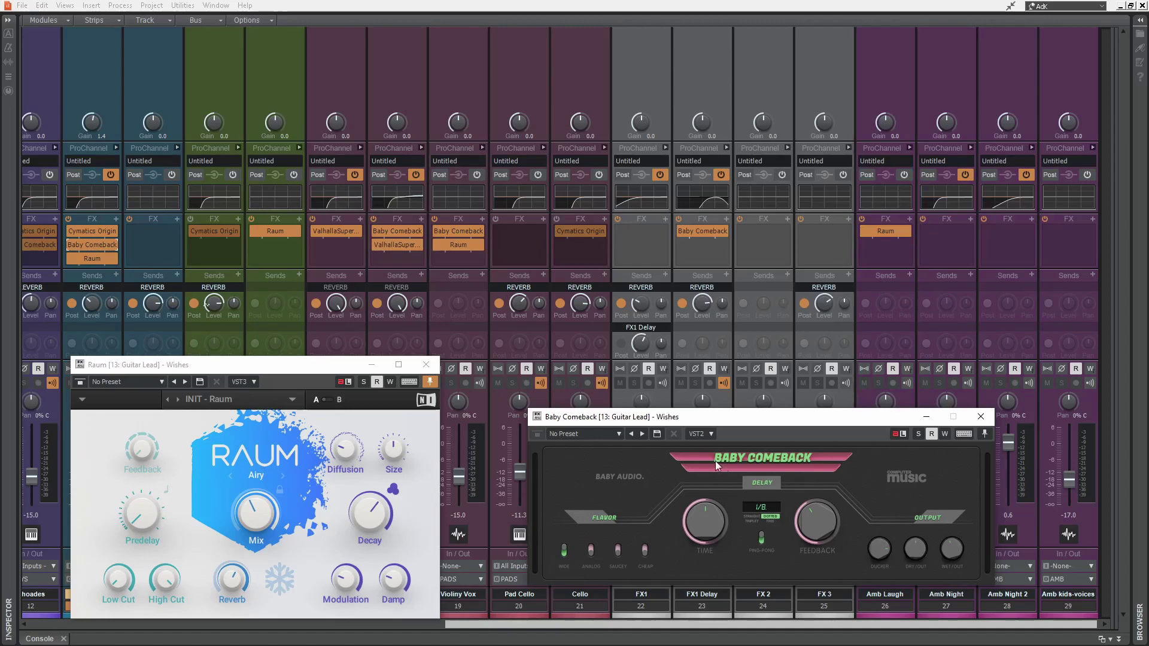
double_click(92, 231)
left_click_drag(688, 419, 726, 323)
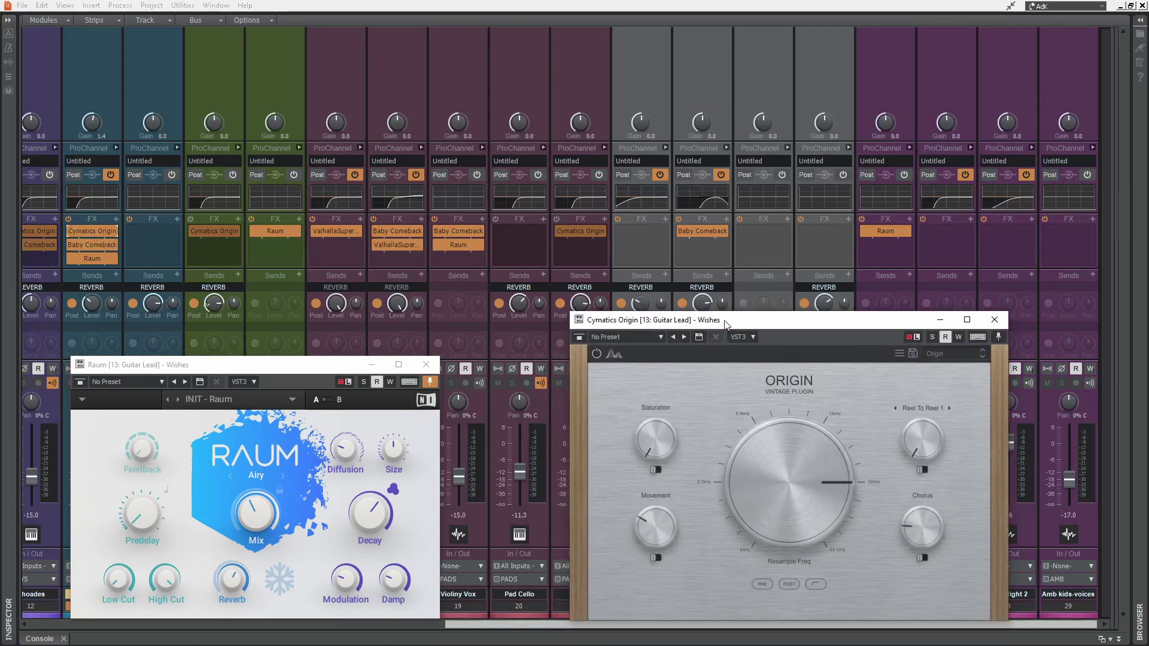
- Open FX1 Delay's Baby Comeback in an extra window with Ctrl and place it at the top
key("ctrl")
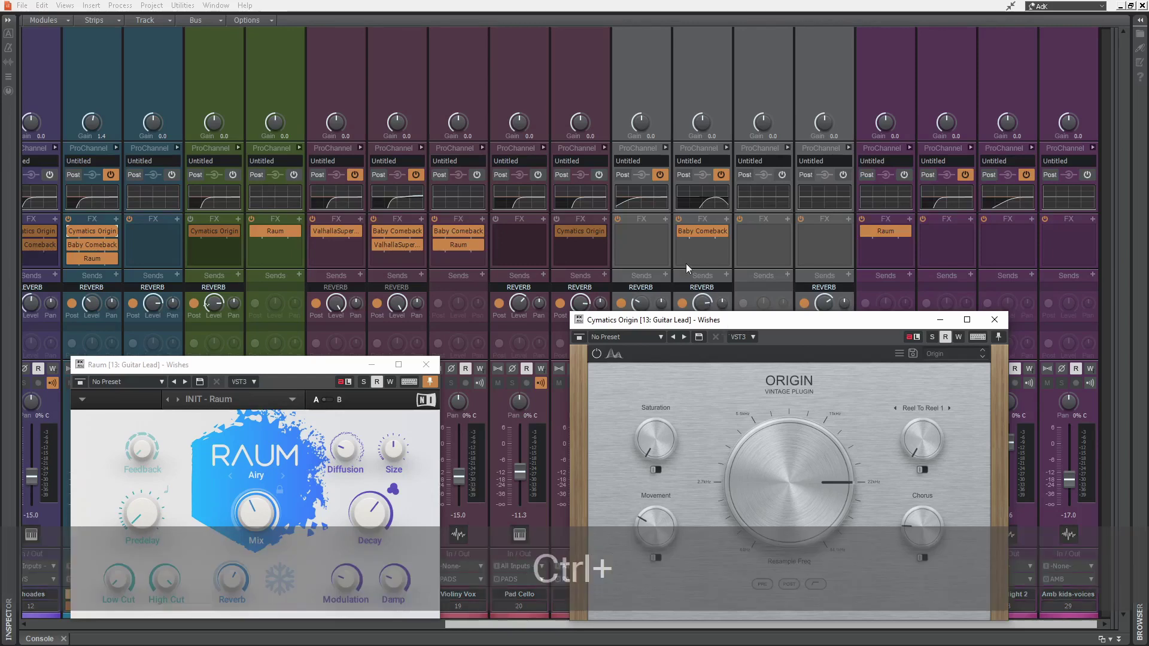
double_click(701, 230, "ctrl")
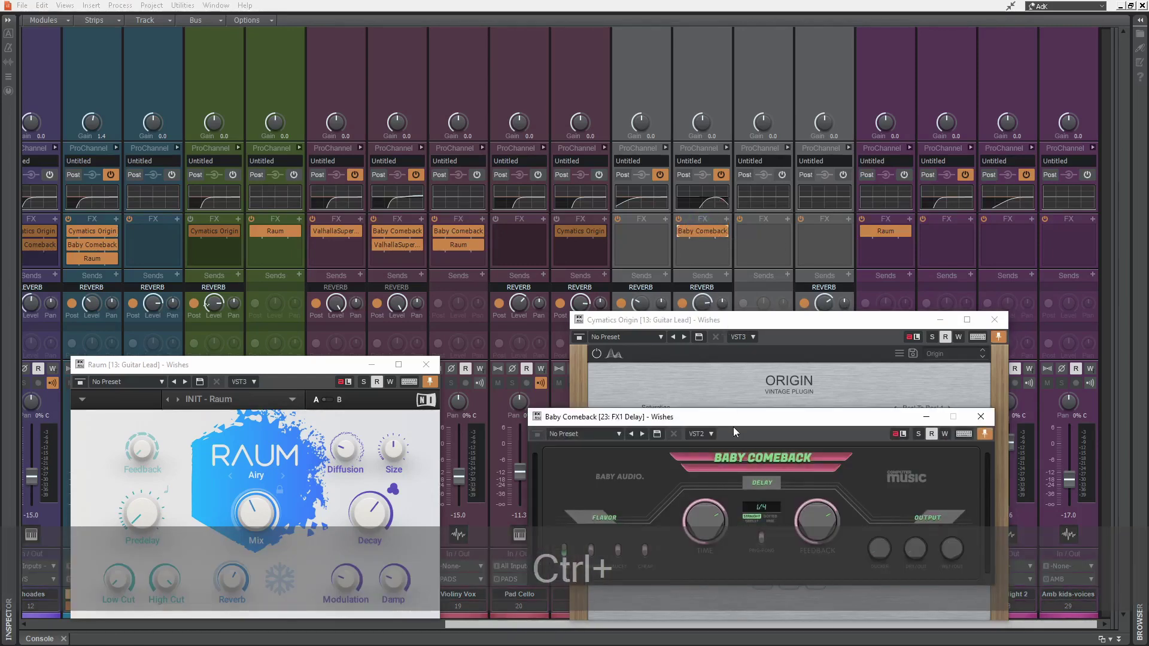
left_click_drag(734, 426, 532, 139)
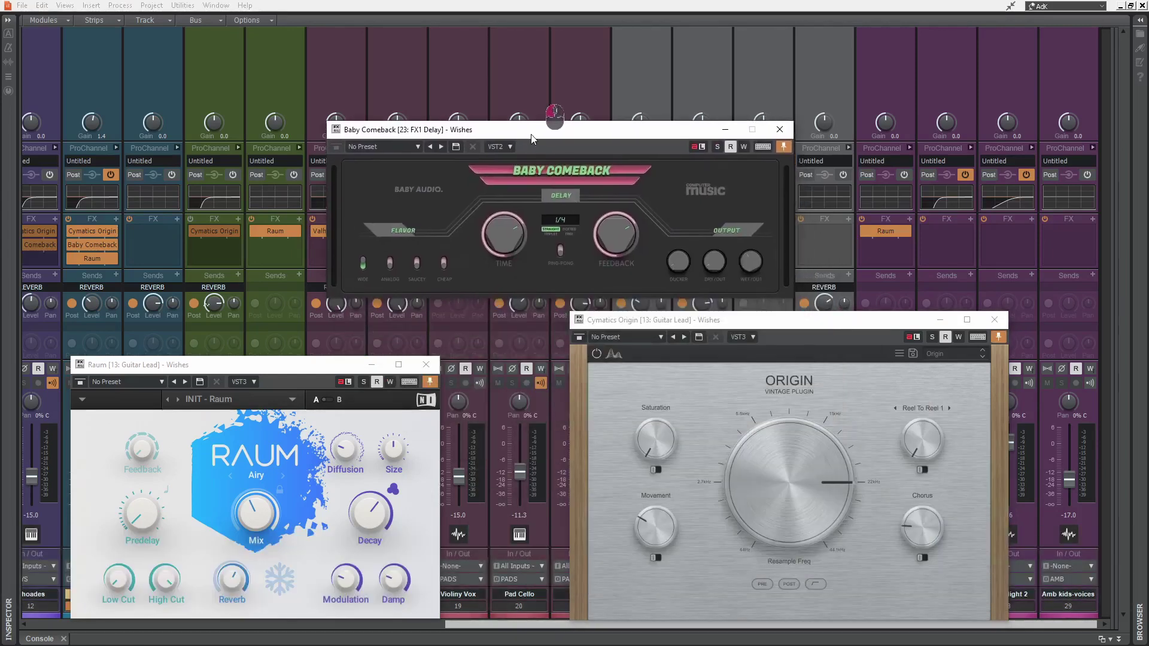
- Close the Raum, Baby Comeback and Cymatics Origin plugin windows
left_click(424, 365)
left_click(779, 130)
left_click(995, 320)
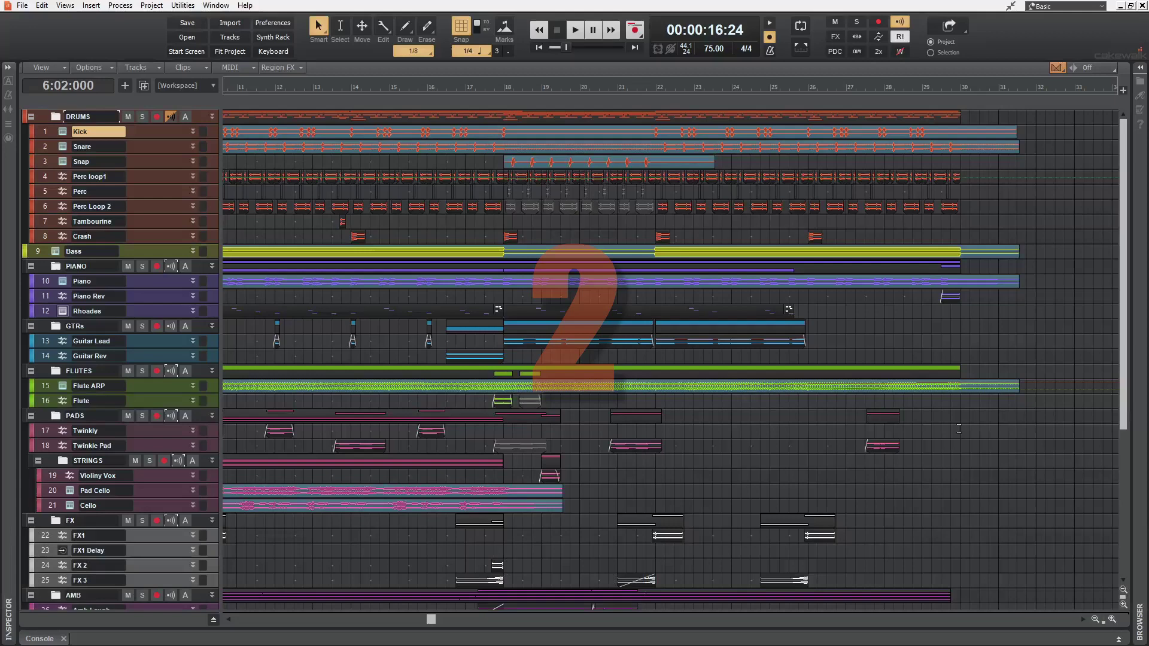
- Open the advanced Customization > Colors preferences and name a new colour preset AdK
key("p")
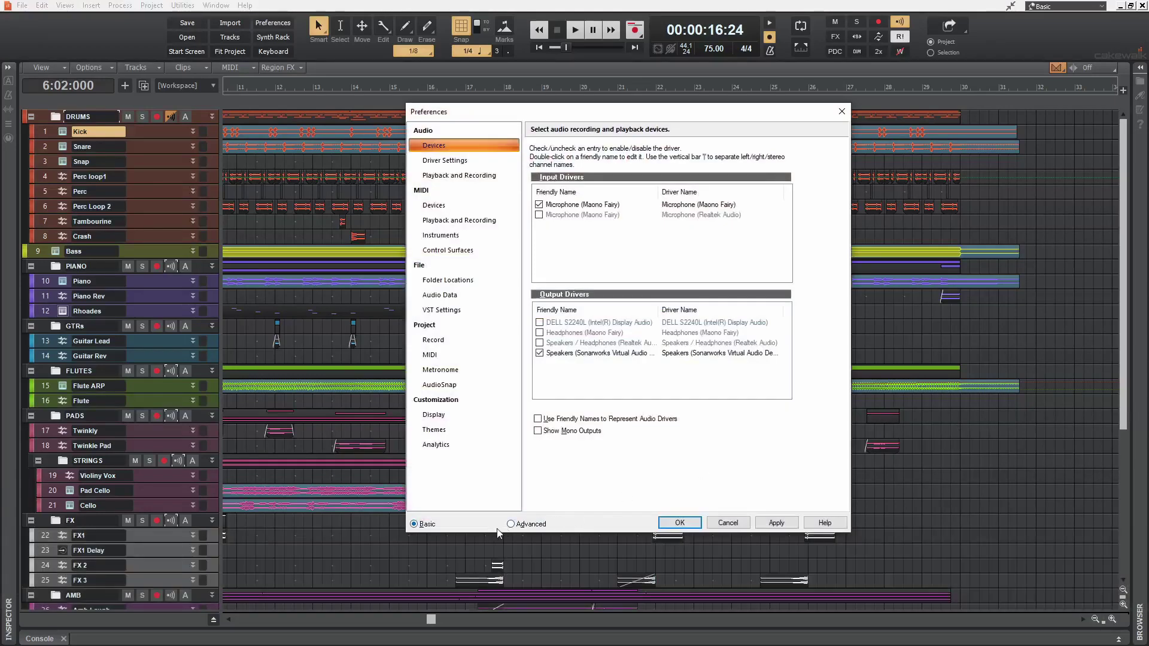
left_click(511, 524)
scroll(516, 373, "down", 4)
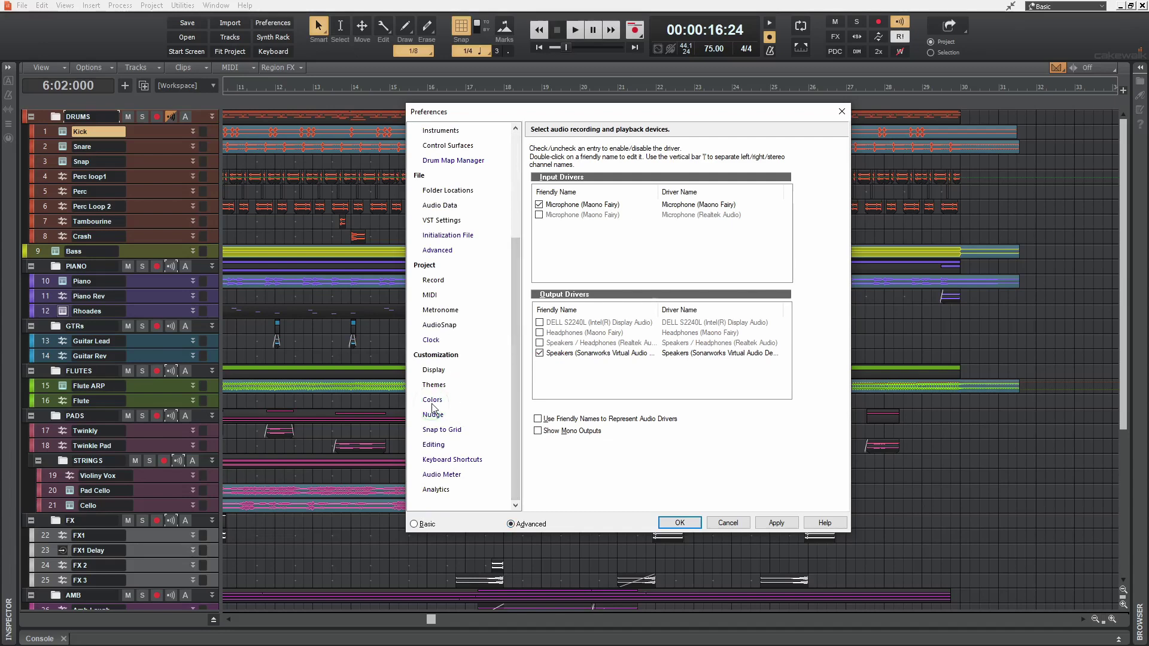
left_click(434, 400)
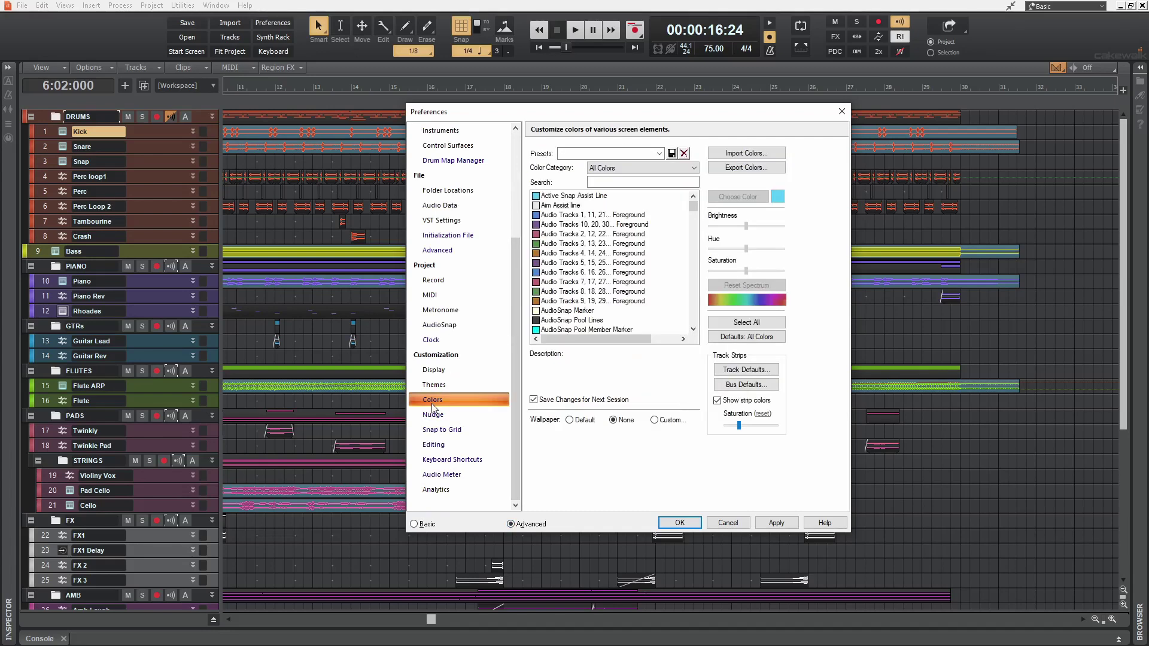
left_click(660, 153)
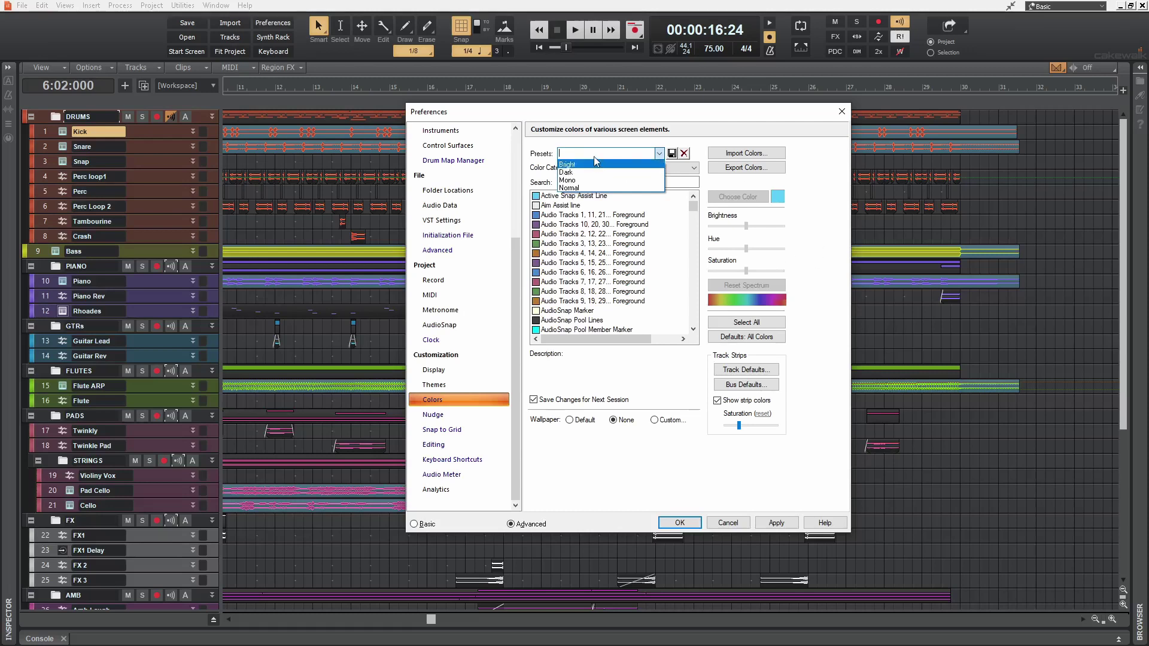
left_click(626, 154)
type("AdK")
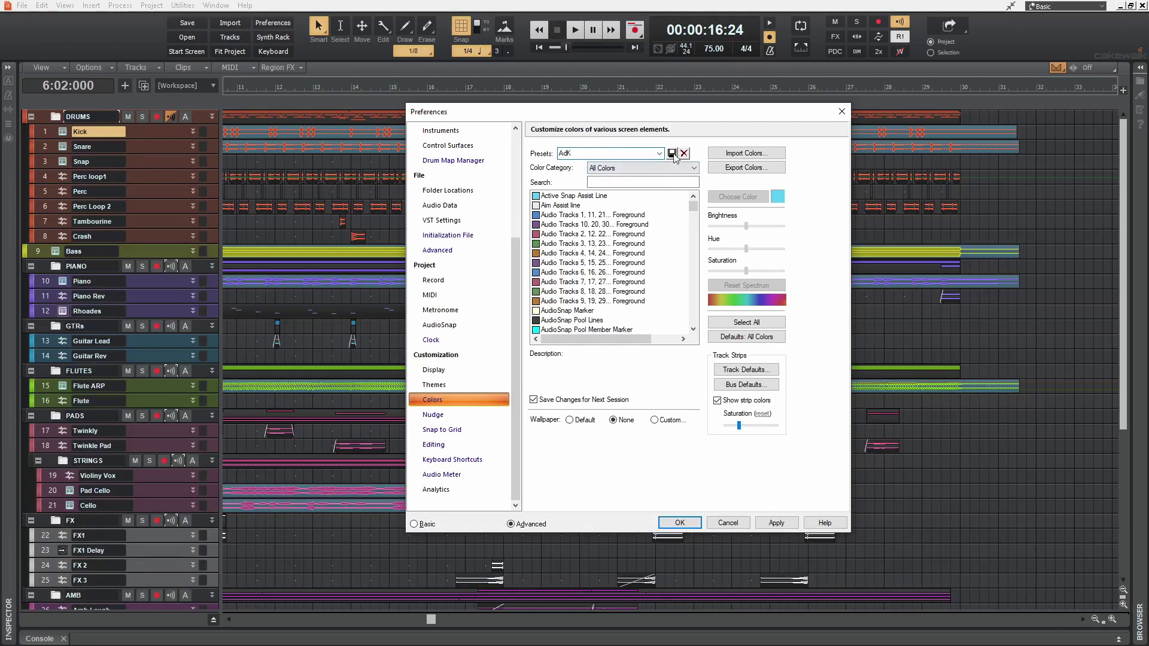
- Filter the colour list by 'folder' and select Track View Track Folder Name Text
left_click(653, 182)
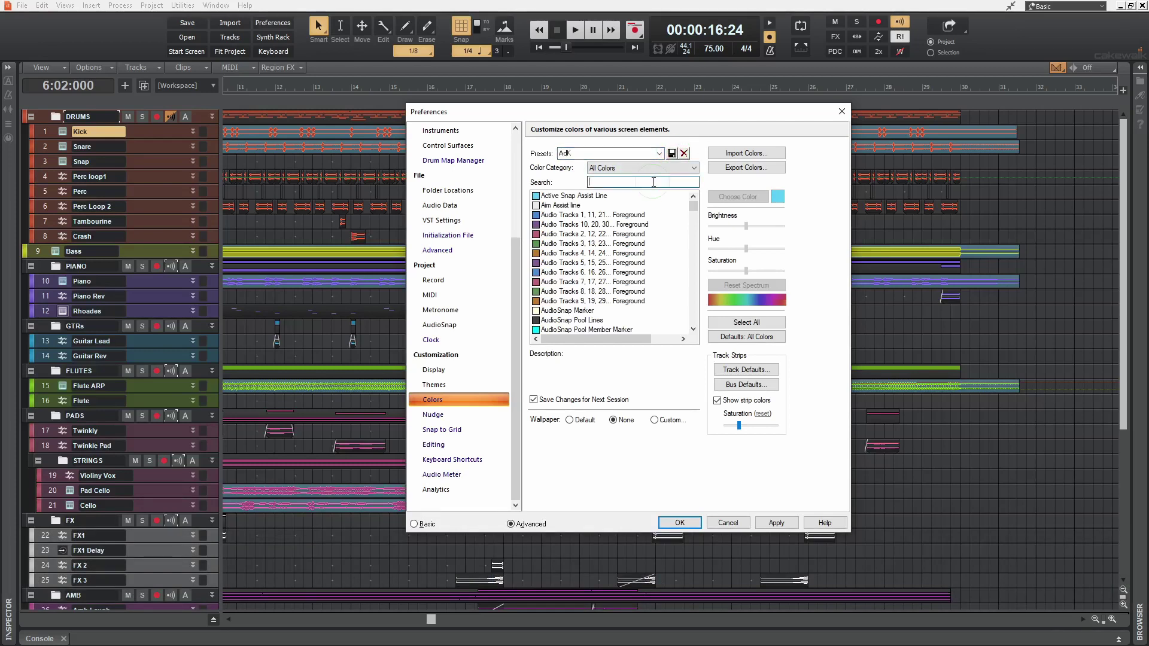
type("folder")
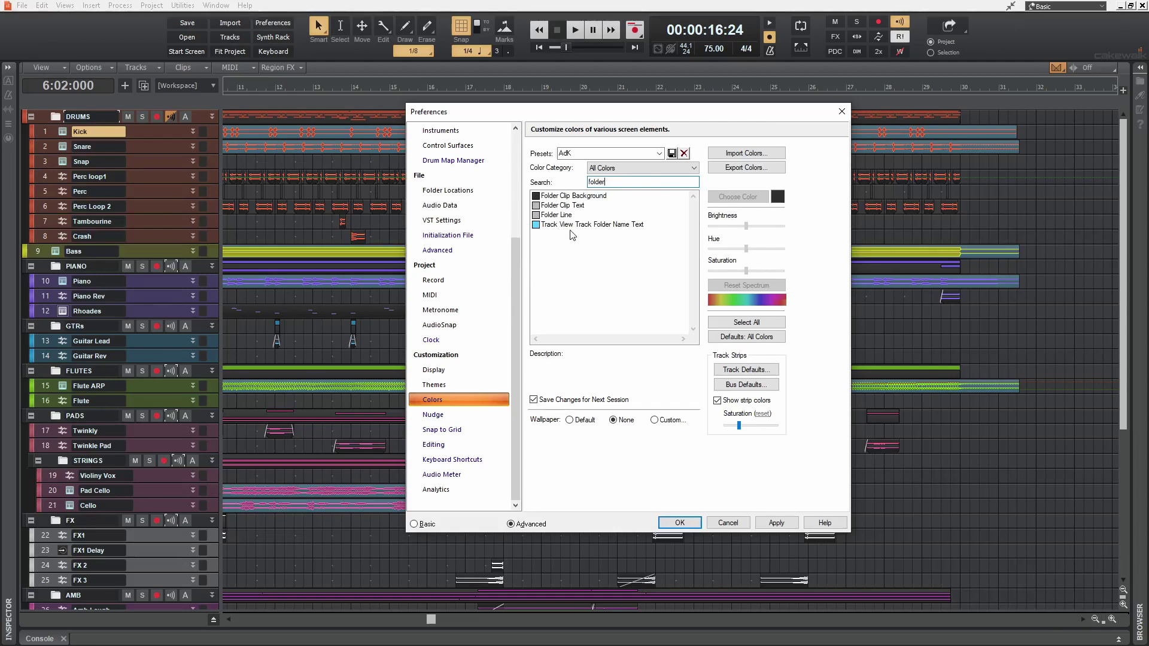
left_click(624, 225)
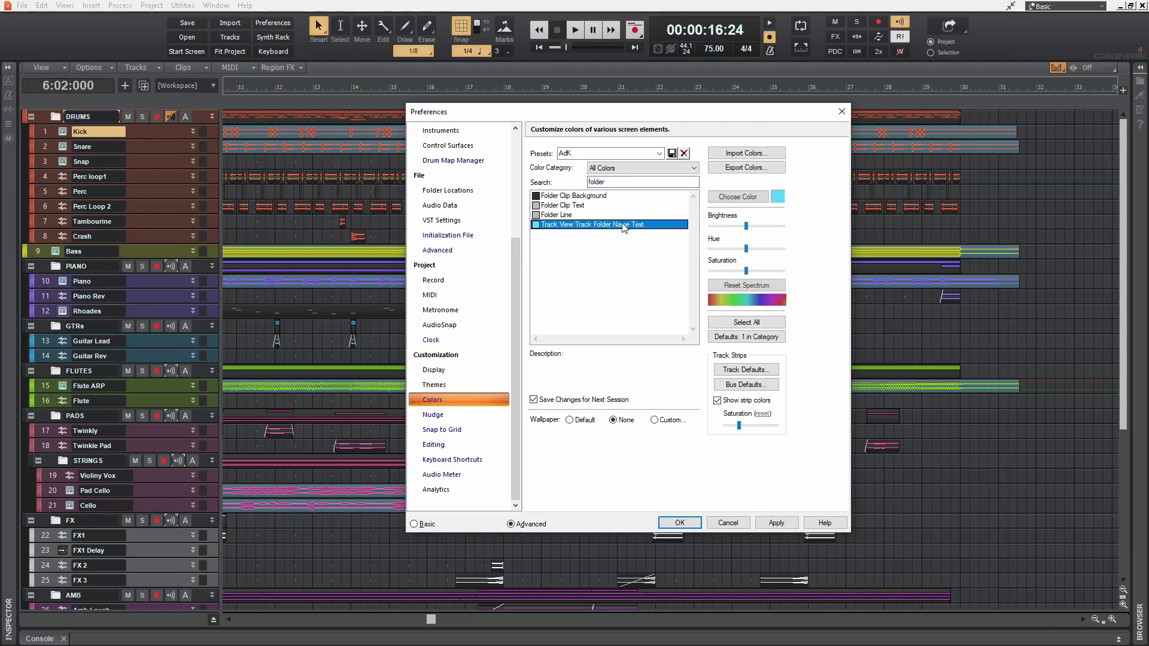
left_click(738, 196)
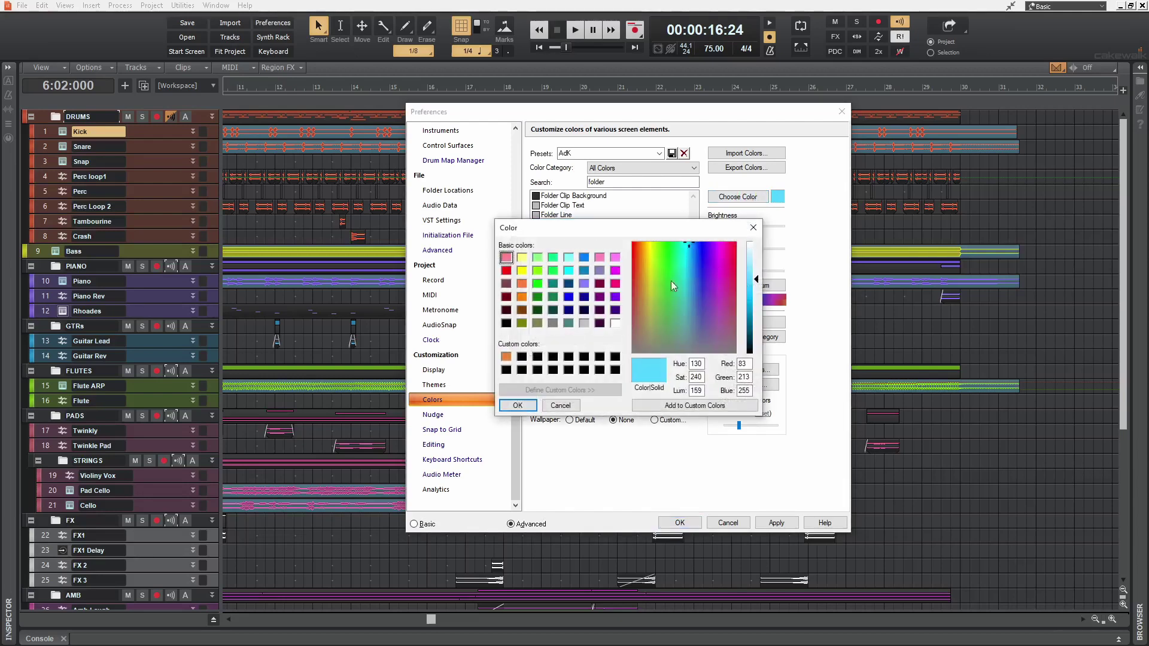
left_click(754, 228)
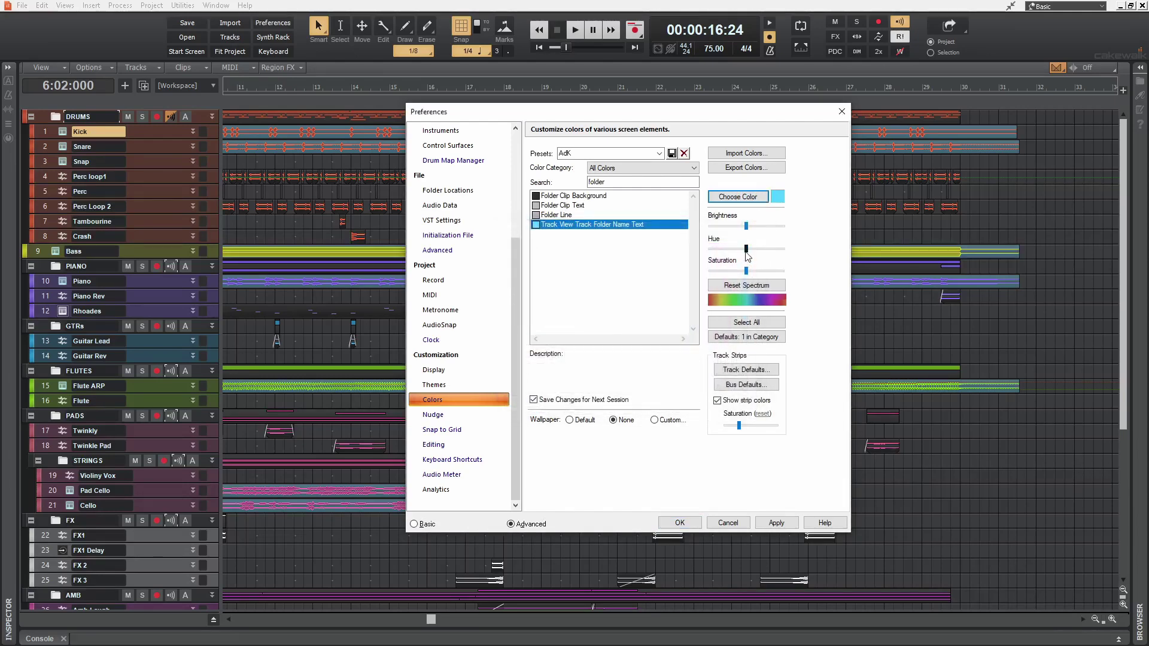
- Shift the folder name colour's hue to yellow, fine-tune brightness and saturation, and apply with OK
left_click_drag(746, 253, 777, 253)
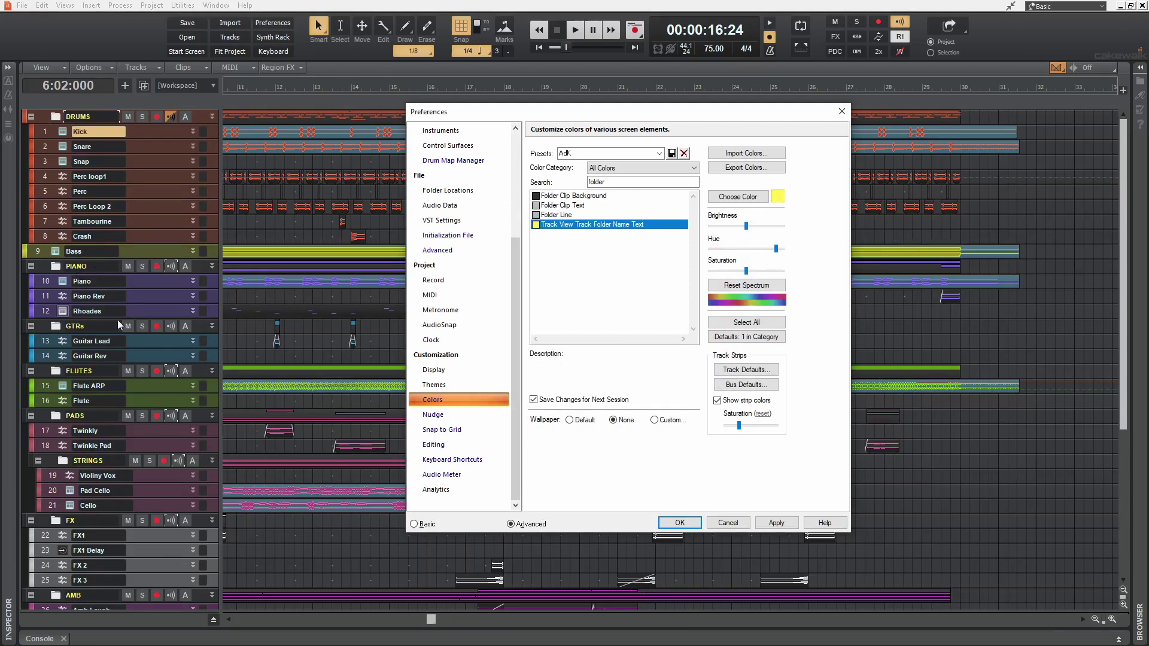
left_click_drag(747, 227, 750, 229)
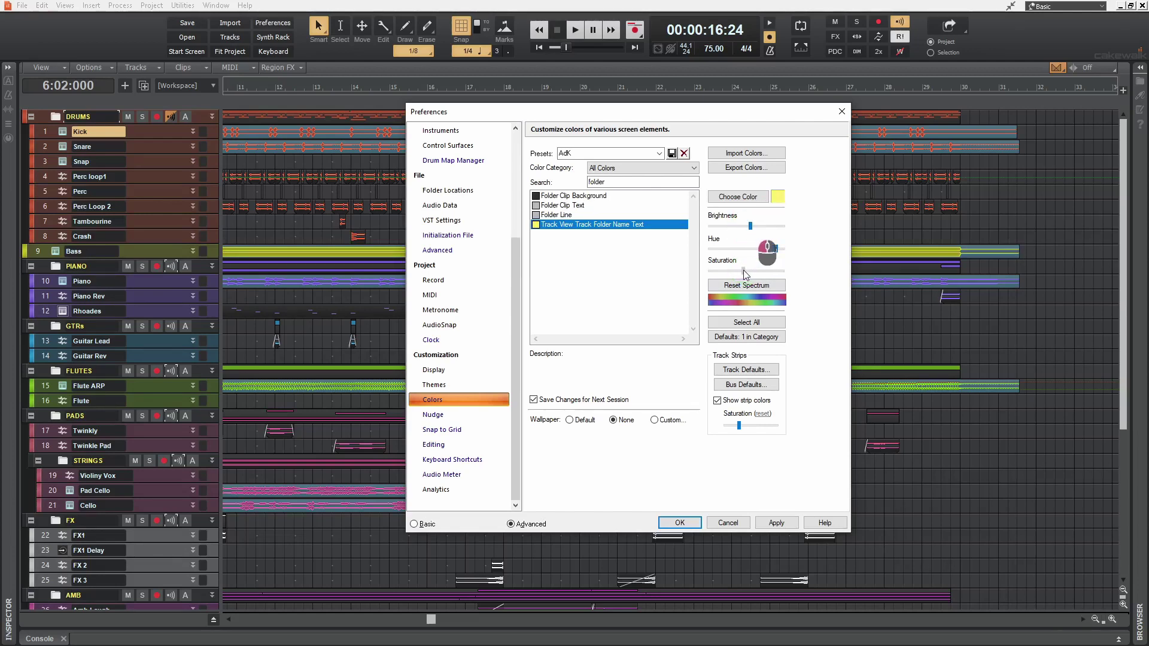
left_click_drag(744, 271, 742, 270)
left_click(683, 522)
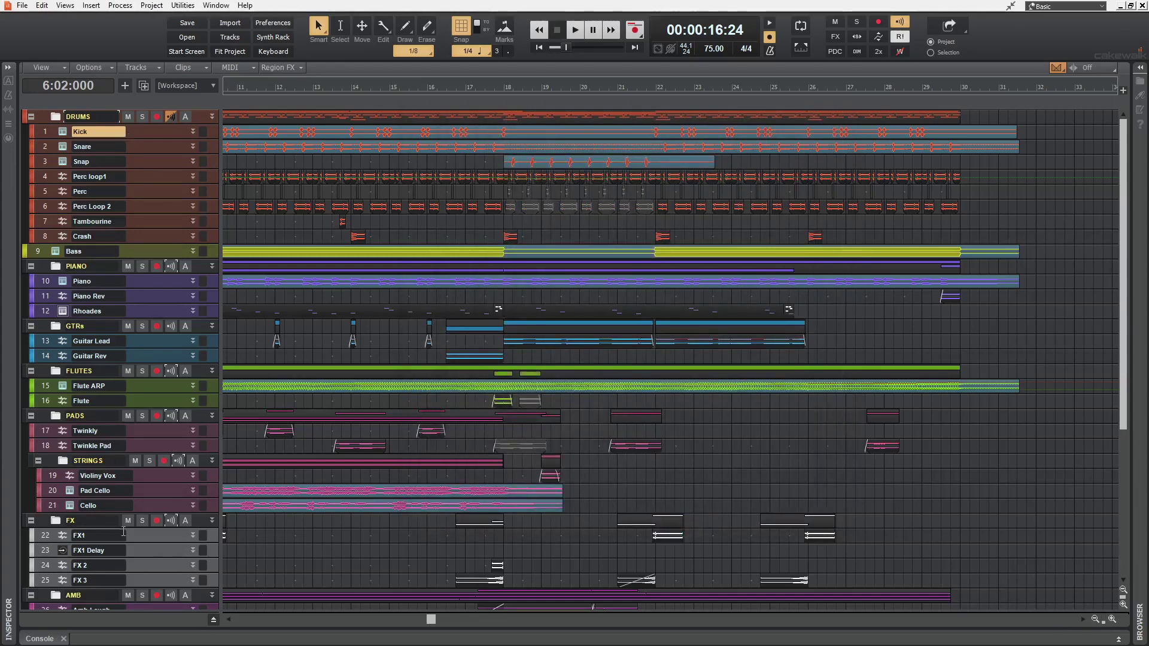
scroll(132, 529, "down", 5)
scroll(133, 530, "up", 5)
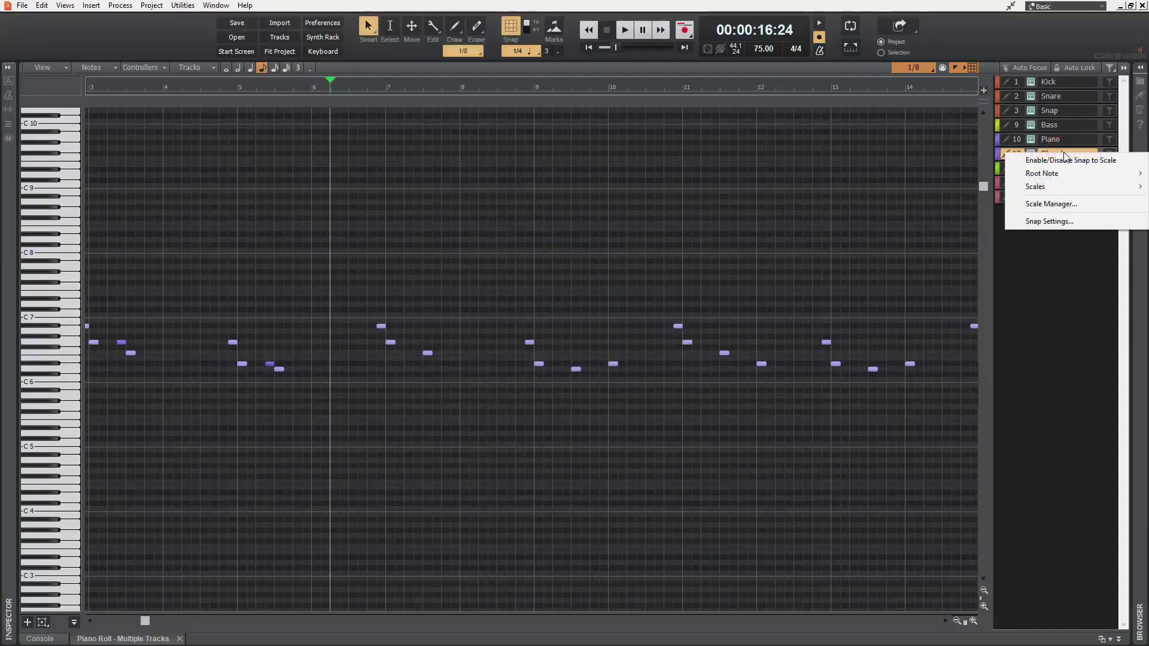
- Enable snap to scale and darken the Snap To Scale Excluded Rows colour completely
left_click(1097, 161)
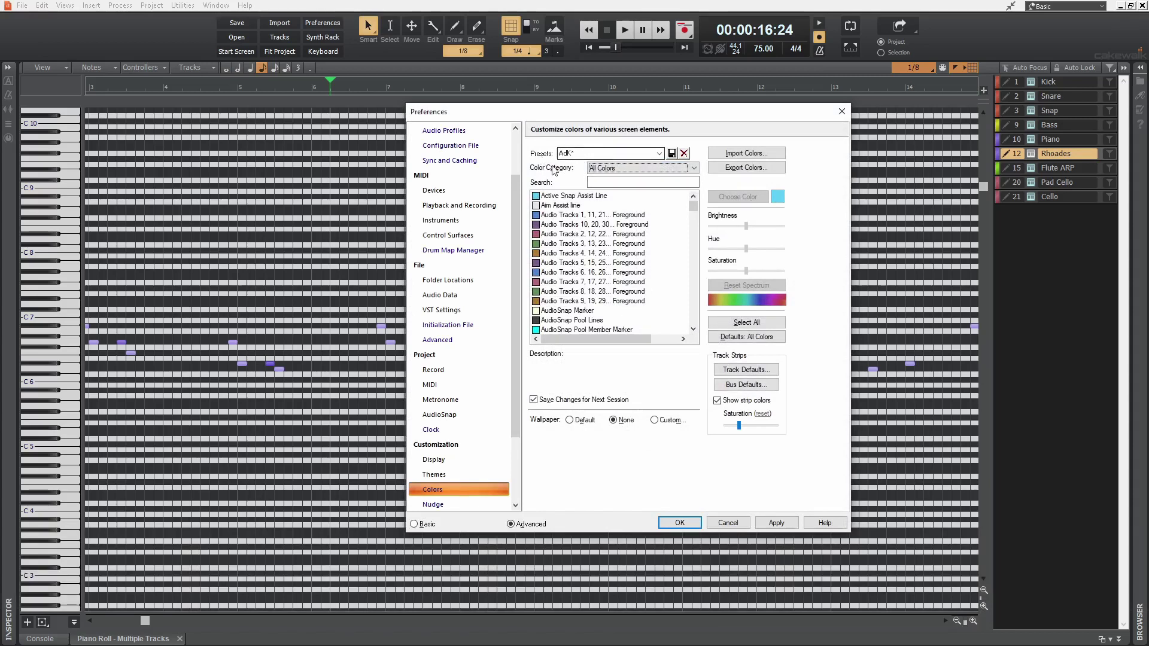
left_click(613, 182)
type("snap")
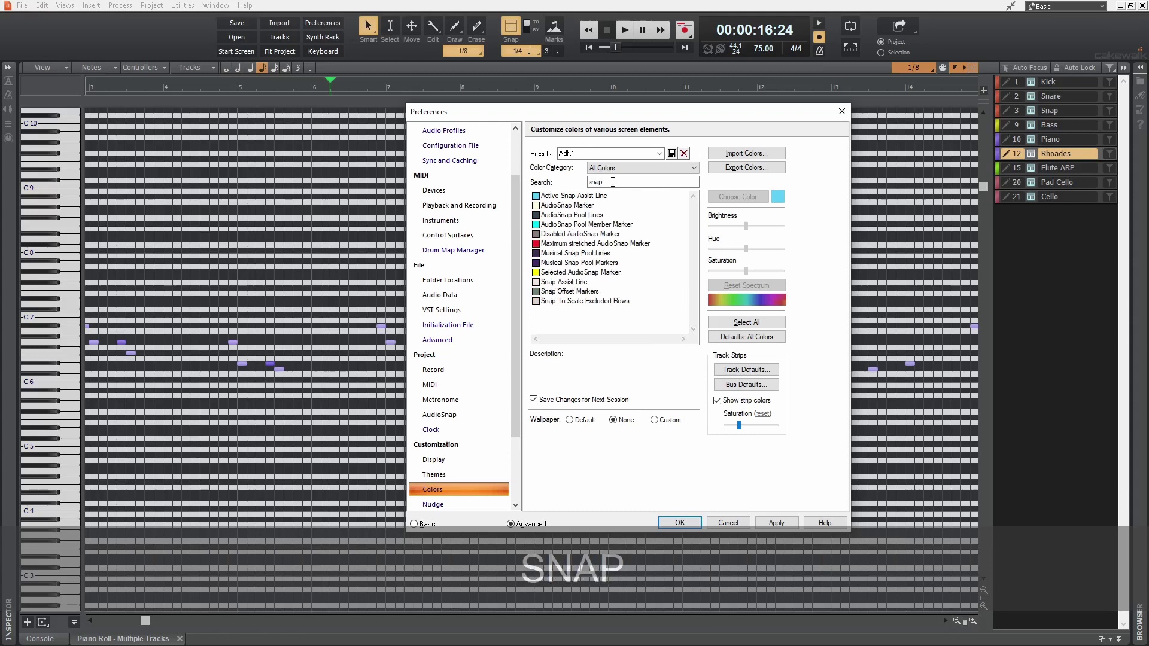
left_click(554, 302)
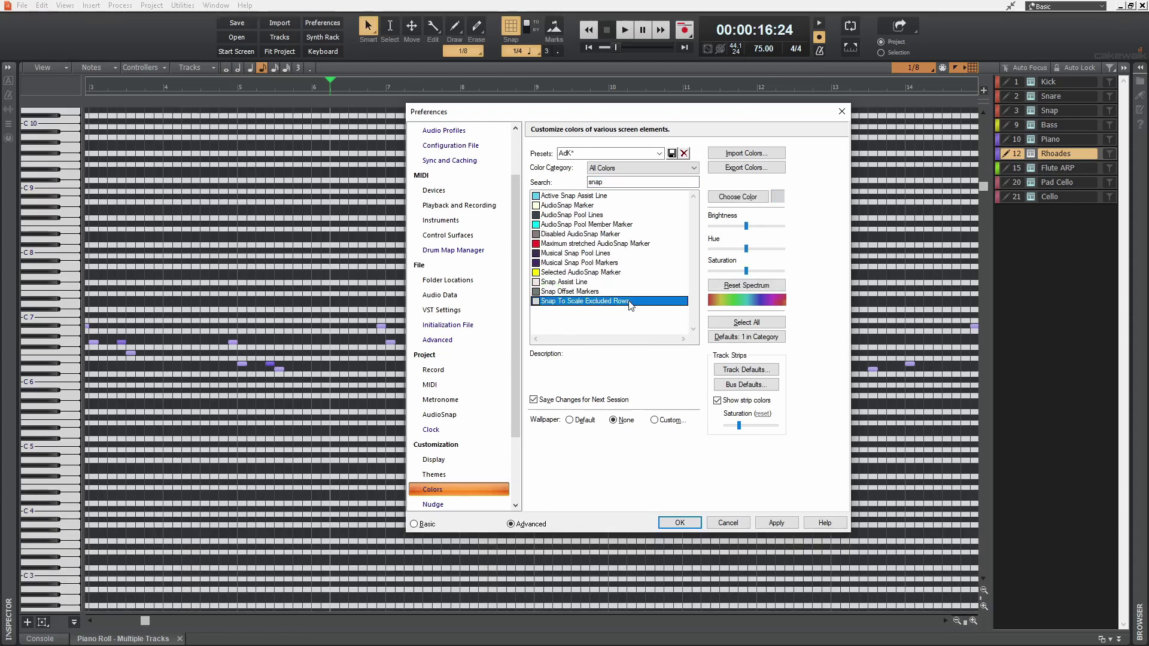
left_click_drag(747, 228, 698, 234)
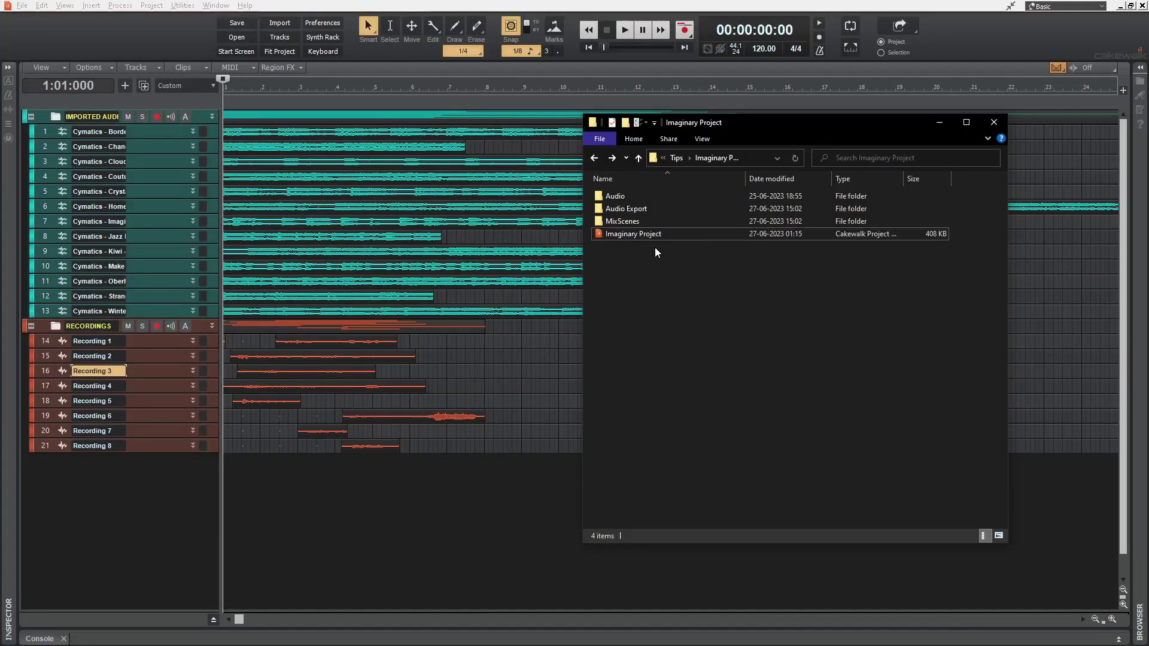
- Open the Audio folder and select the nine Imaginary Project recordings instead of the 13 Cymatics files
left_click(658, 236)
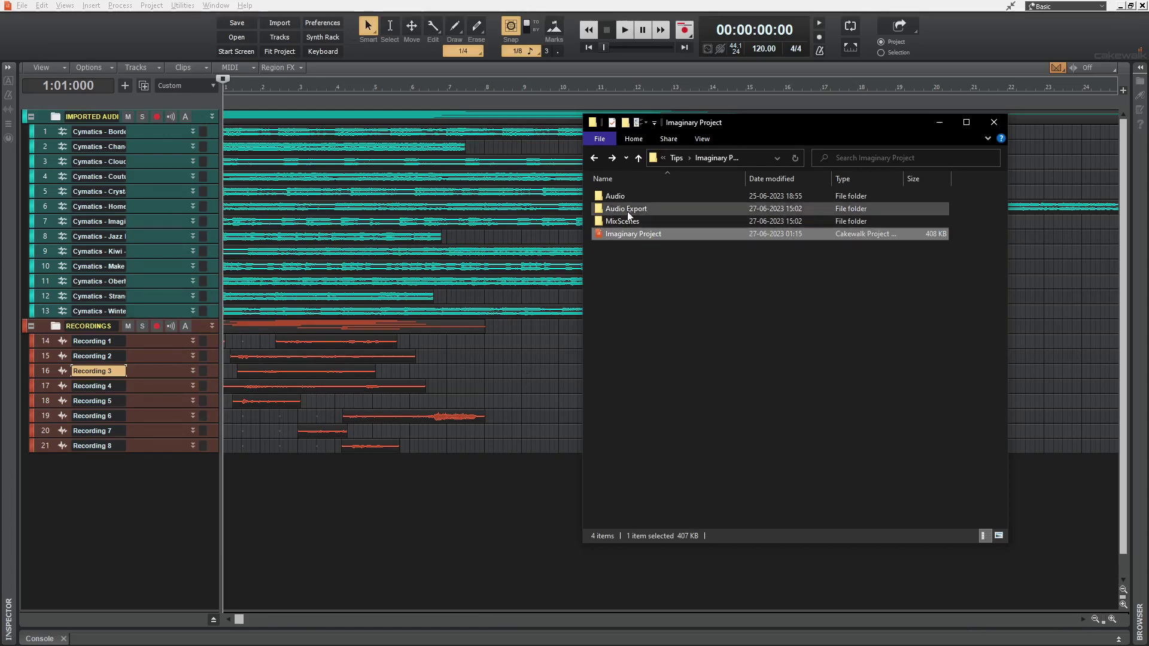
double_click(648, 196)
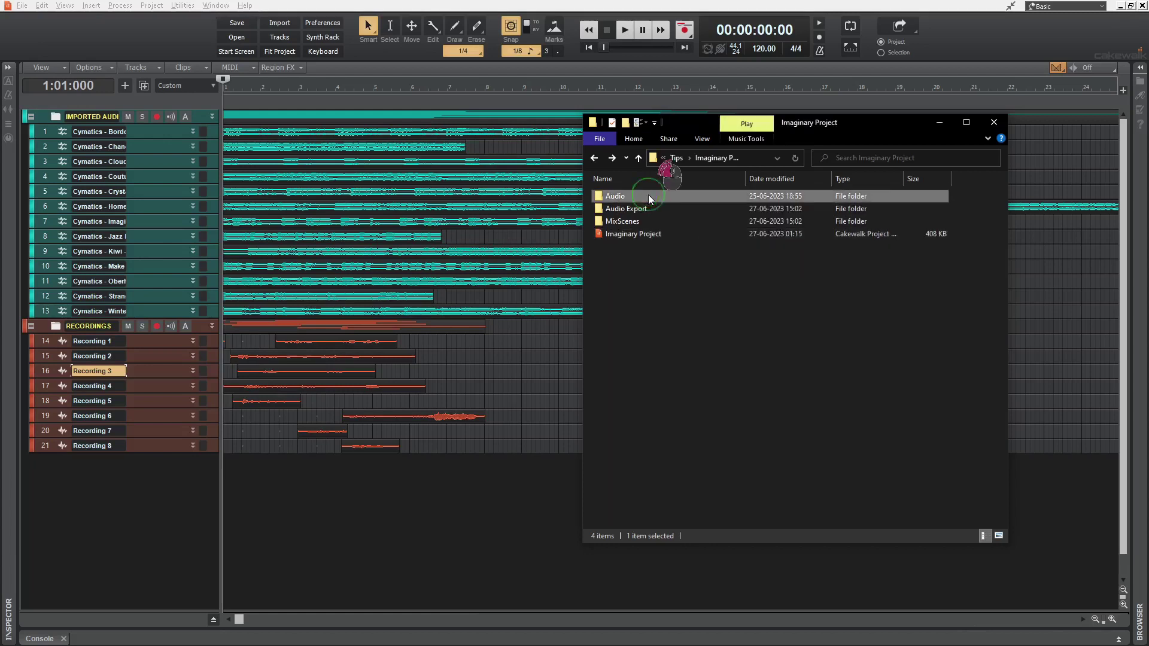
left_click_drag(860, 188, 664, 347)
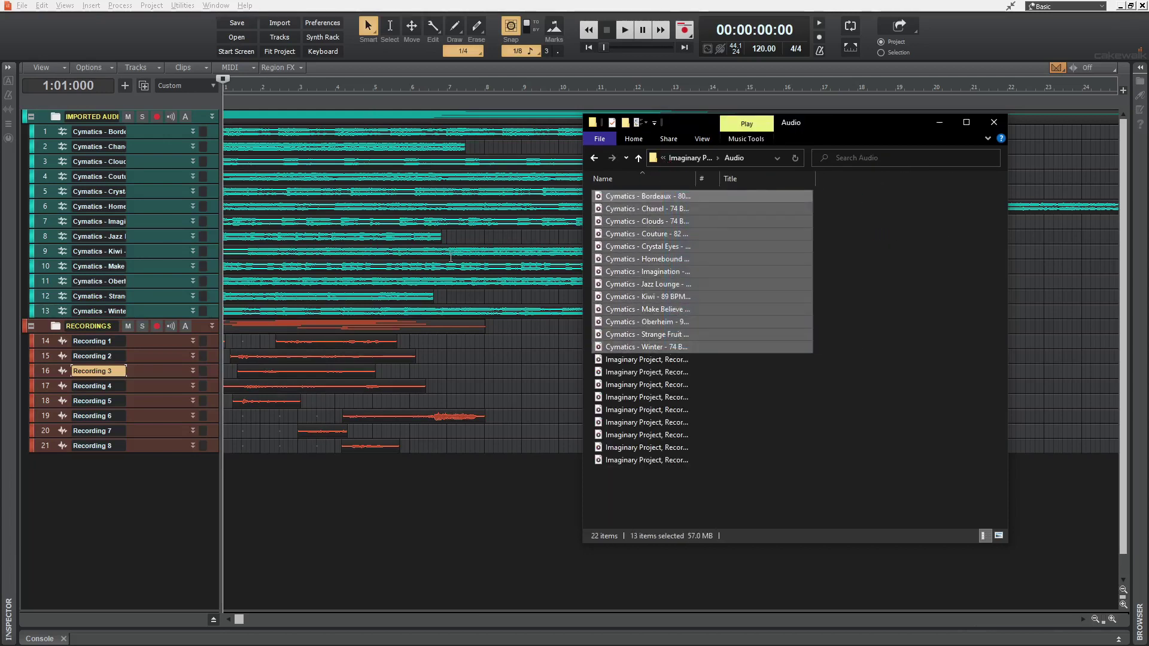
left_click(646, 522)
left_click_drag(646, 522, 702, 361)
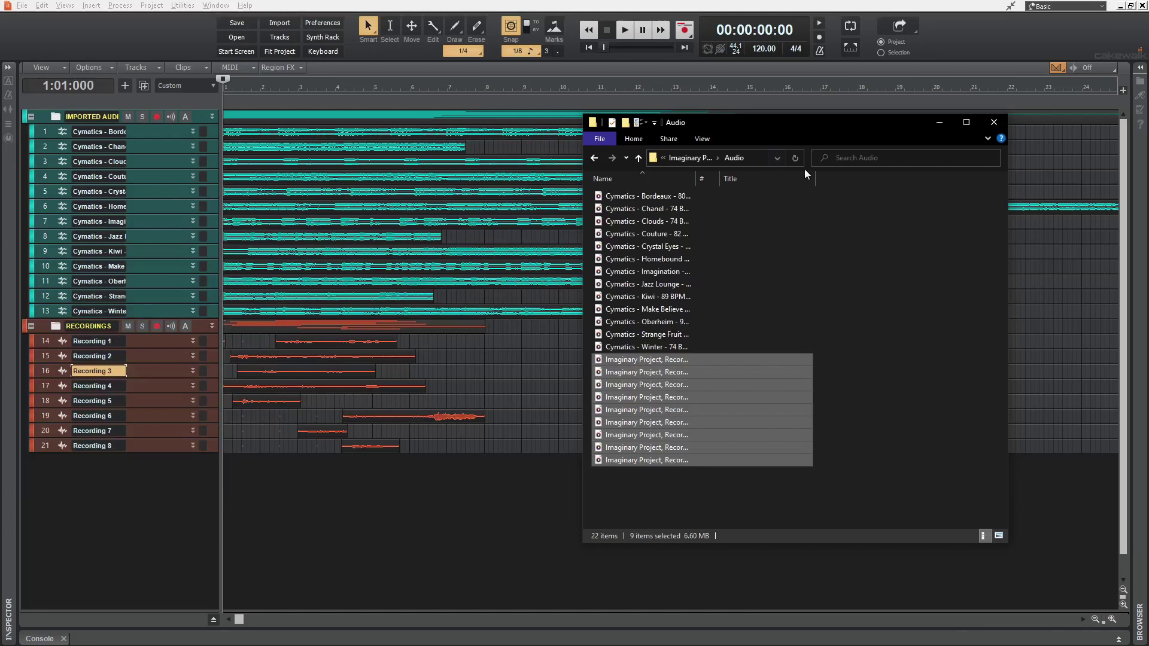
- Show the Project Audio Folder in Cakewalk's Media browser
left_click(1130, 80)
left_click(1140, 68)
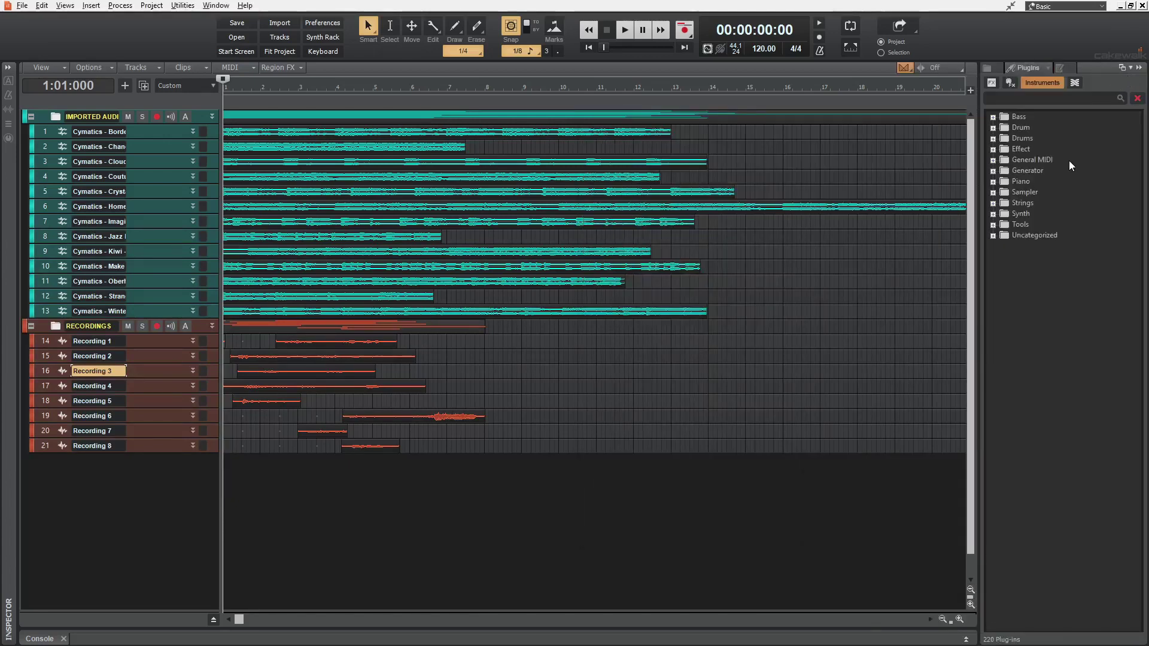
left_click(991, 66)
left_click(1043, 82)
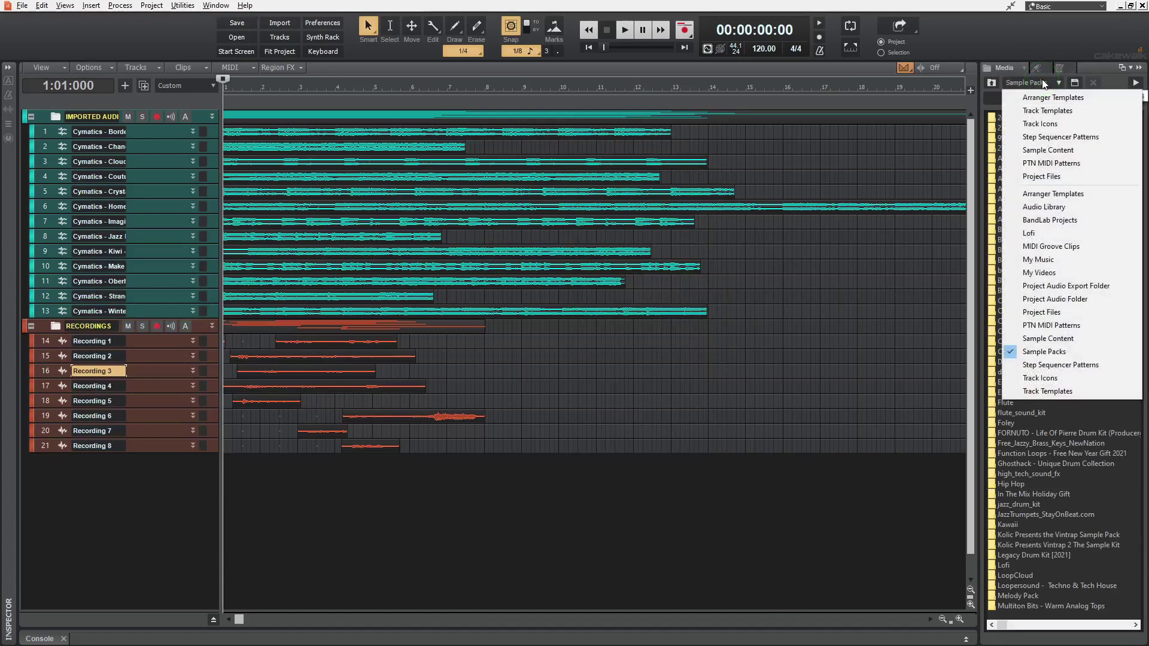
left_click(1093, 299)
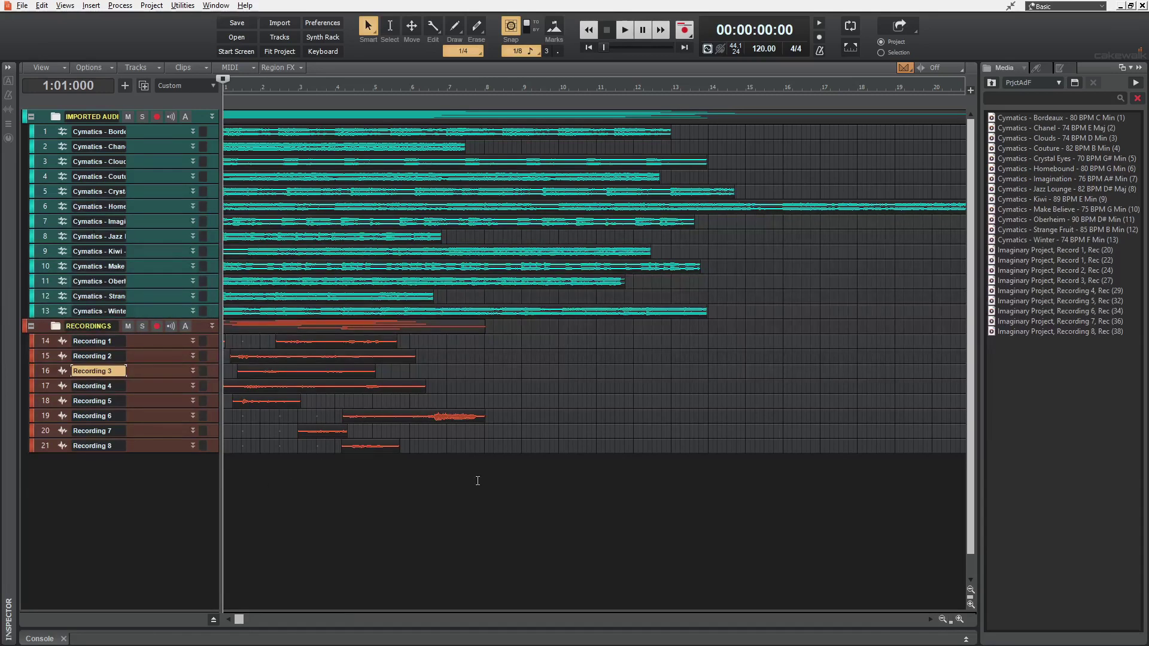
- Delete 18 tracks, keeping Bordeaux, Chanel and Recording 1, and save the project
left_click_drag(45, 356, 47, 446)
left_click_drag(48, 311, 47, 164)
right_click(48, 164)
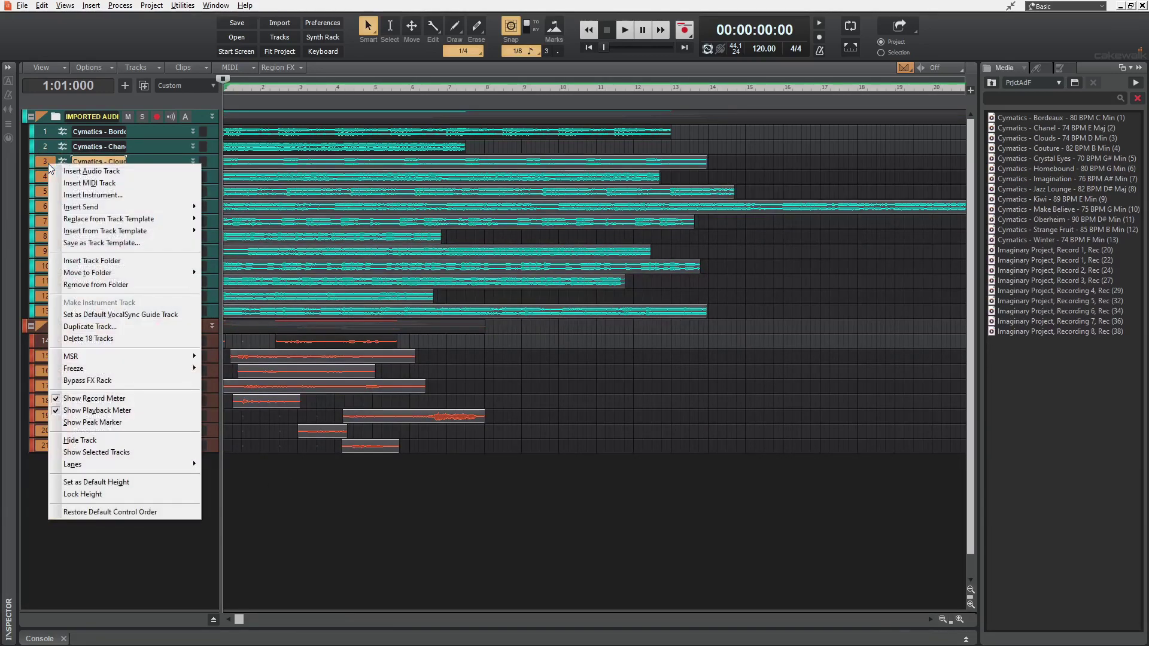
left_click(113, 339)
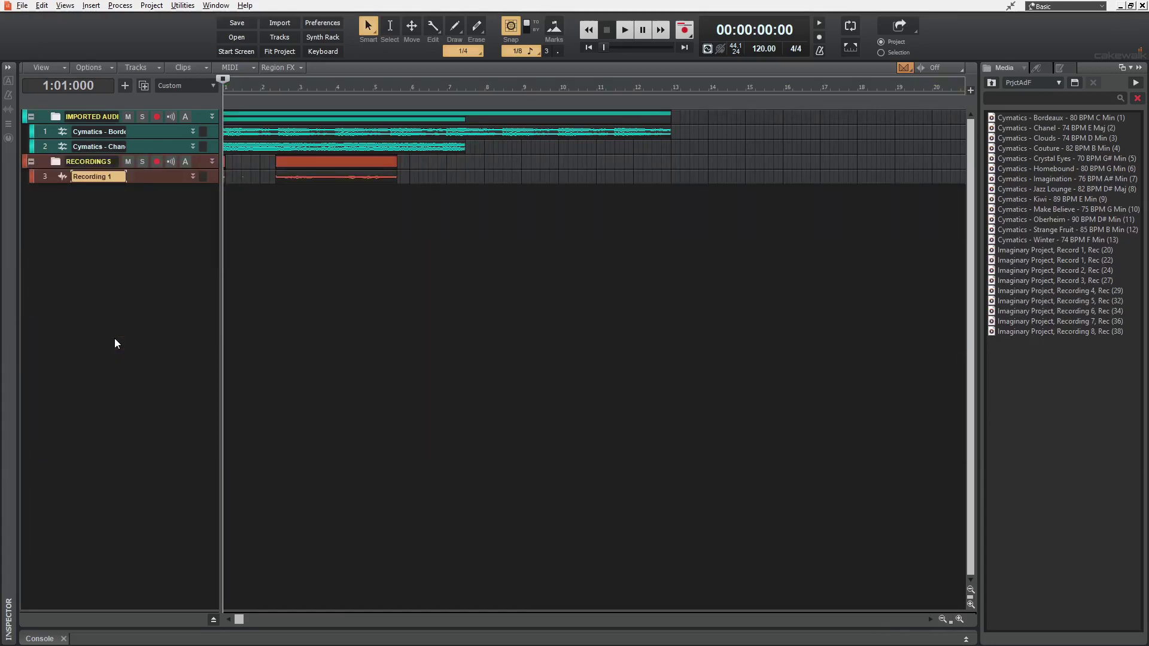
key("ctrl+s")
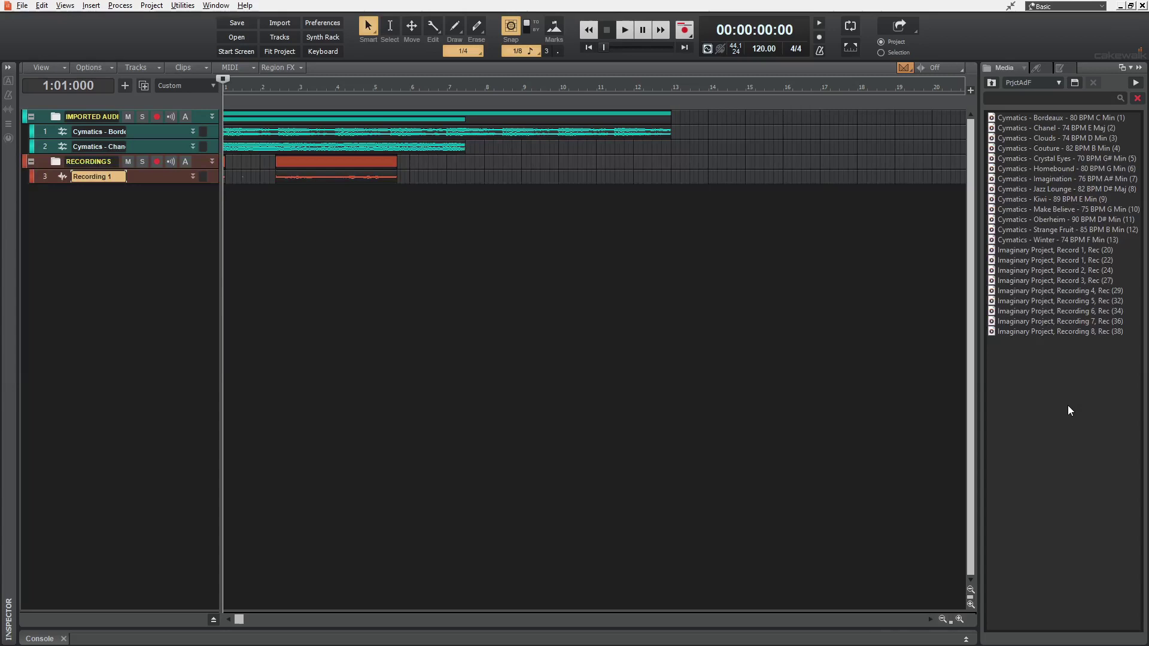
- Check the Explorer Audio folder still holds the unused recordings, then return to Cakewalk's Utilities menu
key("alt+Tab")
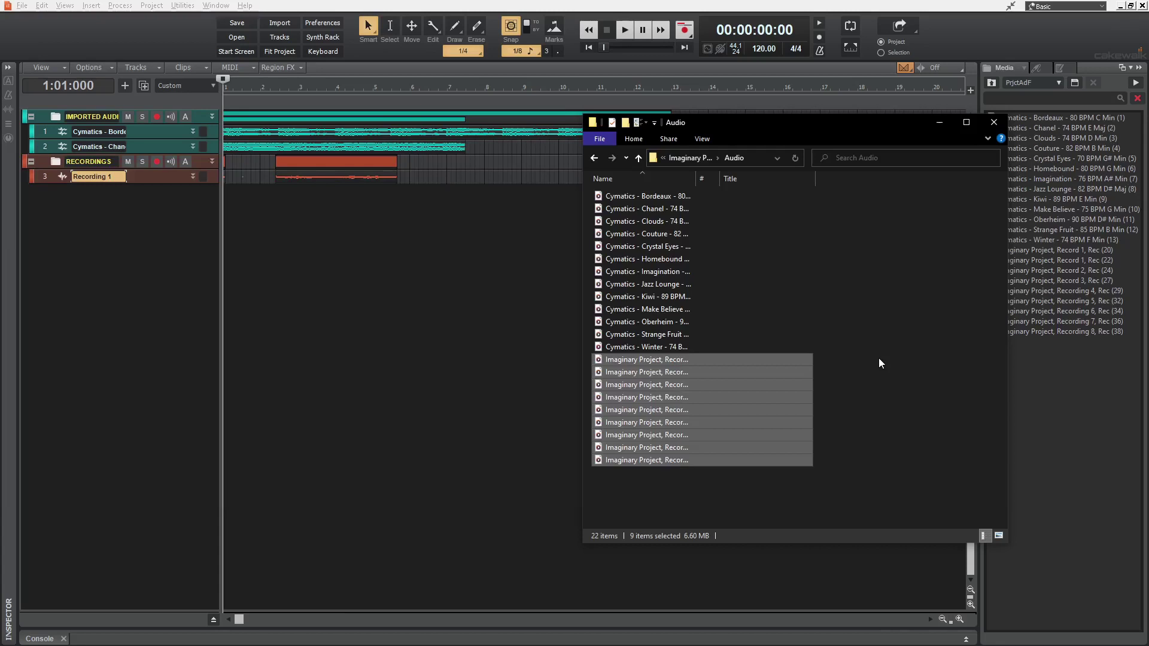
left_click(183, 6)
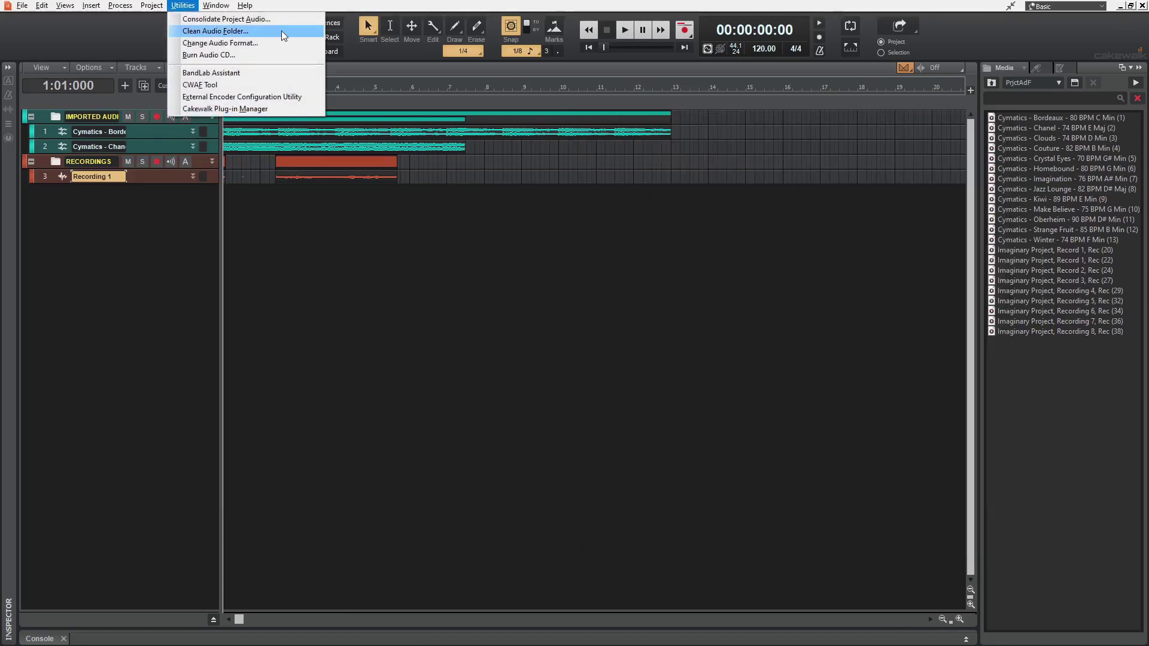
- Run Clean Audio Folder to find the project's unused audio files
left_click(281, 31)
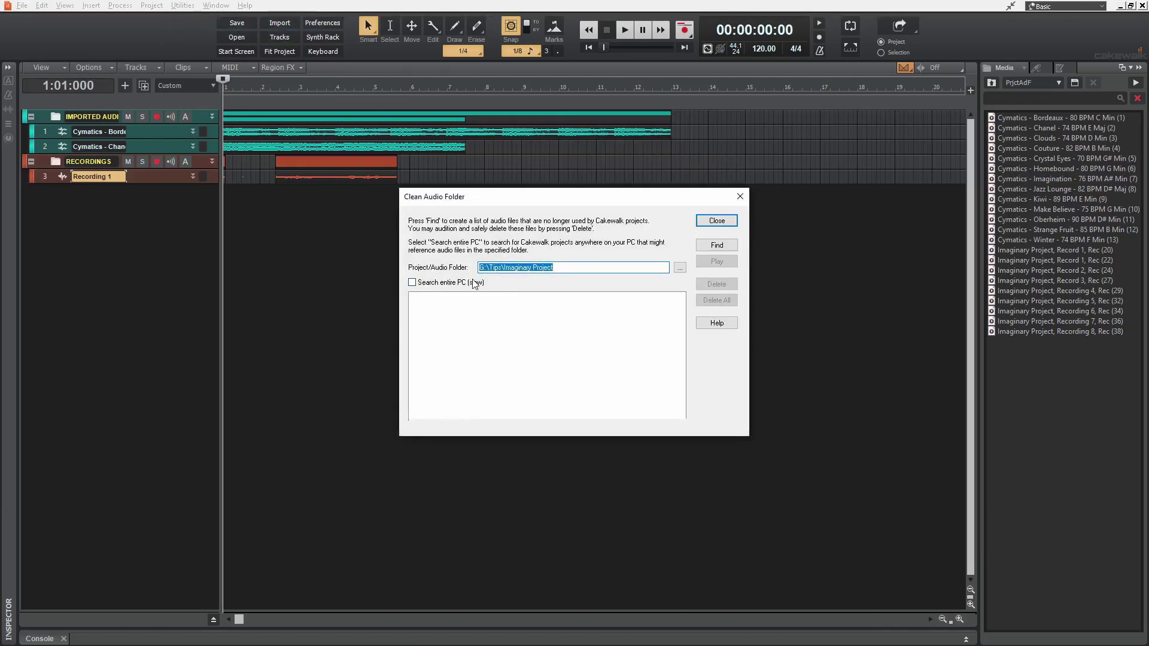
left_click(717, 246)
left_click(620, 353)
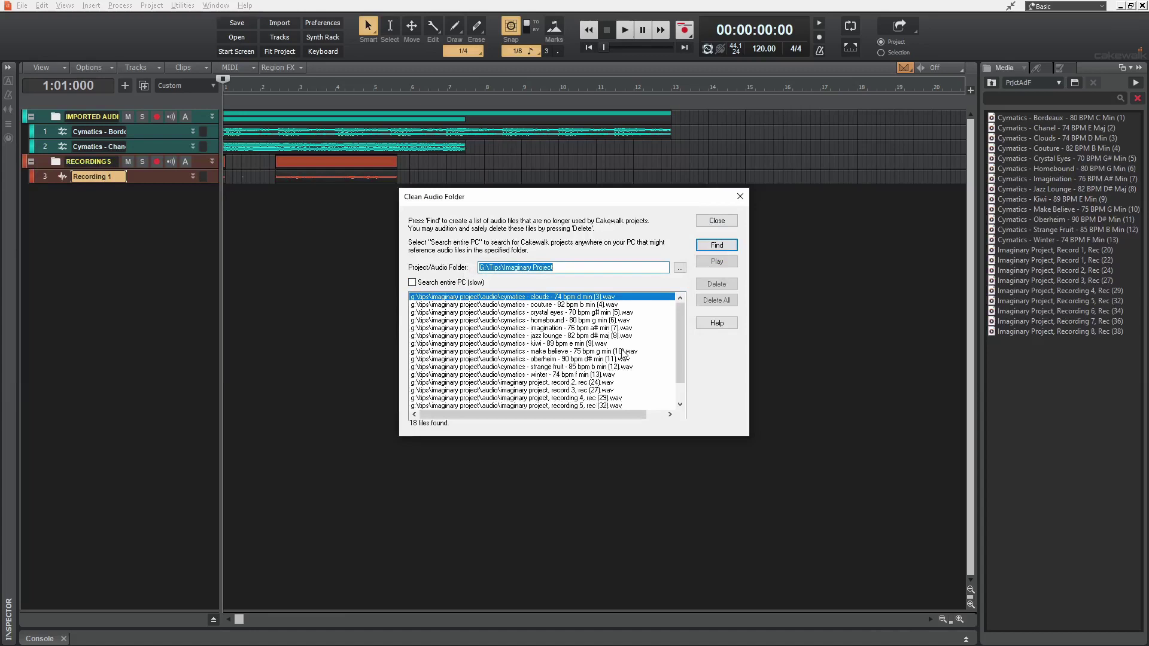
scroll(680, 331, "down", 1)
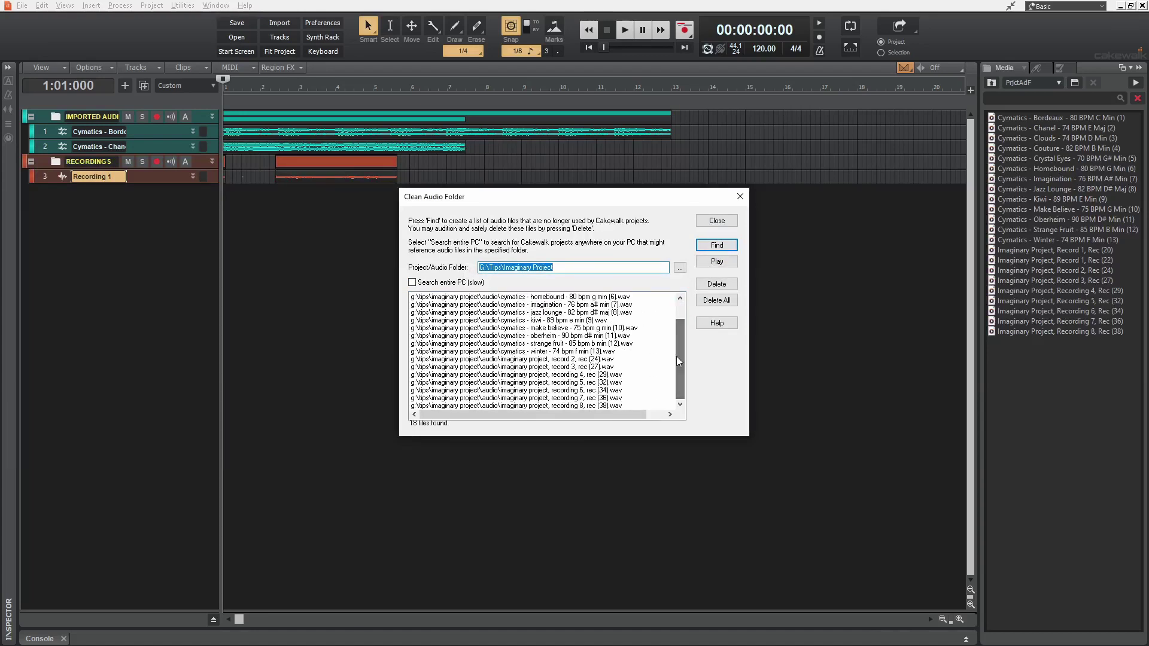
- Delete all 18 unused audio files, close the cleanup window, and return to File Explorer
left_click(563, 328)
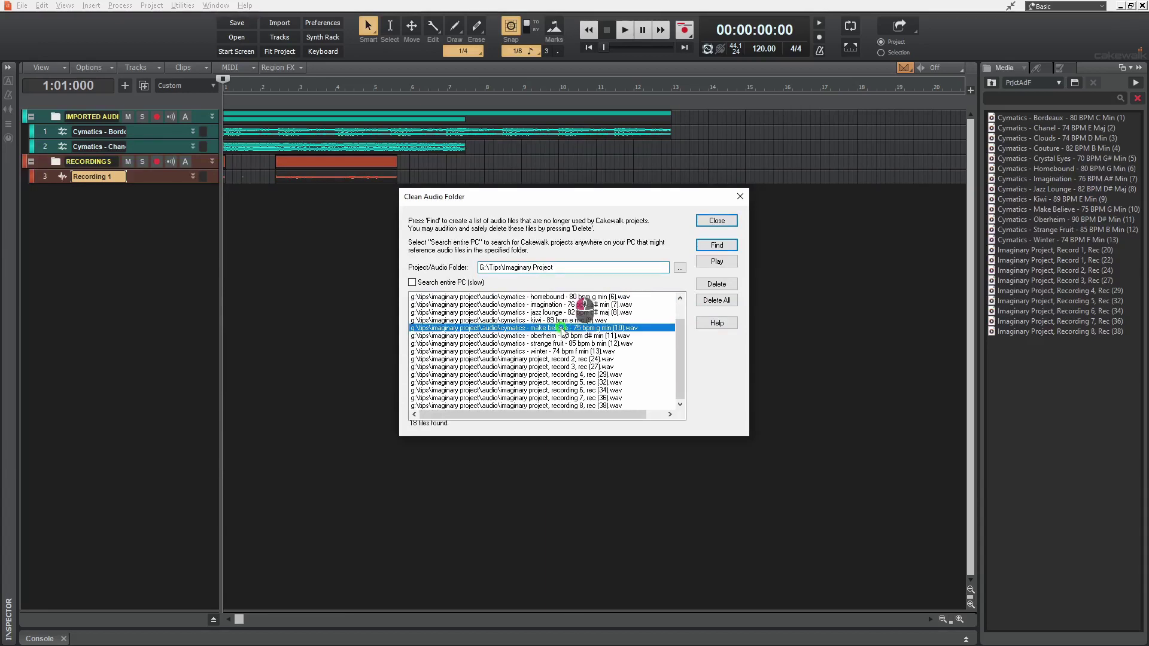
left_click(563, 375)
left_click(561, 397)
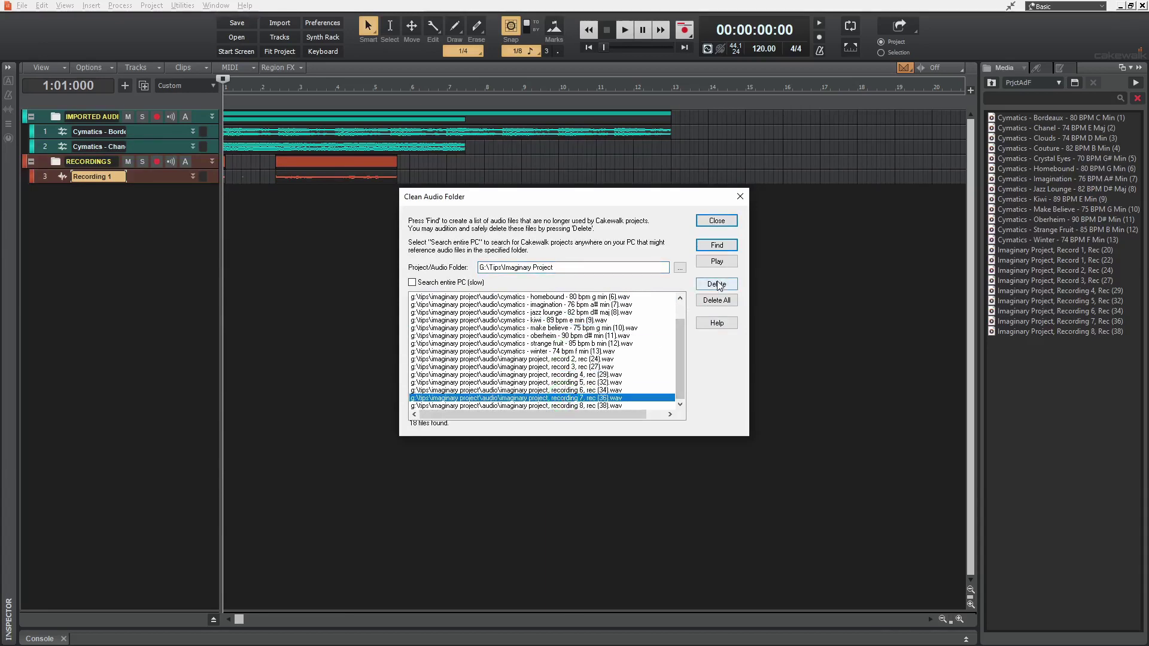
left_click(723, 305)
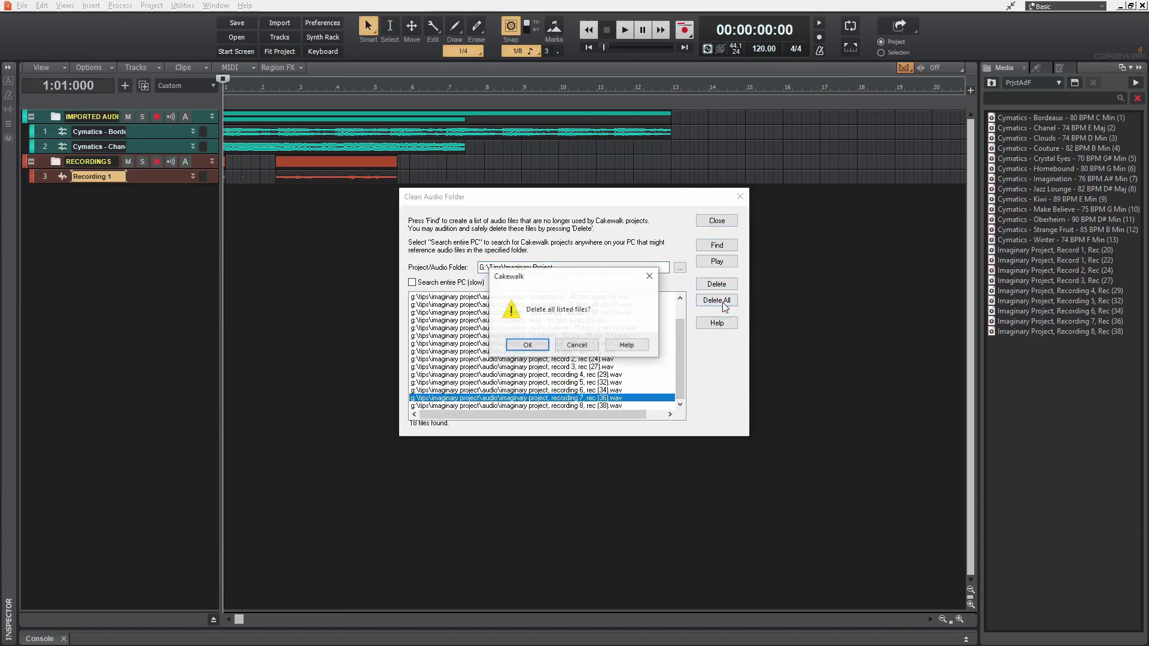
left_click(528, 345)
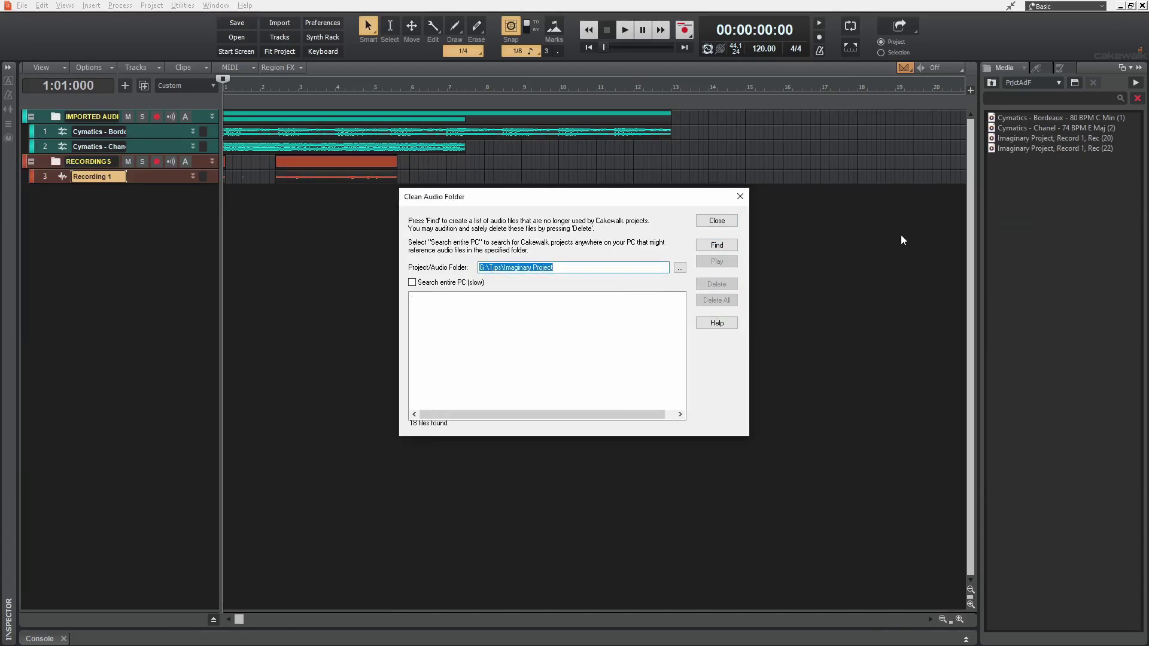
left_click(741, 197)
key("alt+Tab")
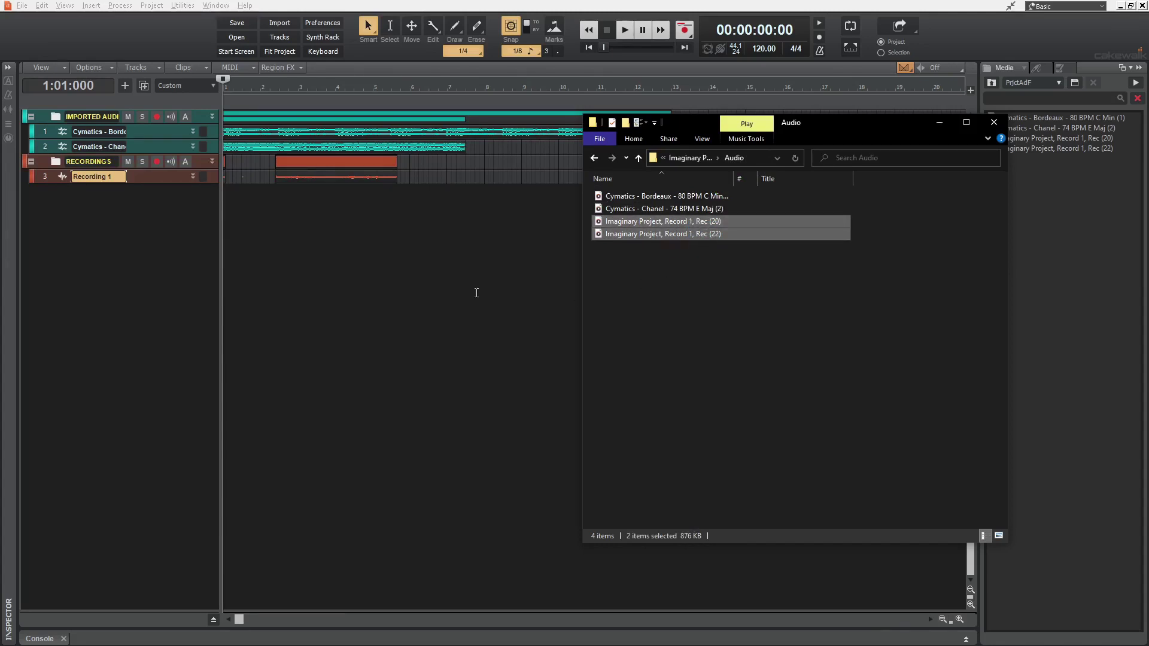
- Select the Recording 1 clip's time range, then zoom in to sample level and back out
left_click_drag(303, 214, 384, 176)
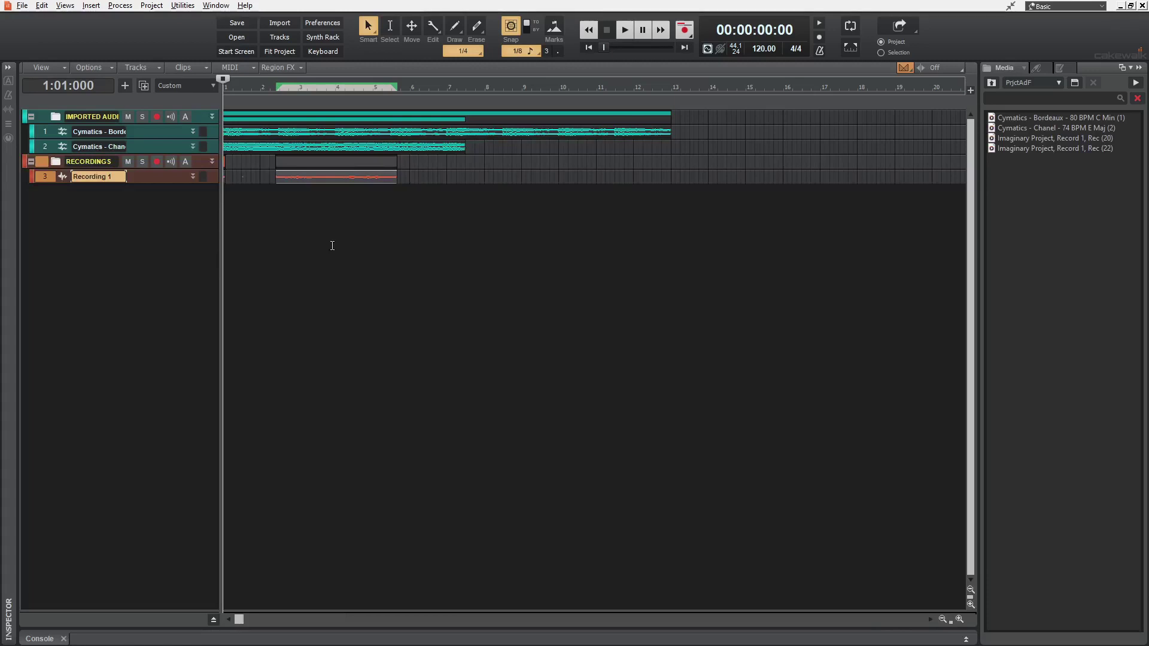
scroll(264, 179, "up", 10)
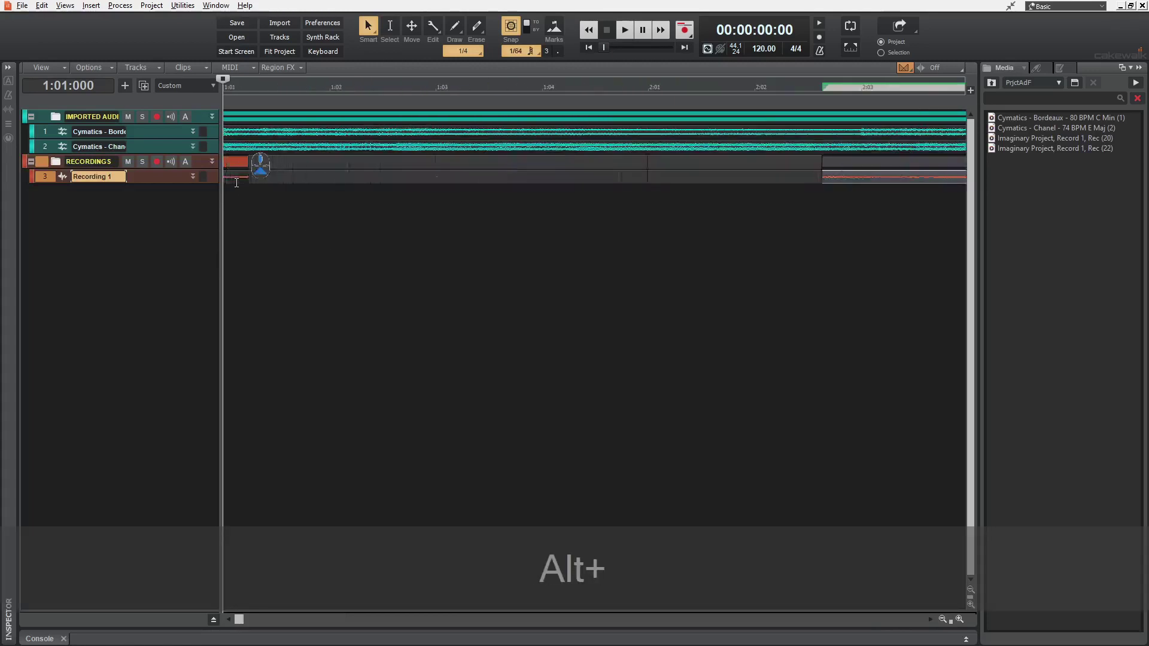
scroll(393, 205, "down", 10)
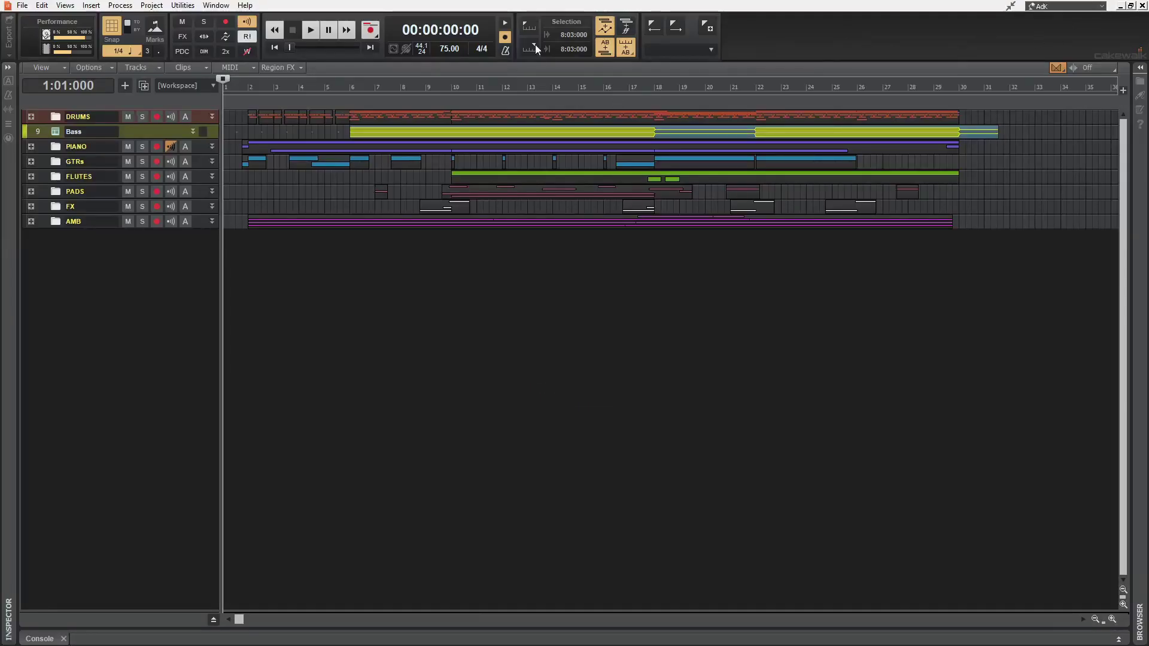
- Add the Custom module to the Control Bar and resize it to Large
right_click(861, 42)
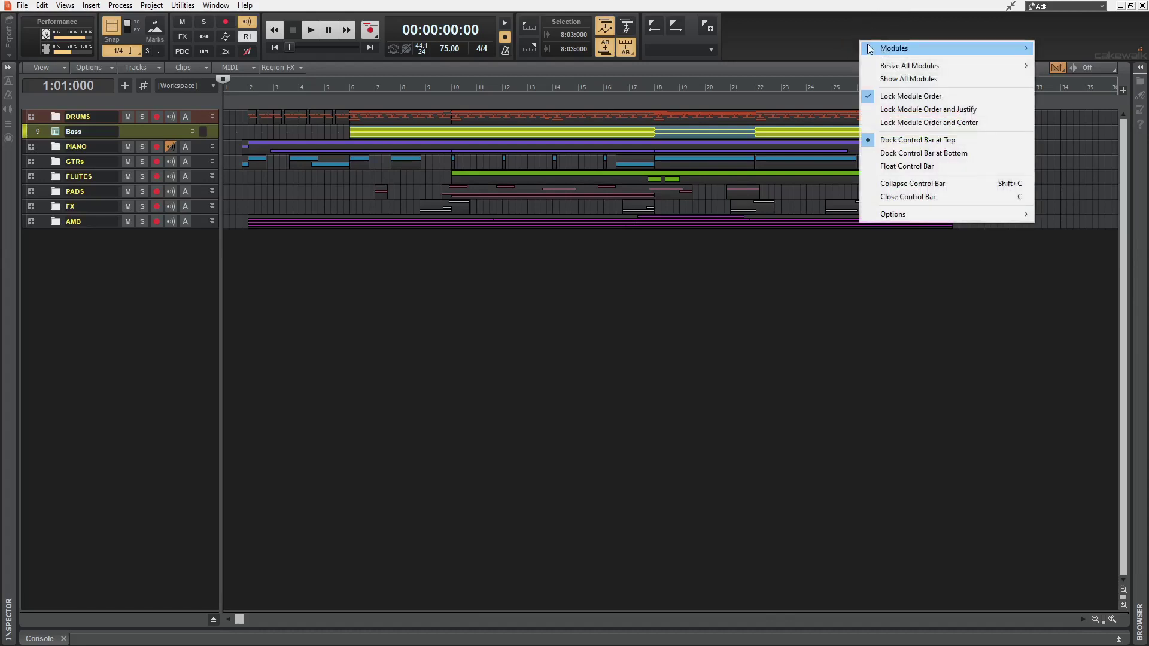
mouse_move(898, 48)
left_click(1065, 193)
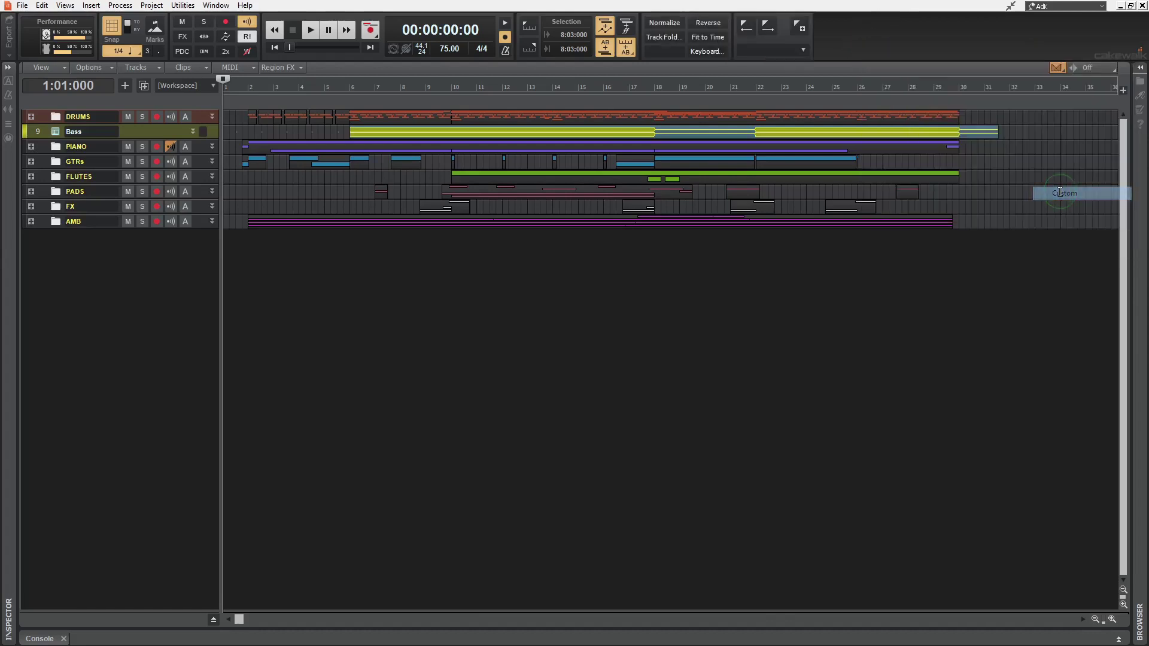
right_click(690, 18)
mouse_move(733, 19)
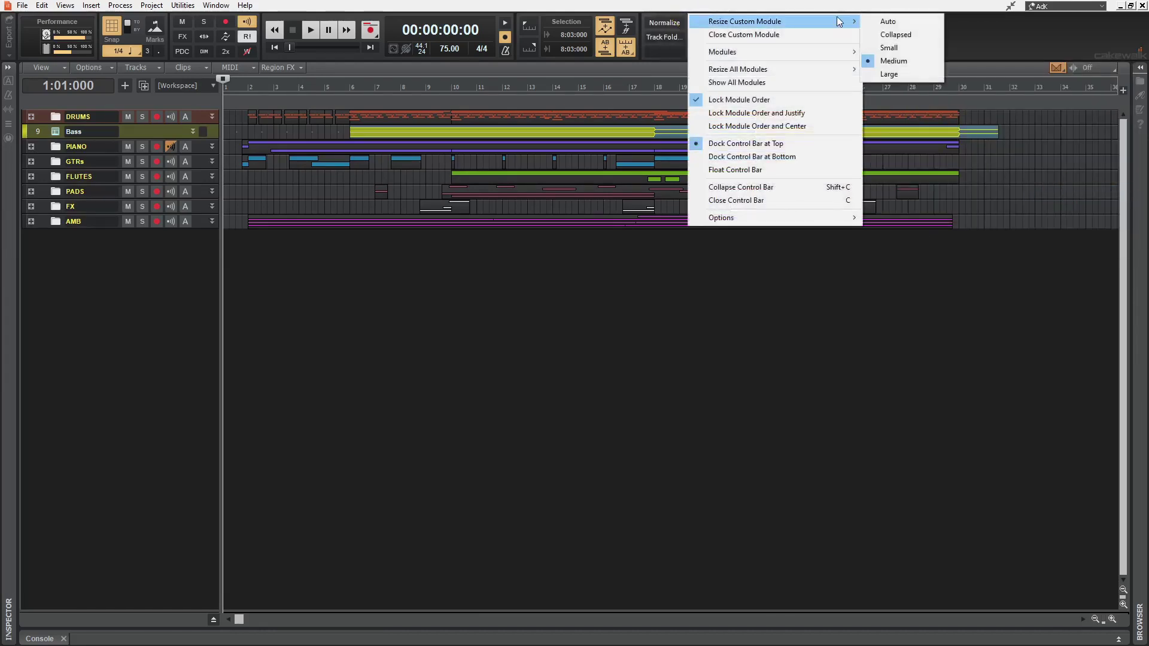
left_click(903, 74)
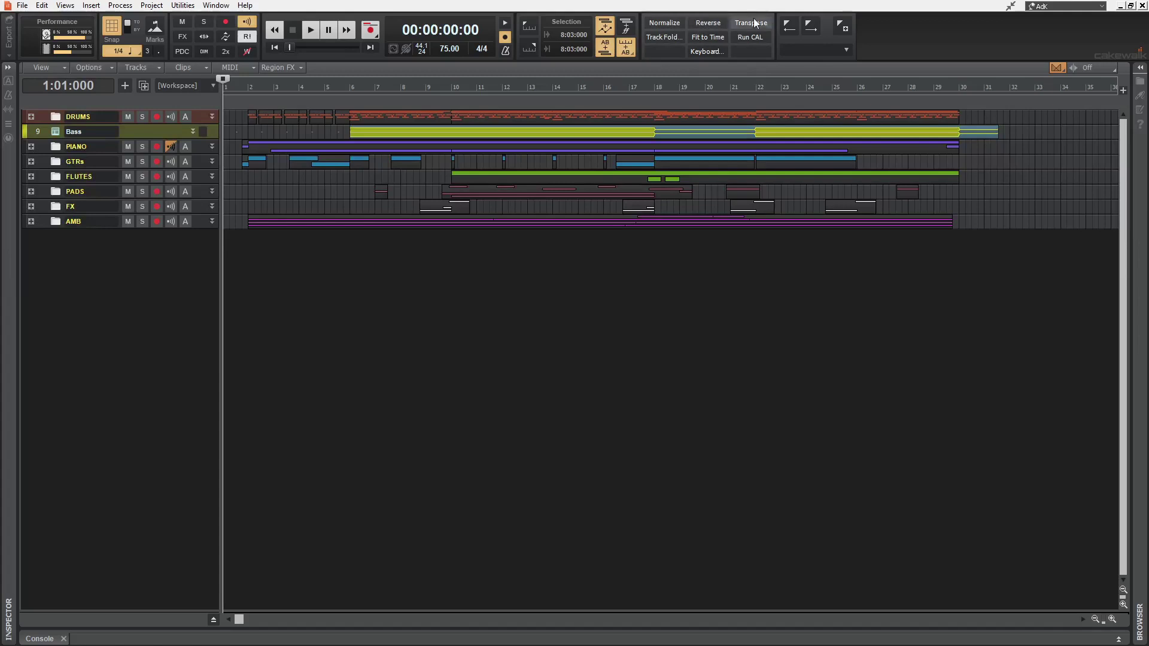
left_click(120, 5)
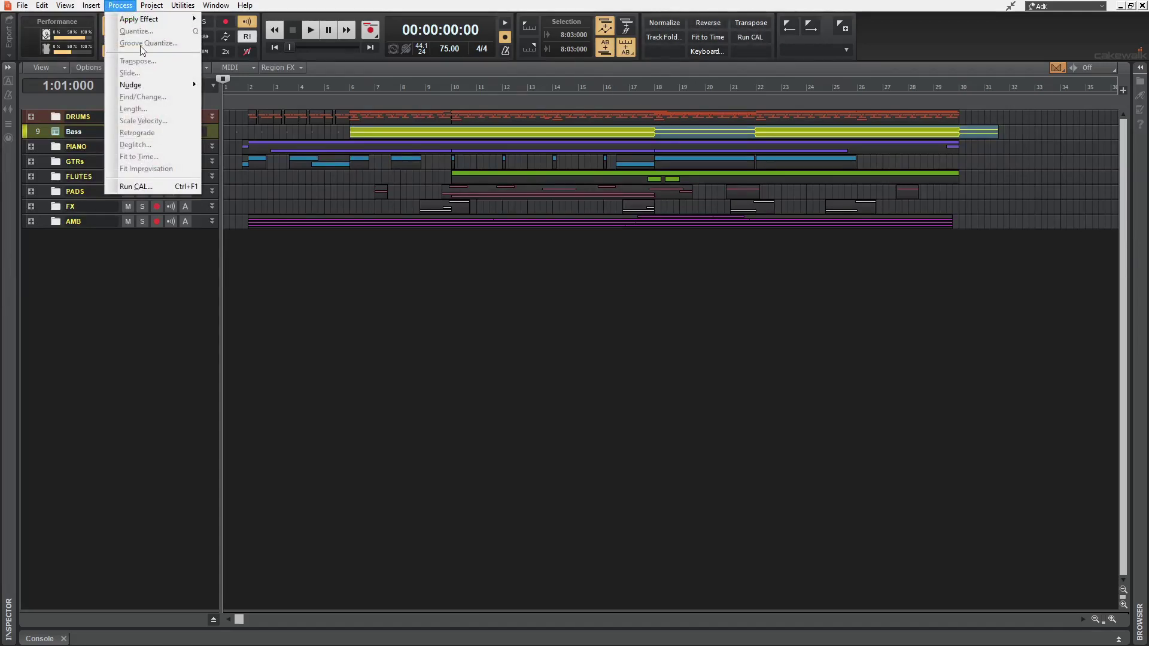
mouse_move(160, 21)
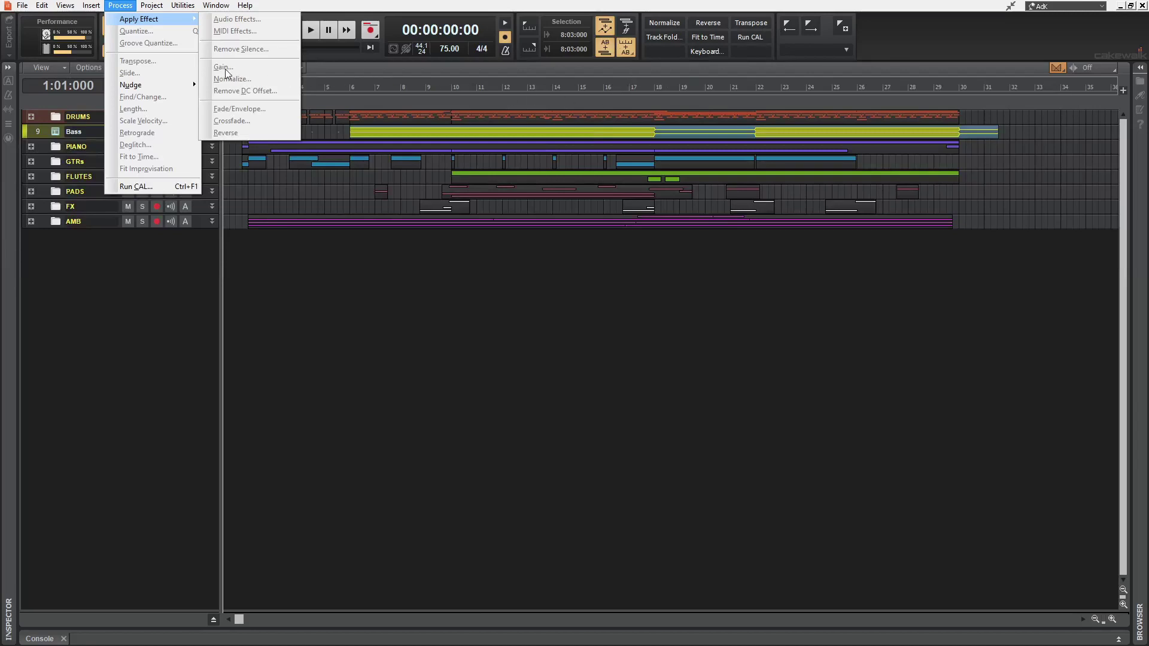
right_click(748, 53)
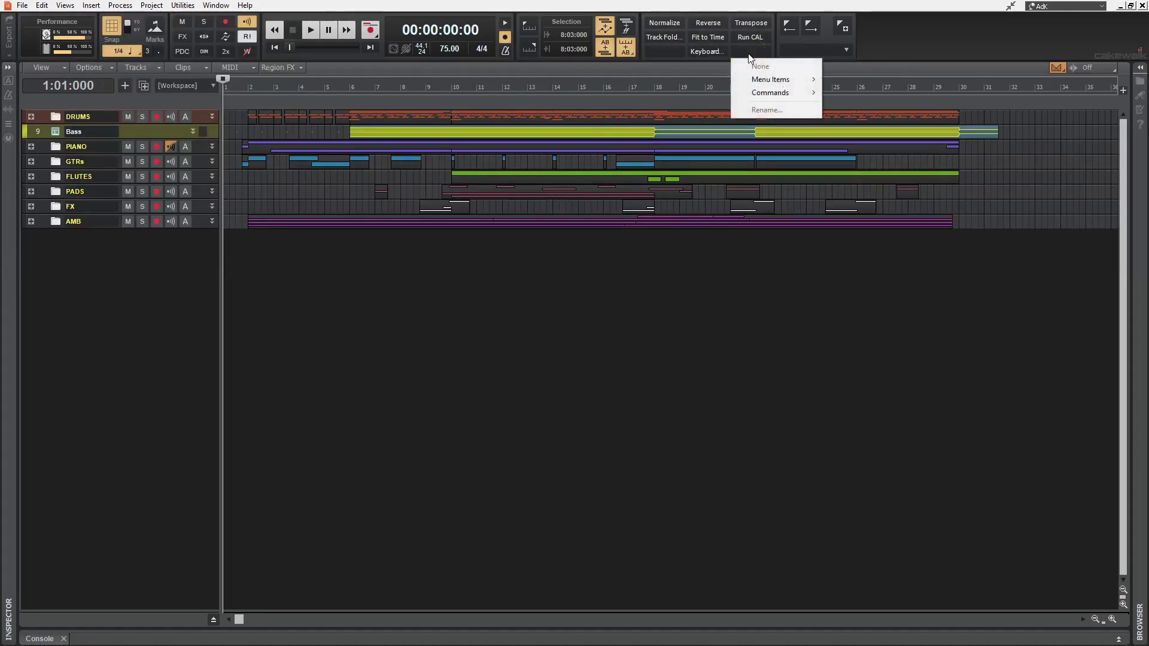
mouse_move(771, 81)
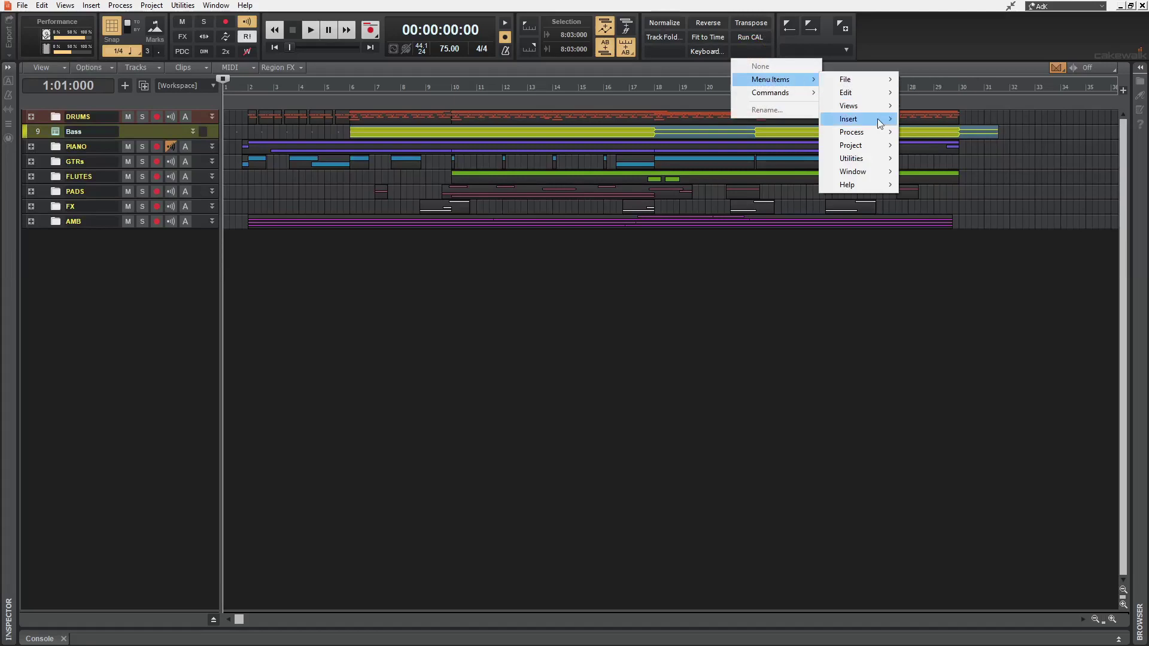
mouse_move(876, 135)
mouse_move(946, 132)
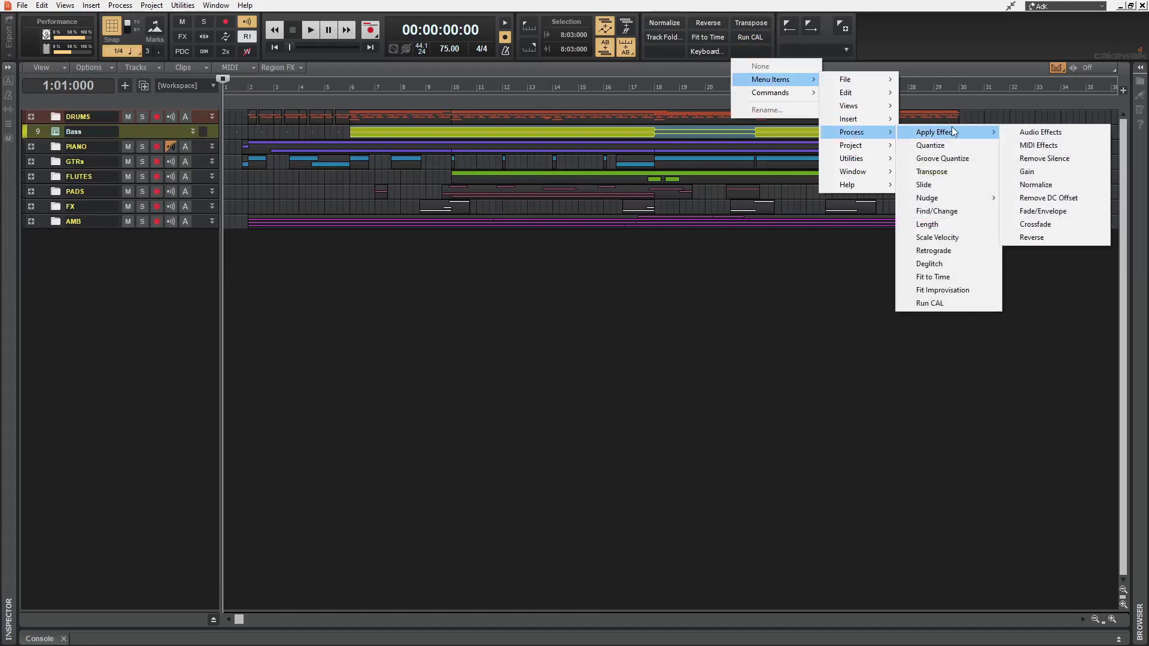
left_click(1048, 173)
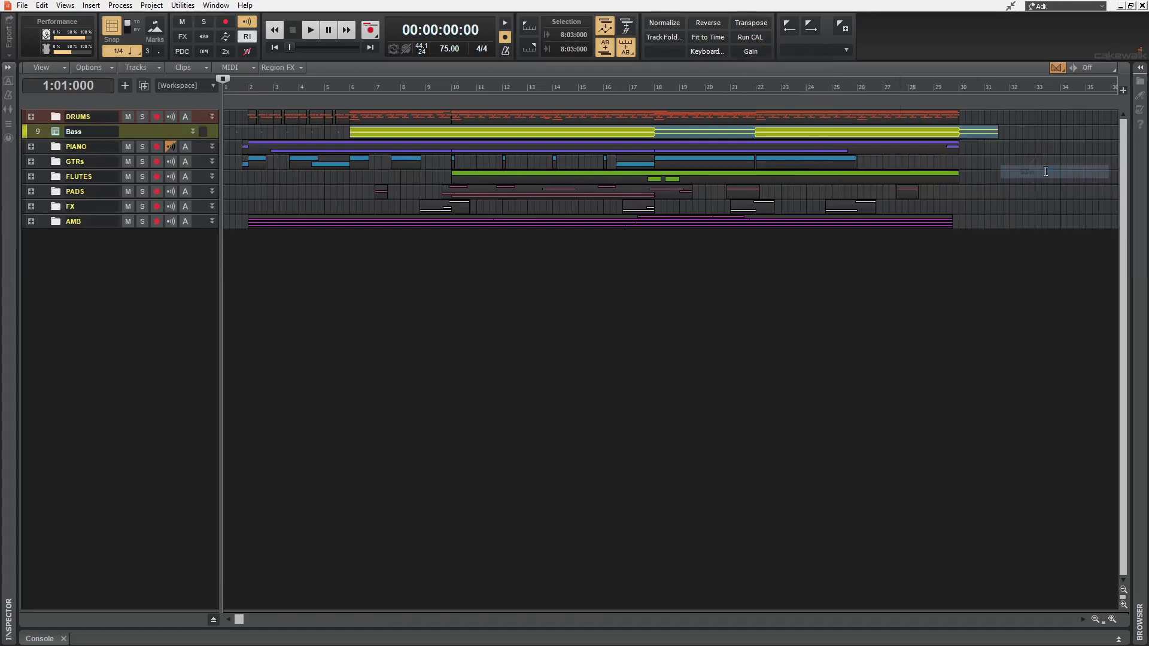
right_click(753, 53)
left_click(761, 66)
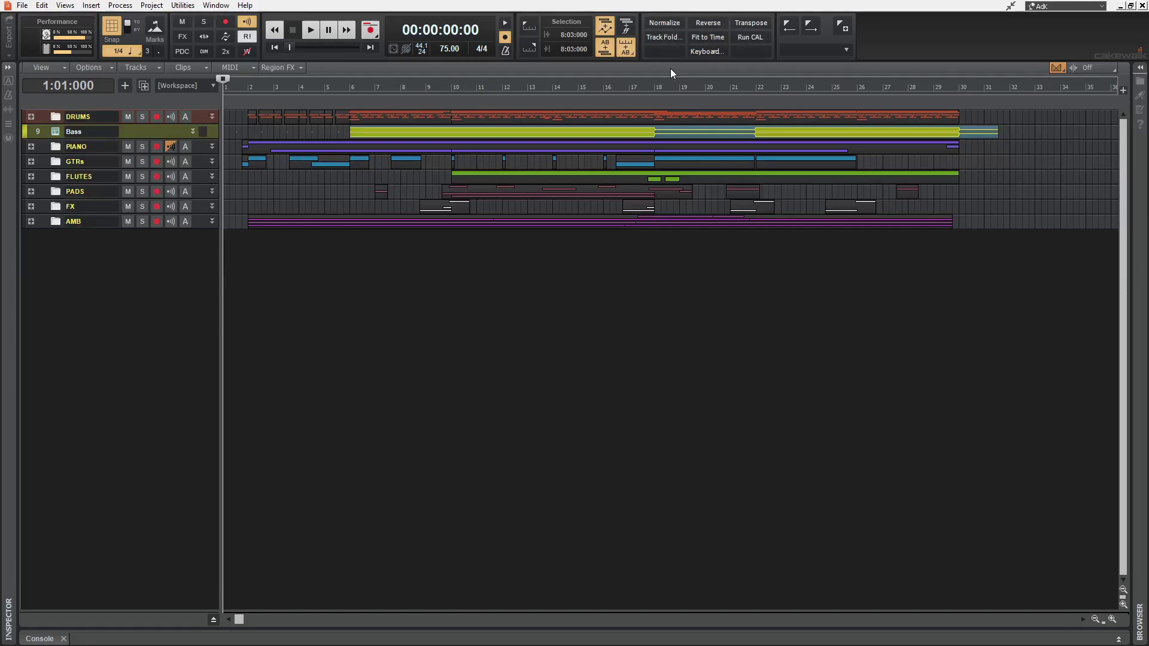
- Assign Utilities > Clean Audio Folder to the empty custom button and launch it
right_click(658, 52)
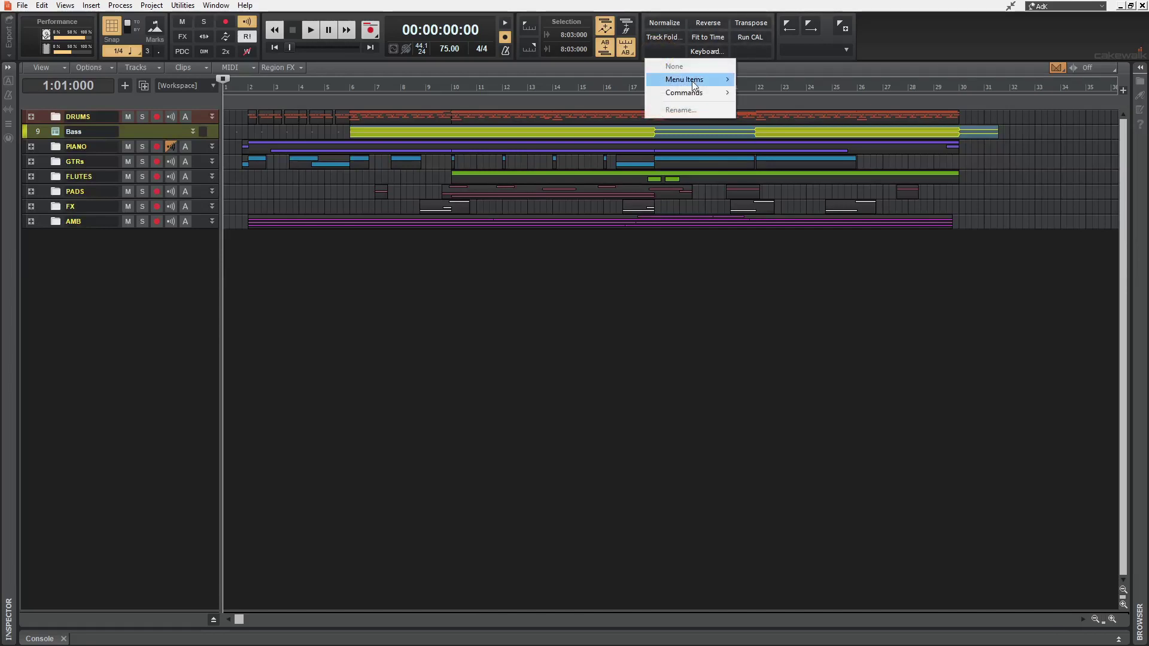
mouse_move(692, 81)
mouse_move(766, 159)
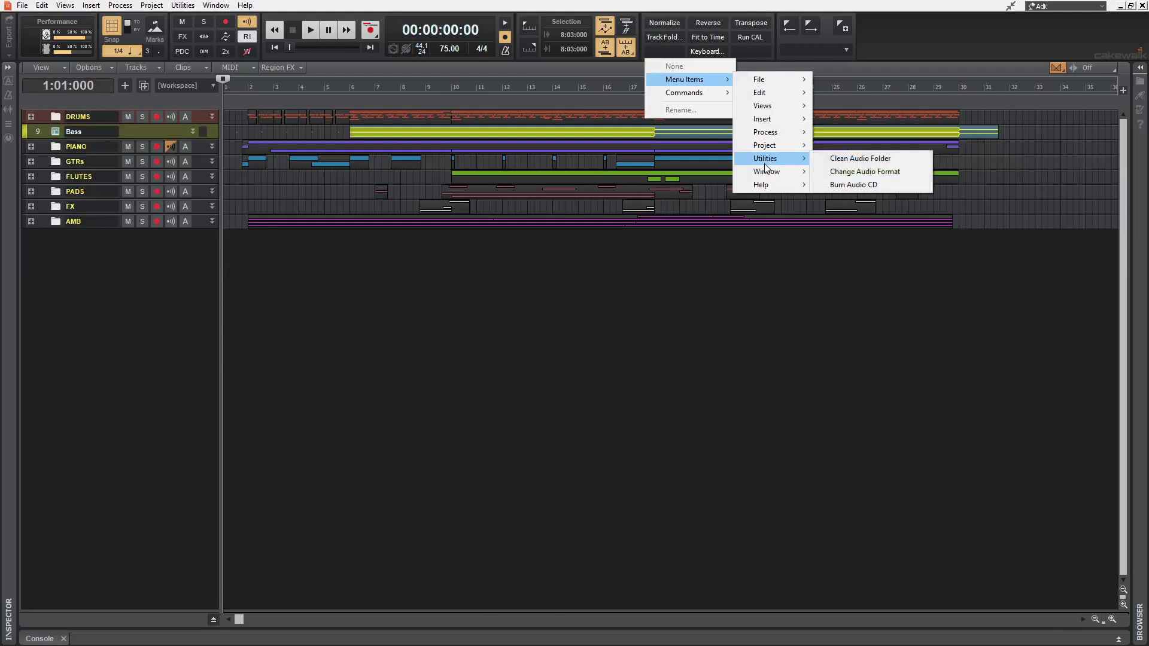
left_click(897, 158)
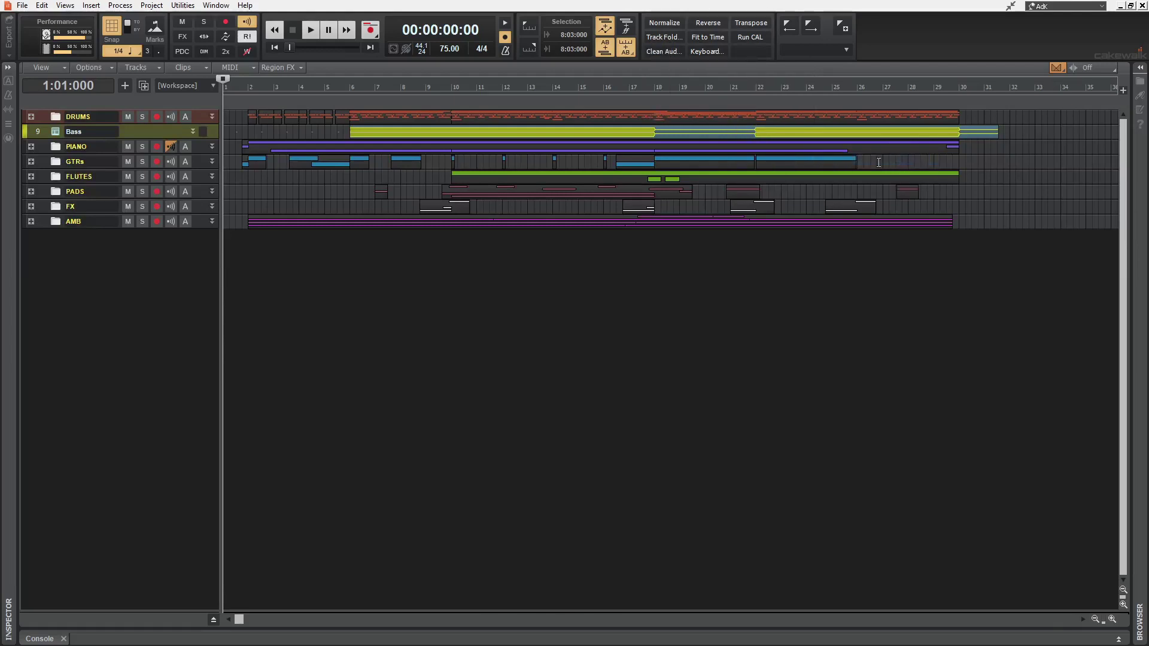
left_click(664, 52)
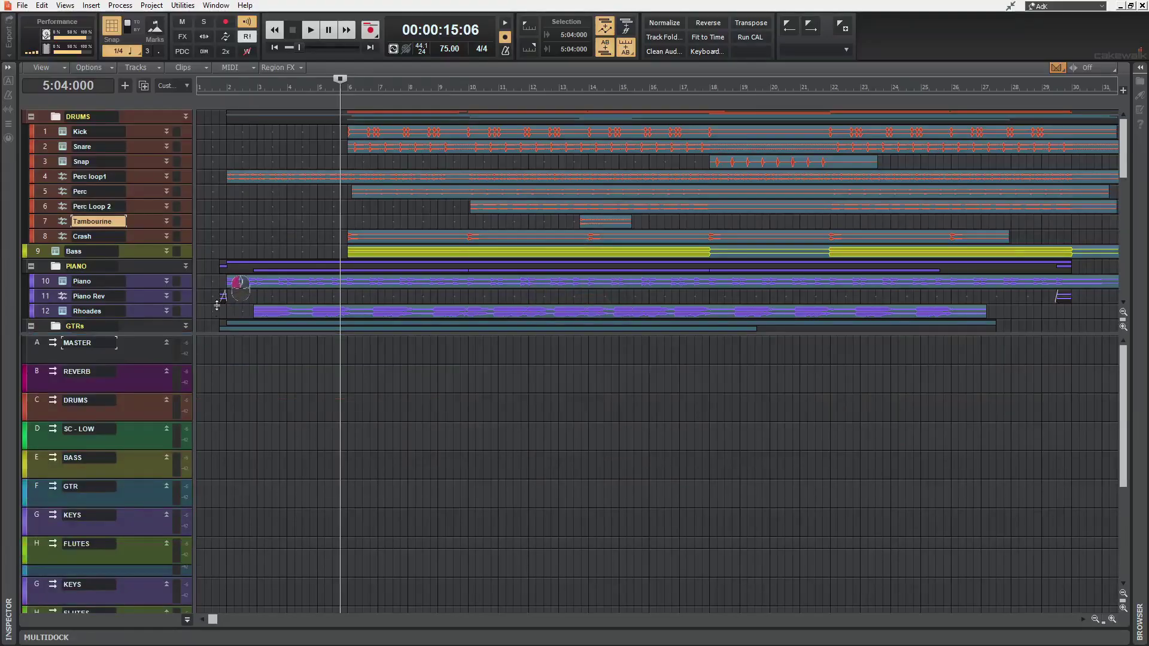
- Enlarge the bus pane and capture a MASTER bus waveform preview during playback
left_click_drag(230, 348, 229, 258)
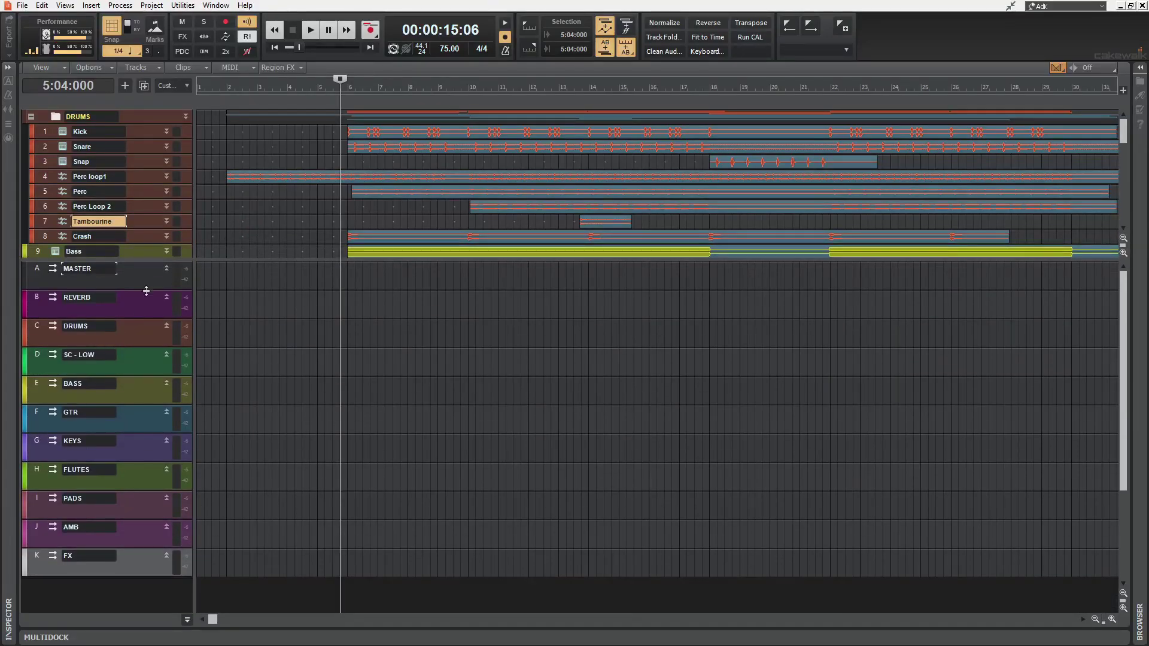
left_click_drag(149, 289, 149, 307)
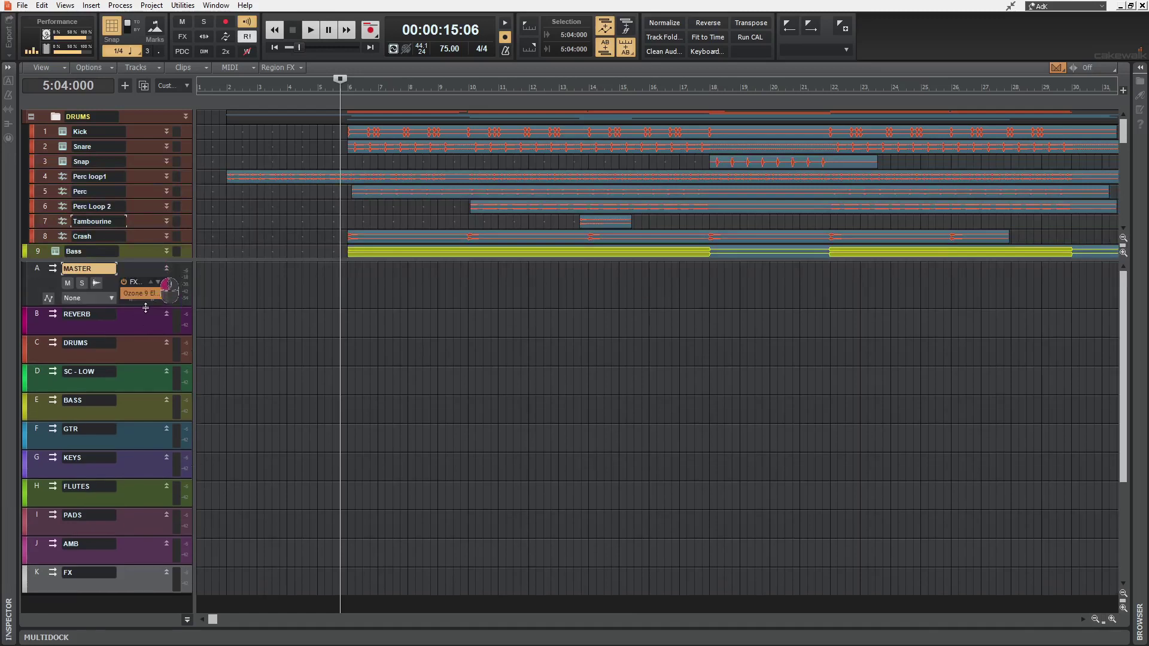
left_click(95, 284)
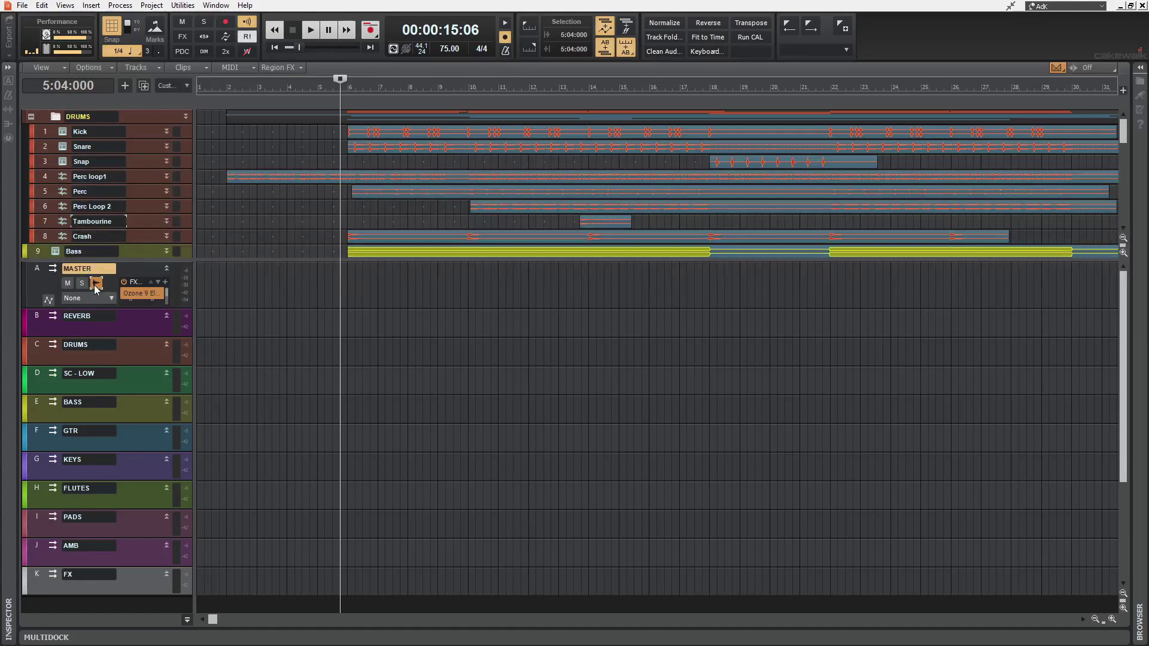
key("space")
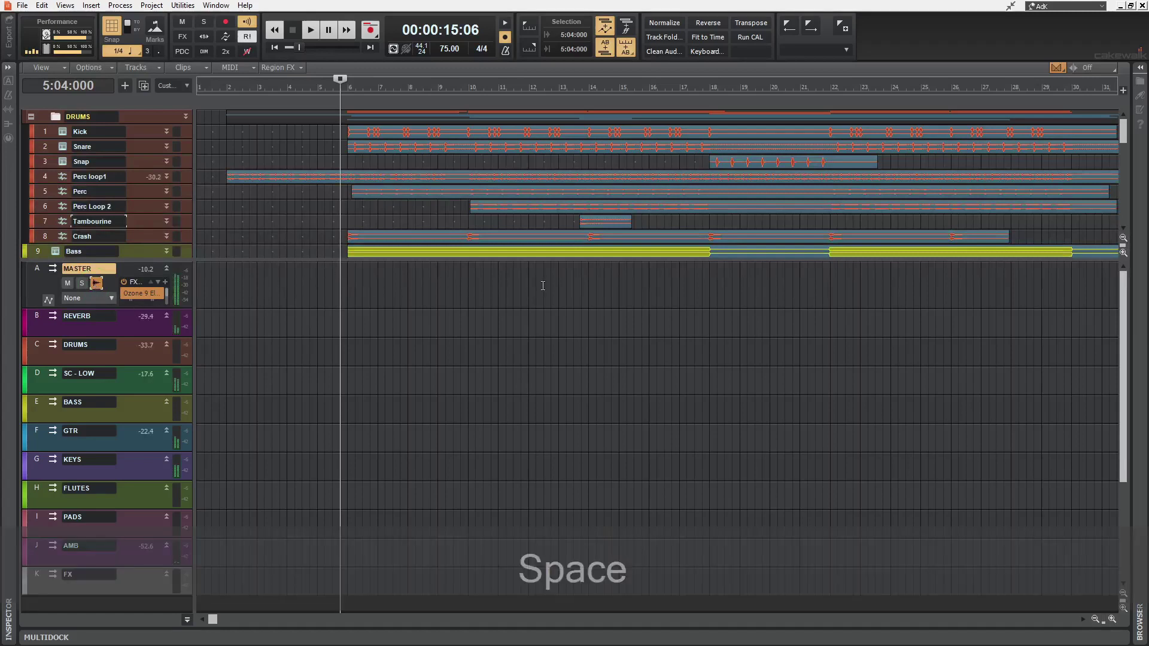
scroll(363, 311, "up", 4)
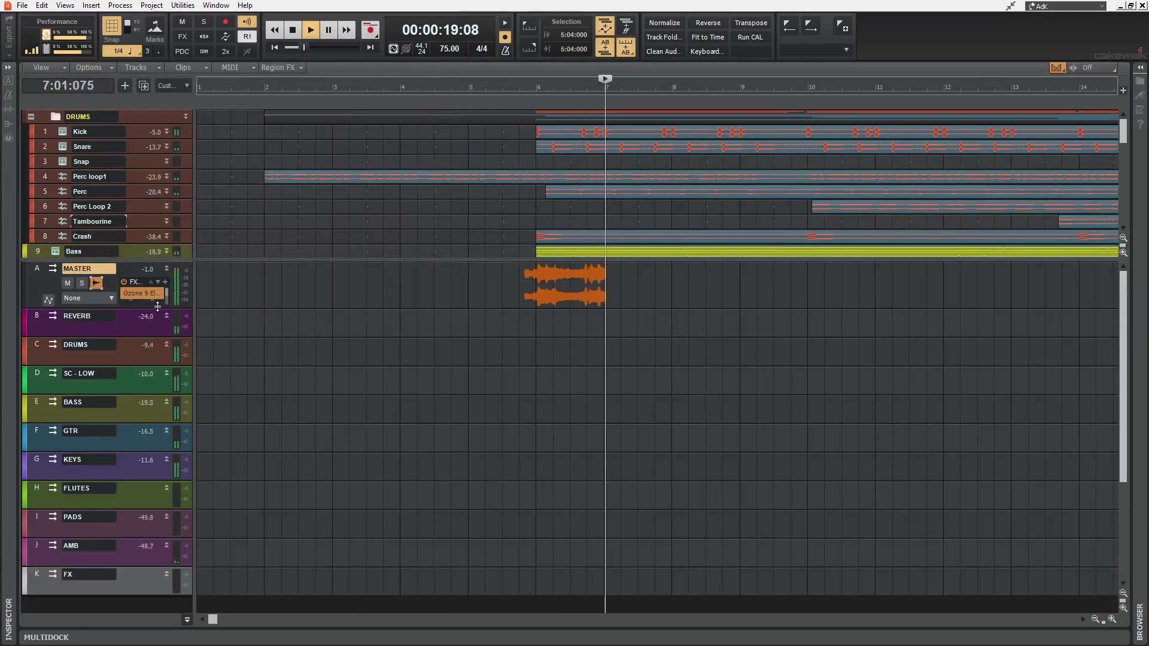
left_click_drag(157, 307, 158, 373)
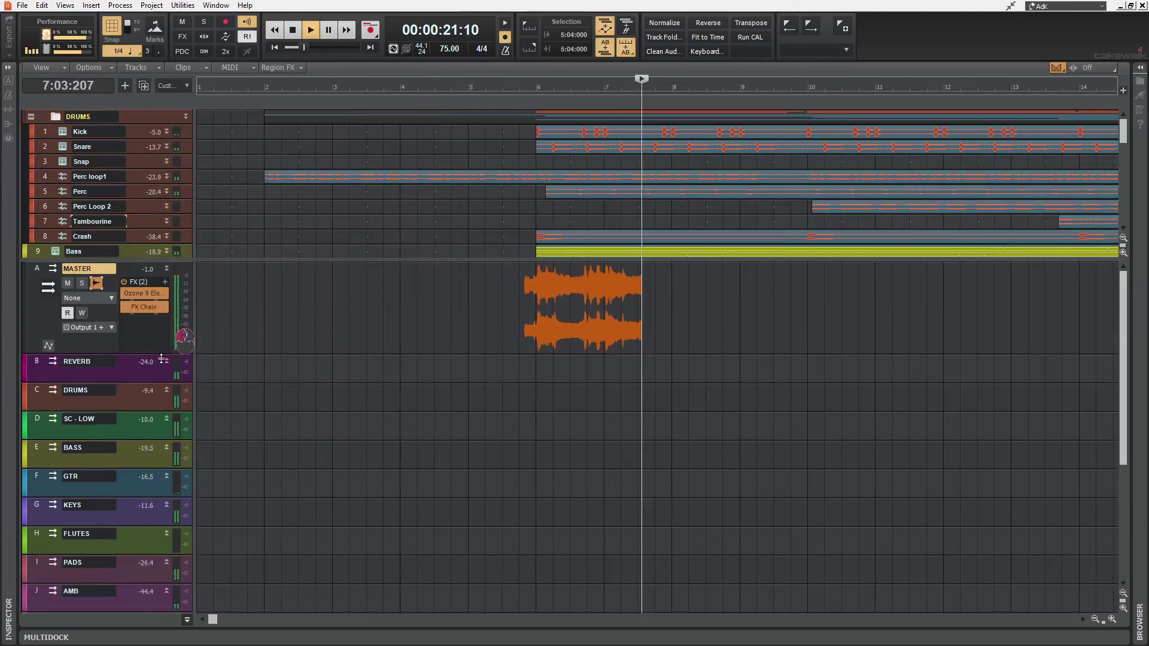
scroll(716, 349, "up", 2, "alt")
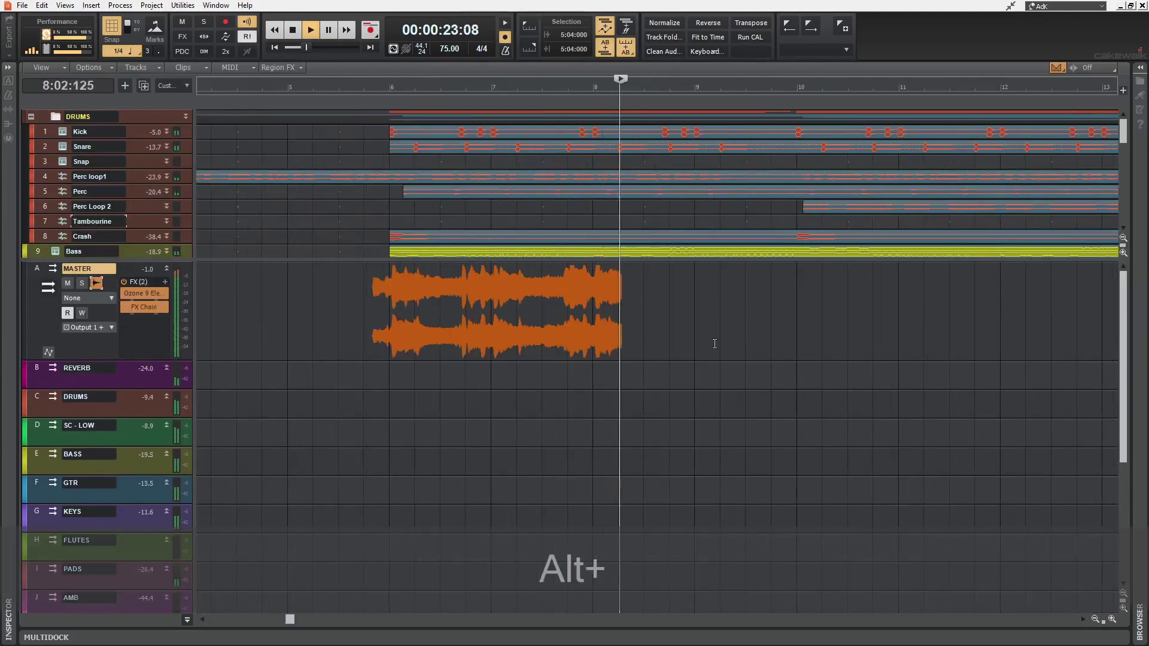
key("alt+space")
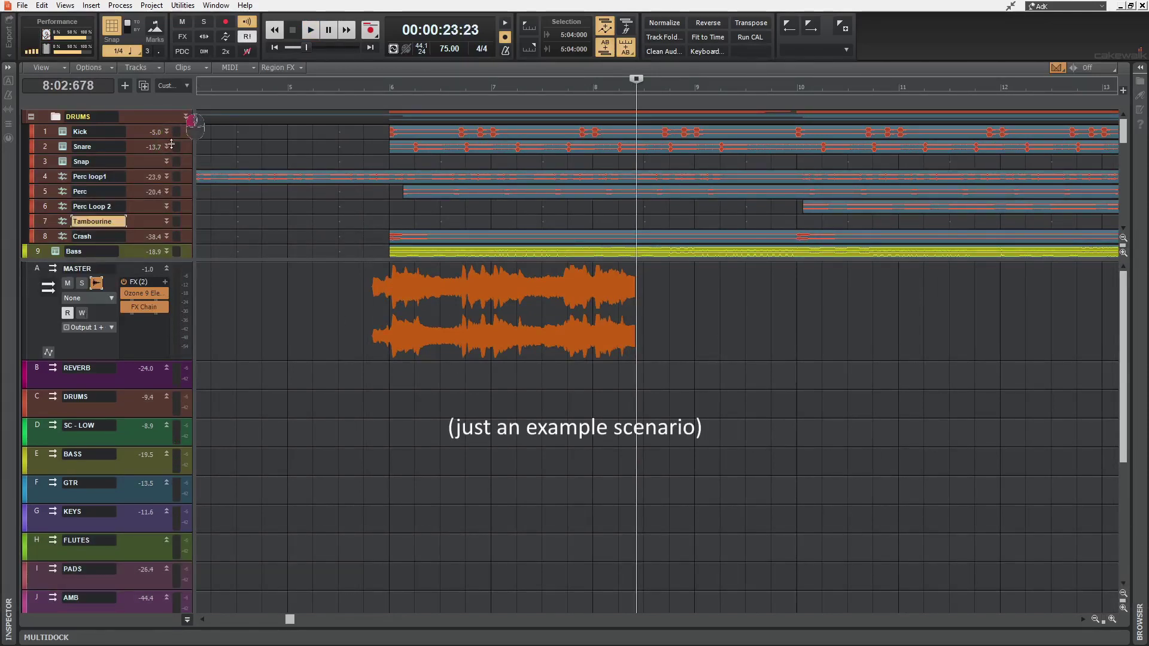
- Solo the Kick and Bass tracks
left_click_drag(174, 139, 173, 158)
left_click(91, 146)
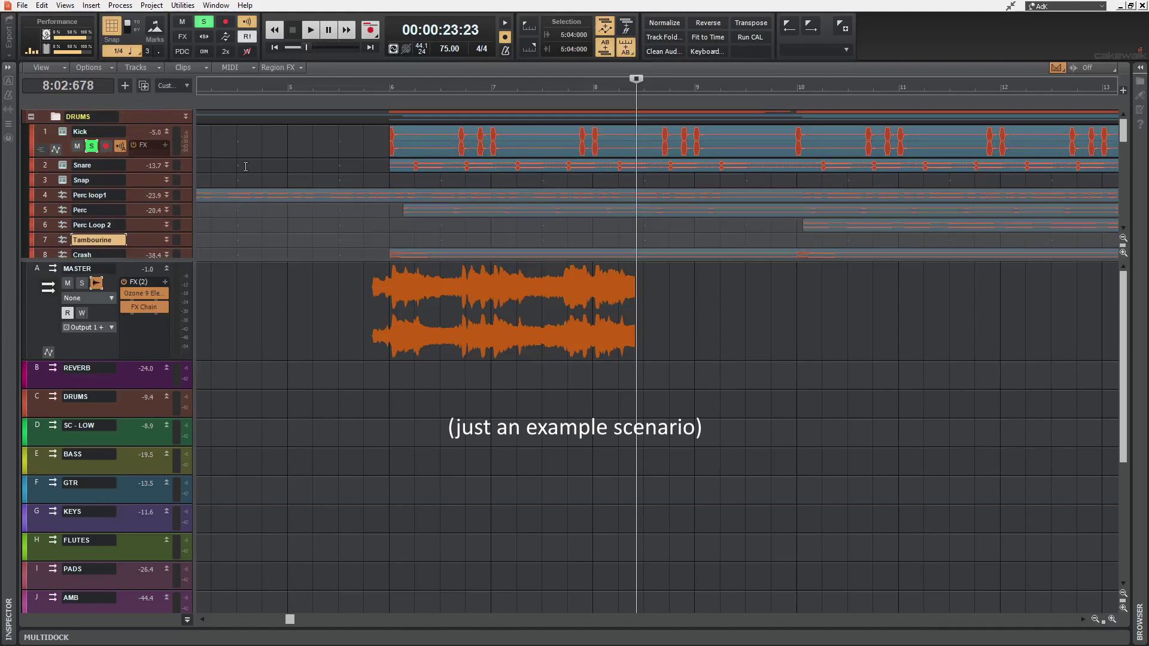
scroll(90, 180, "down", 3)
left_click(85, 194)
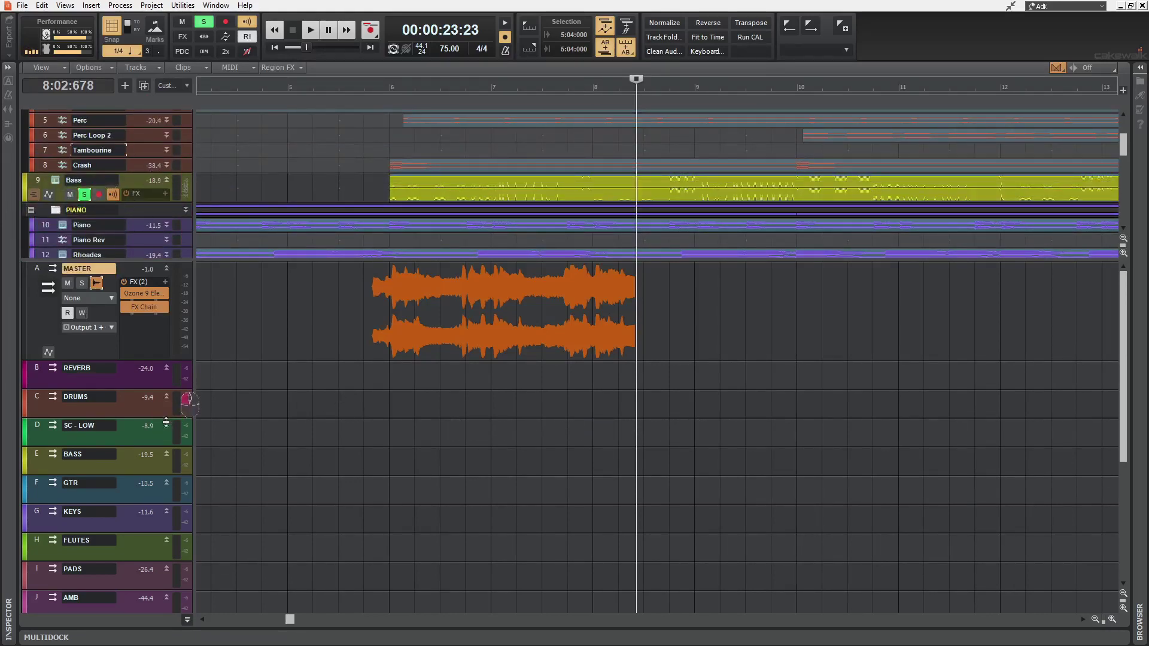
- Enable the BASS bus waveform preview, play to capture it, then turn the previews off
left_click_drag(119, 418, 120, 425)
left_click_drag(122, 483, 122, 491)
left_click(96, 475)
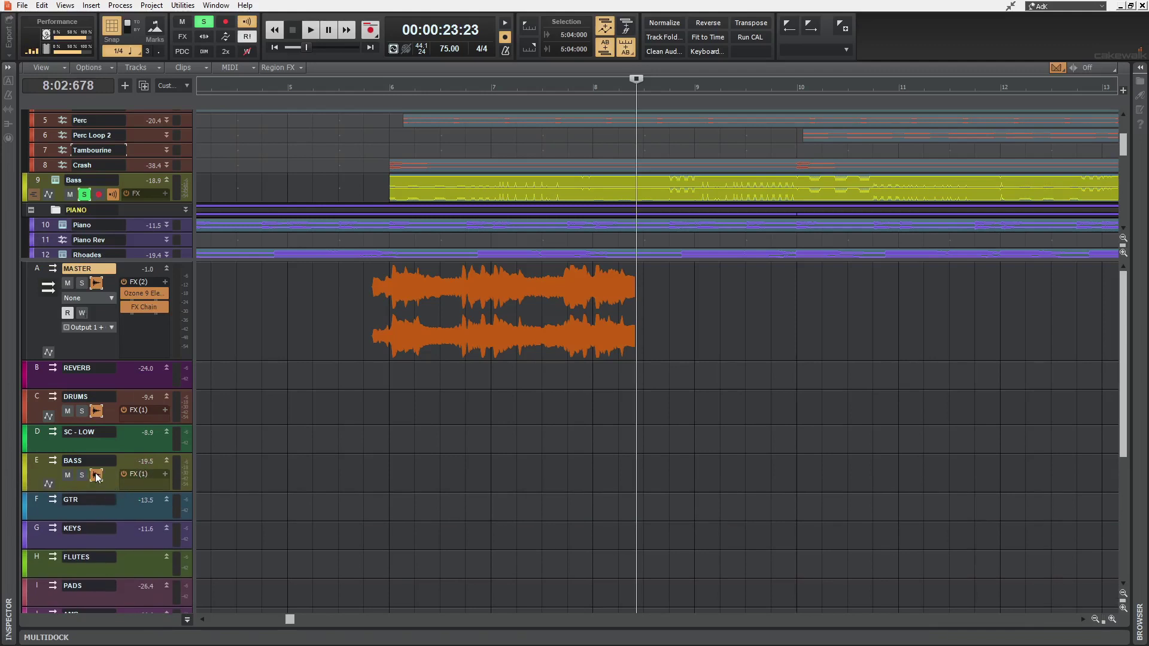
key("space")
scroll(803, 461, "up", 2, "alt")
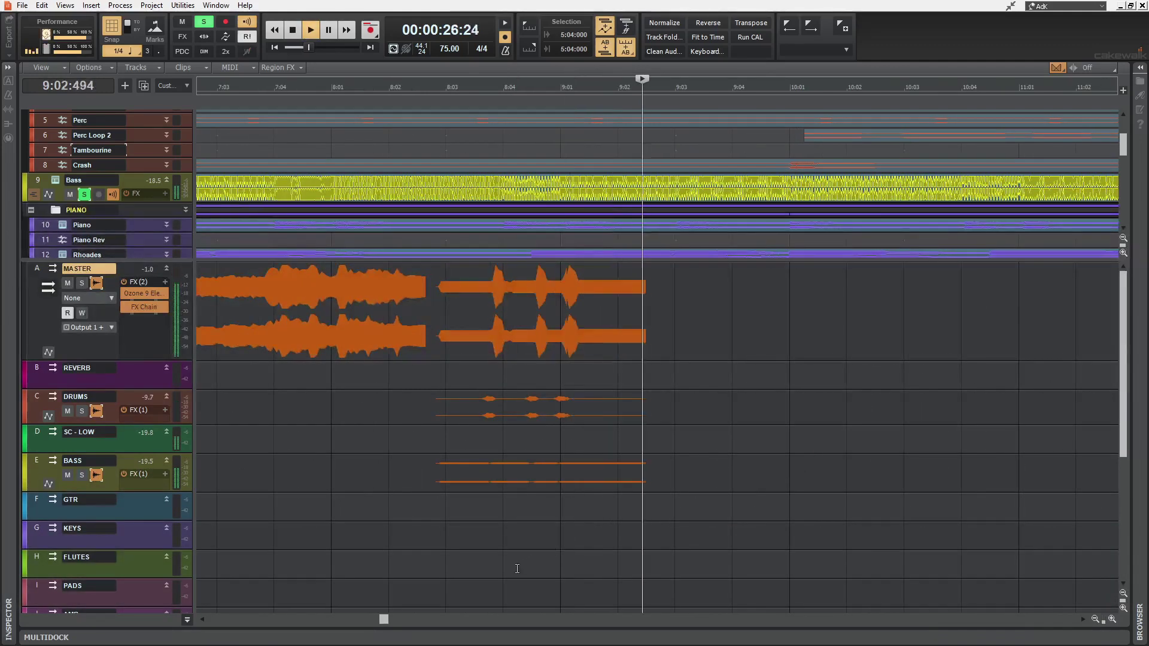
key("space")
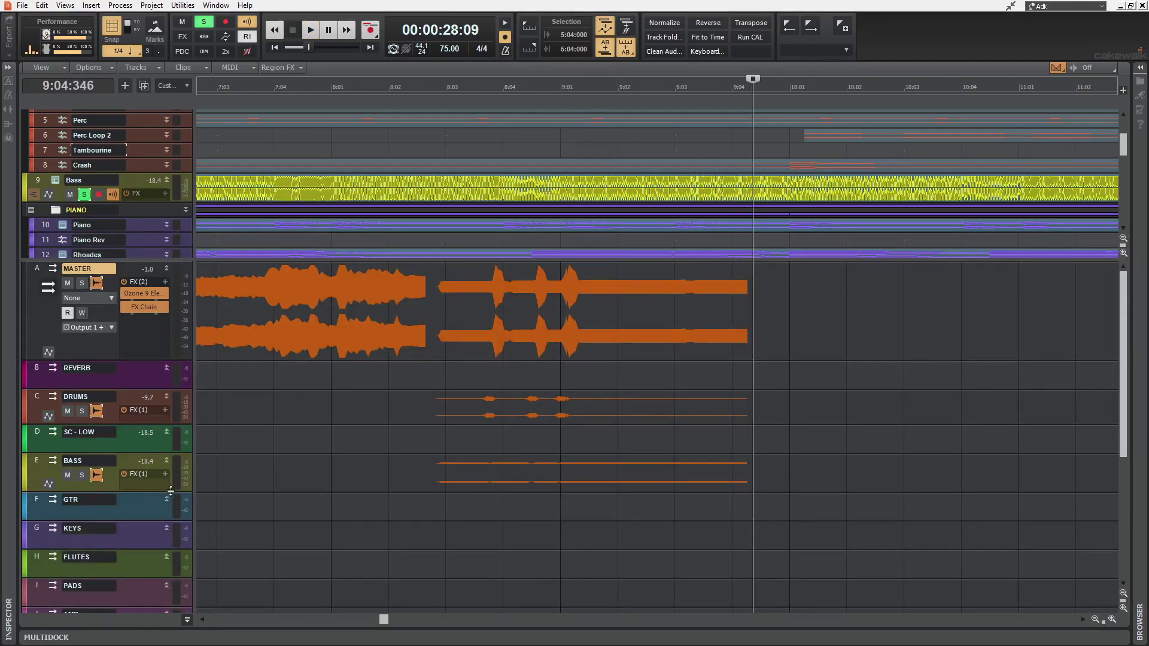
left_click_drag(171, 492, 171, 533)
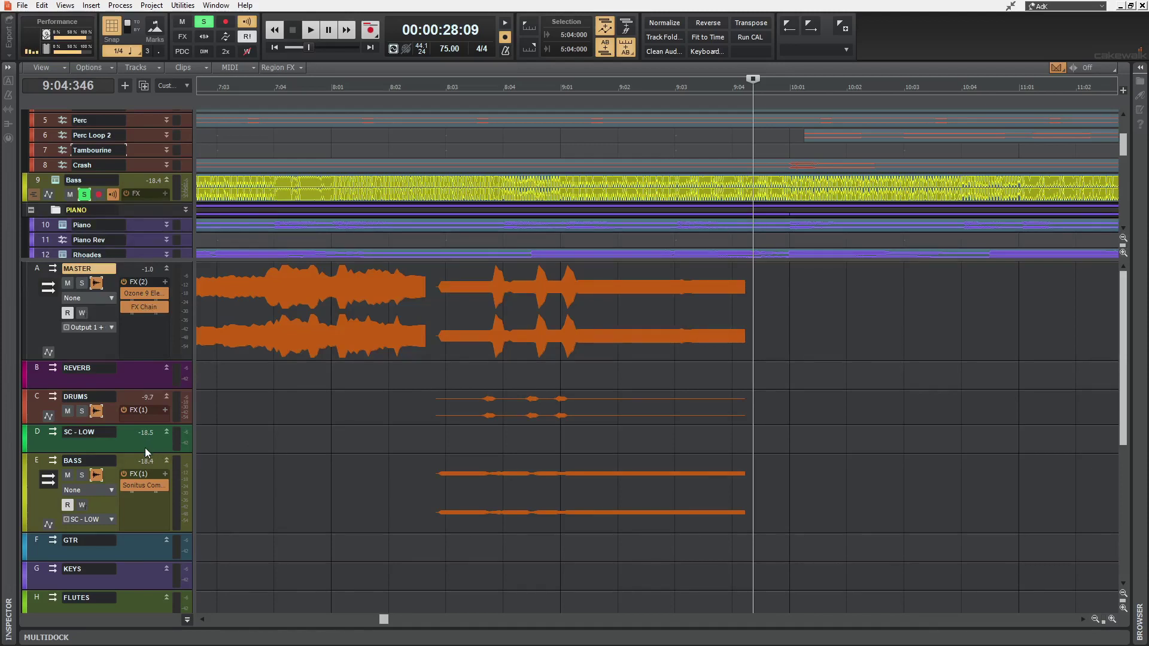
left_click(97, 475)
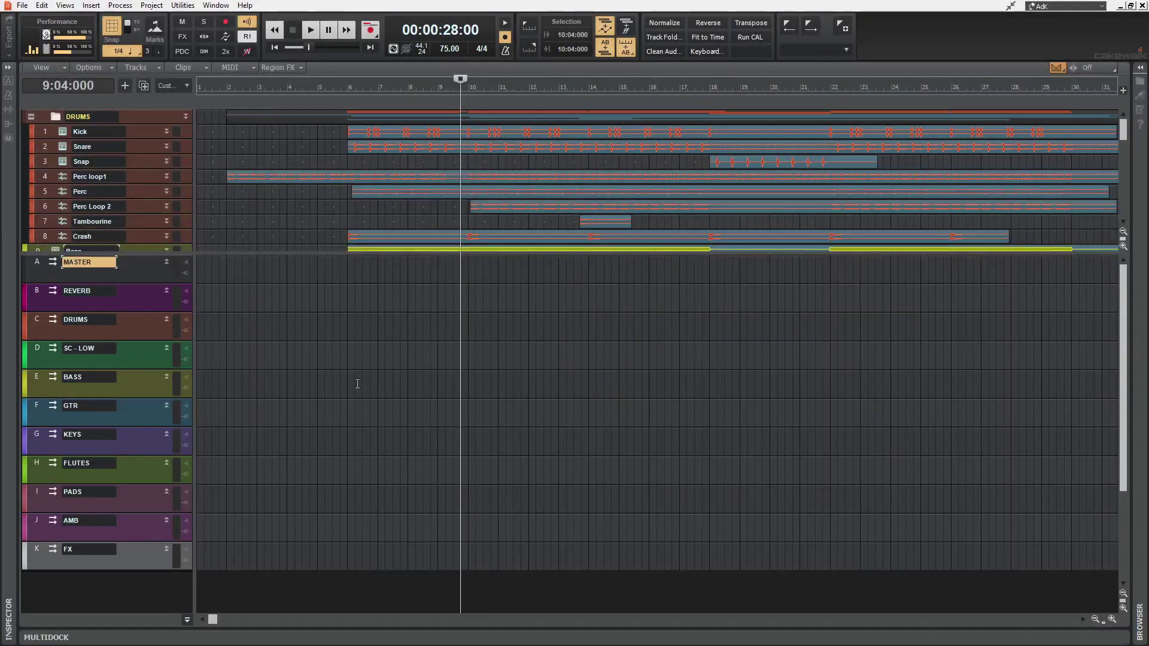
- Play and stop, then jump the now time to the SC - LOW bus peak at 00:00:31:09
key("space")
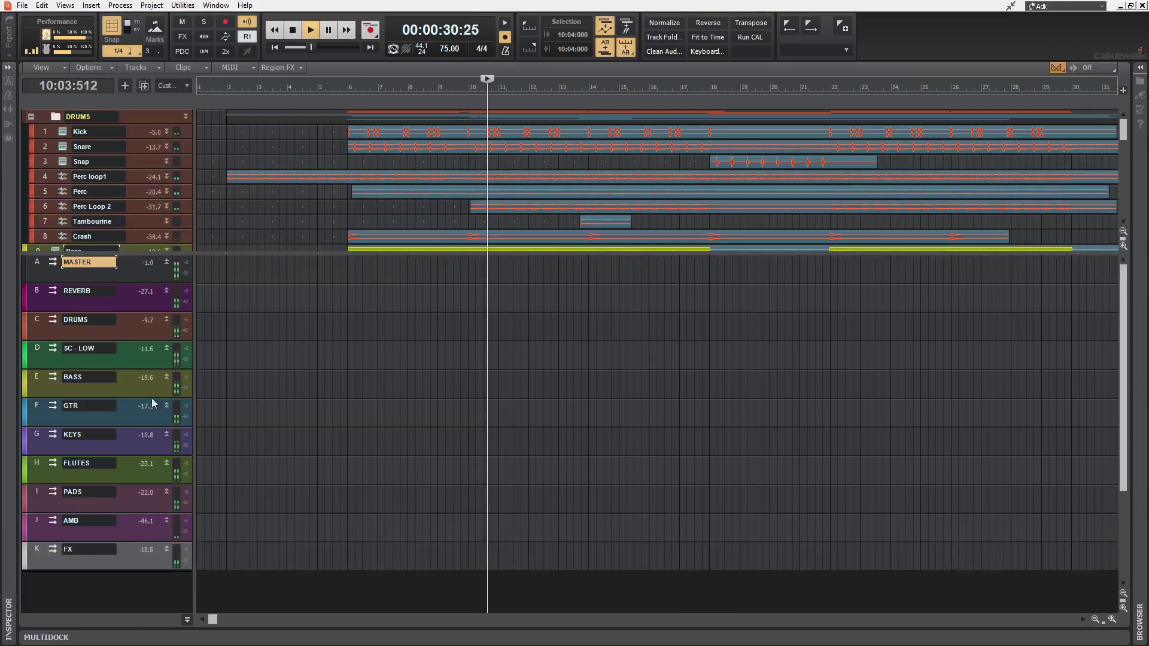
key("space")
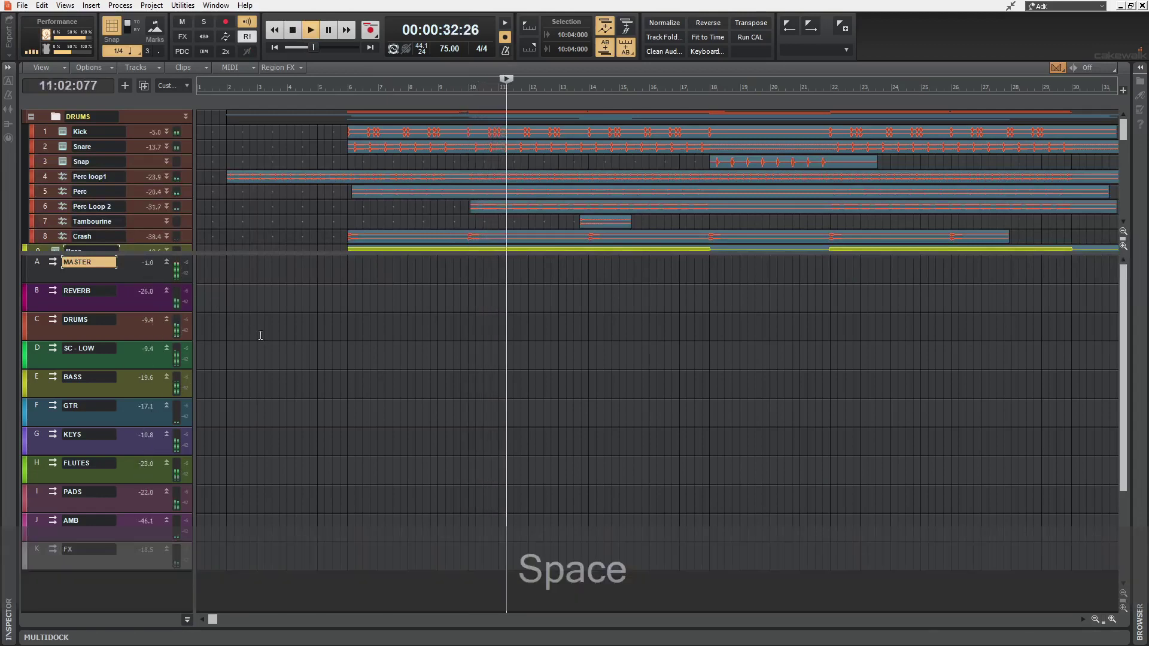
right_click(153, 356)
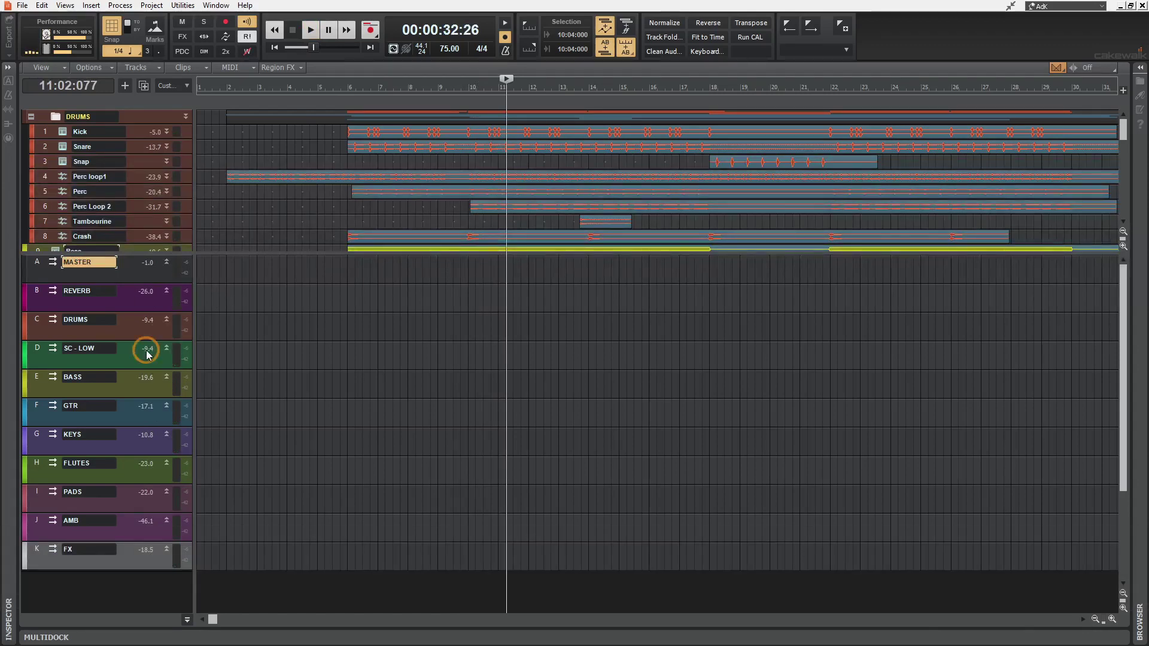
left_click(193, 365)
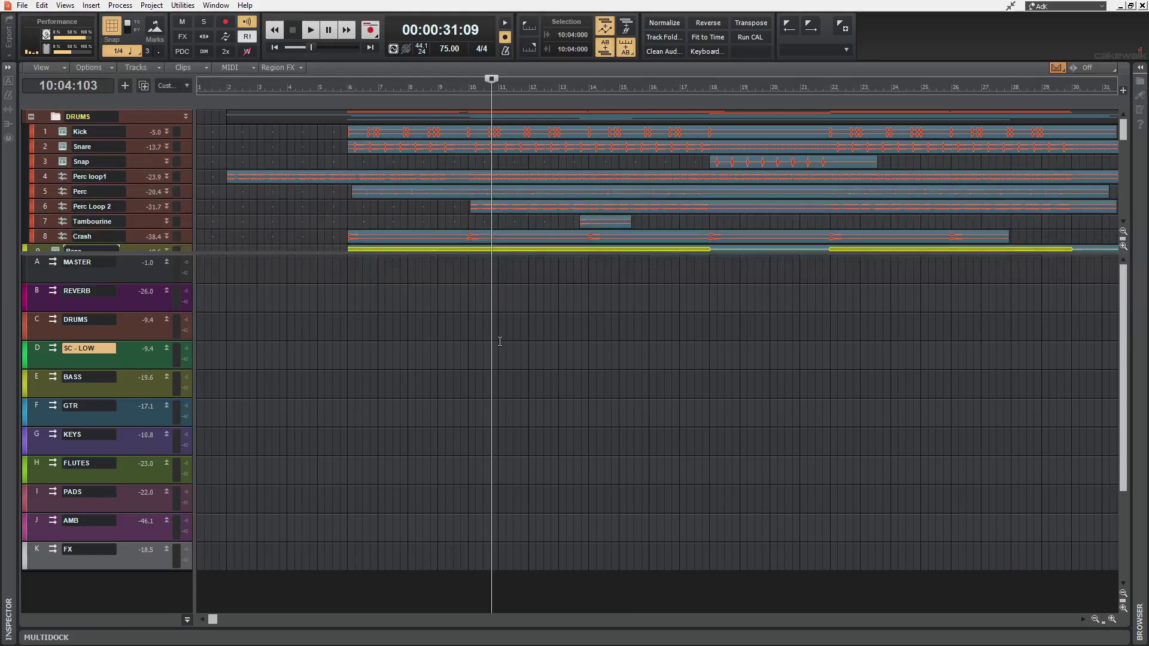
- Enable Show Bus Peak Markers, play to capture them, then collapse the bus pane
left_click(90, 67)
mouse_move(177, 170)
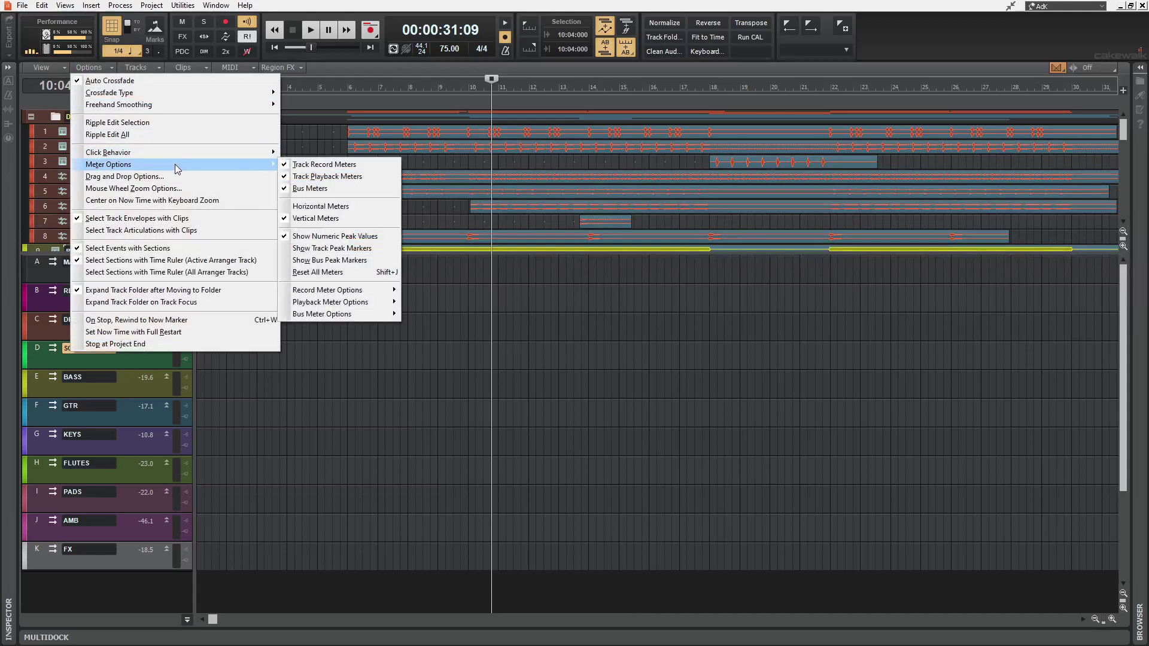
left_click(366, 259)
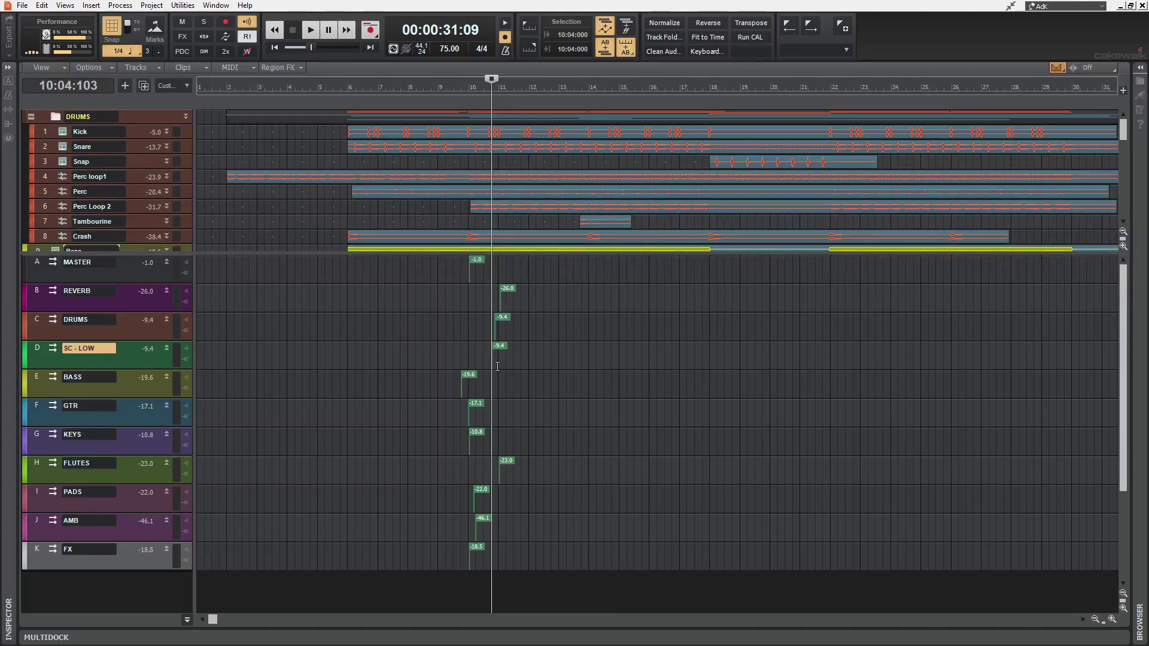
key("space")
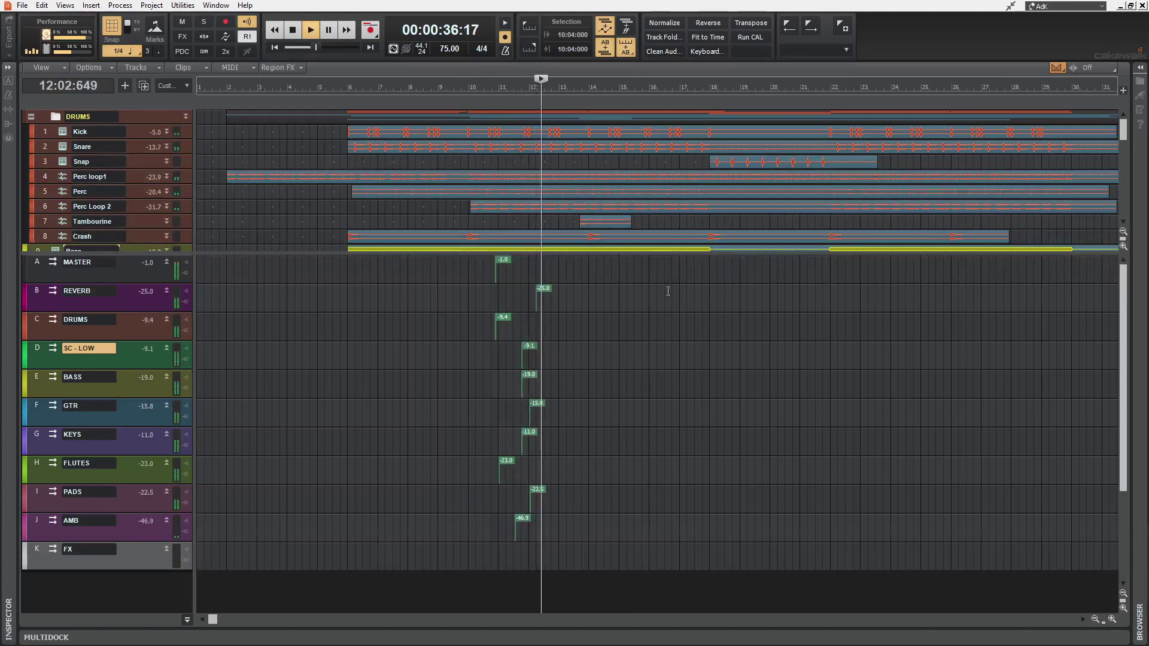
key("space")
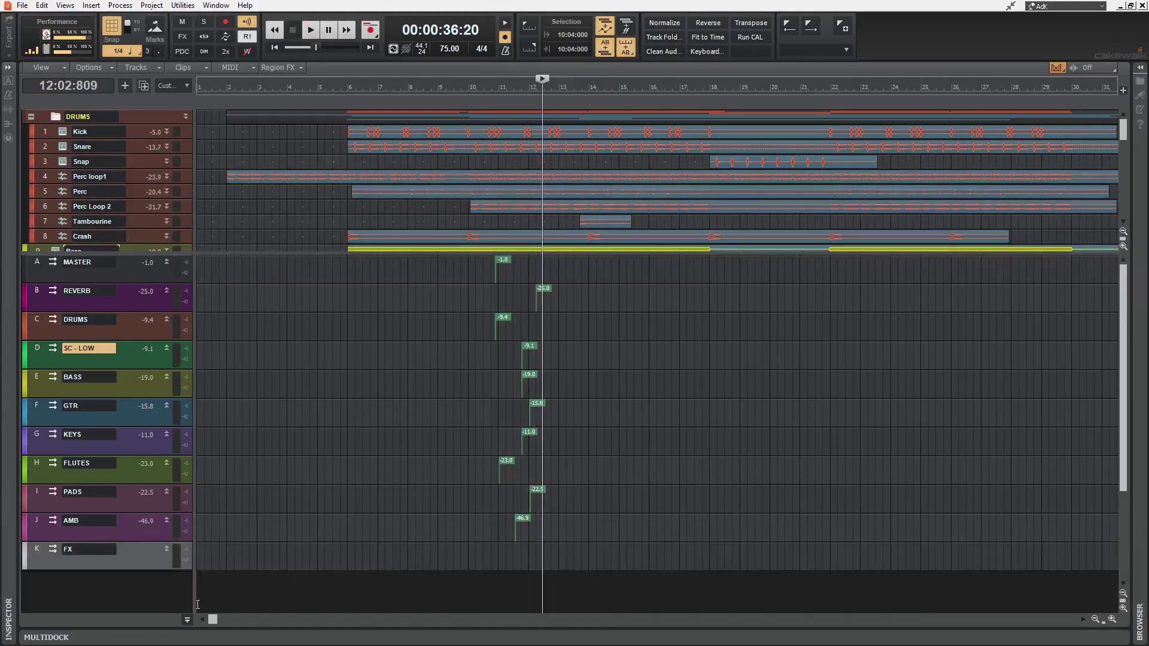
left_click(186, 621)
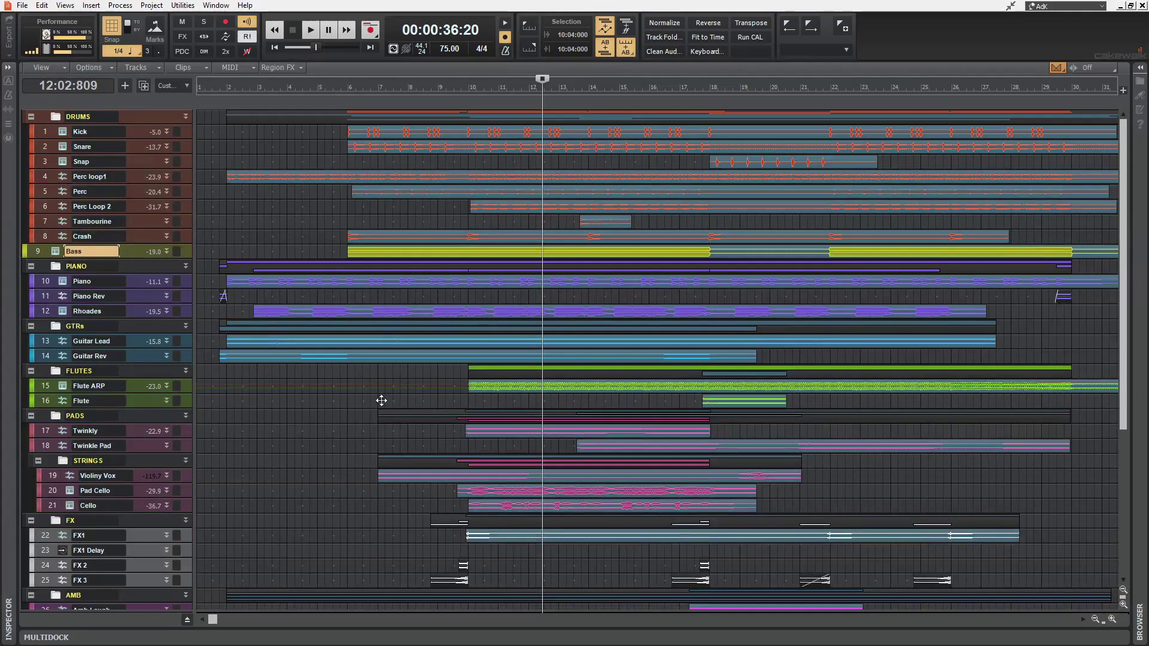
- Toggle the track clip peak markers in Meter Options and play briefly to 00:00:39:01
left_click(99, 64)
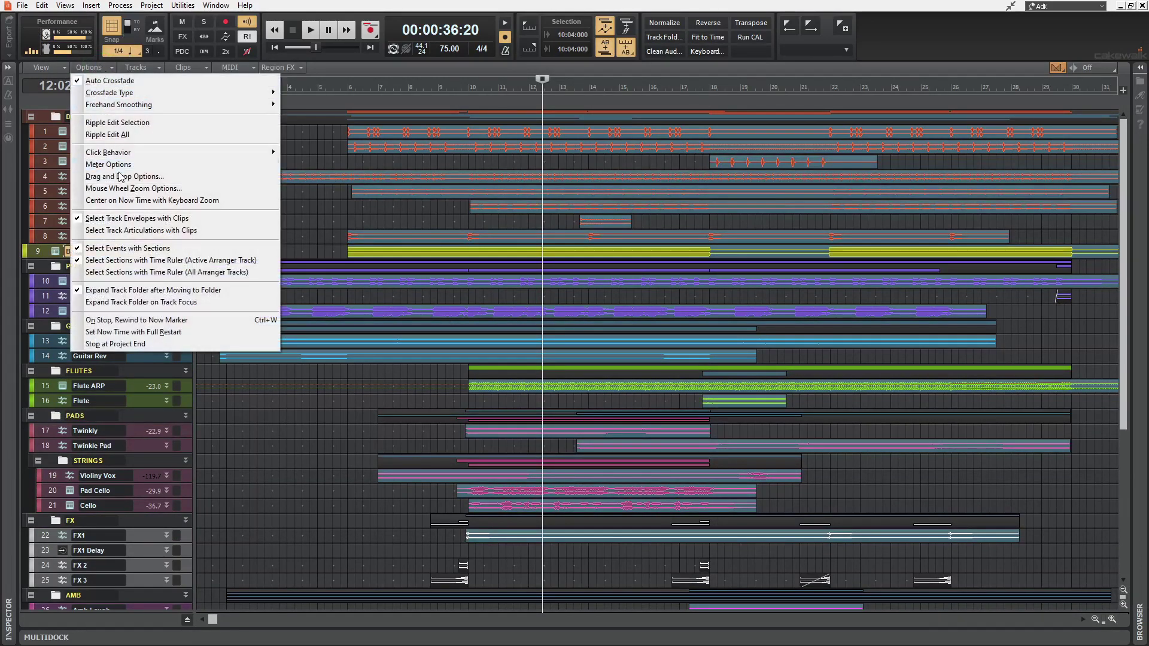
mouse_move(139, 166)
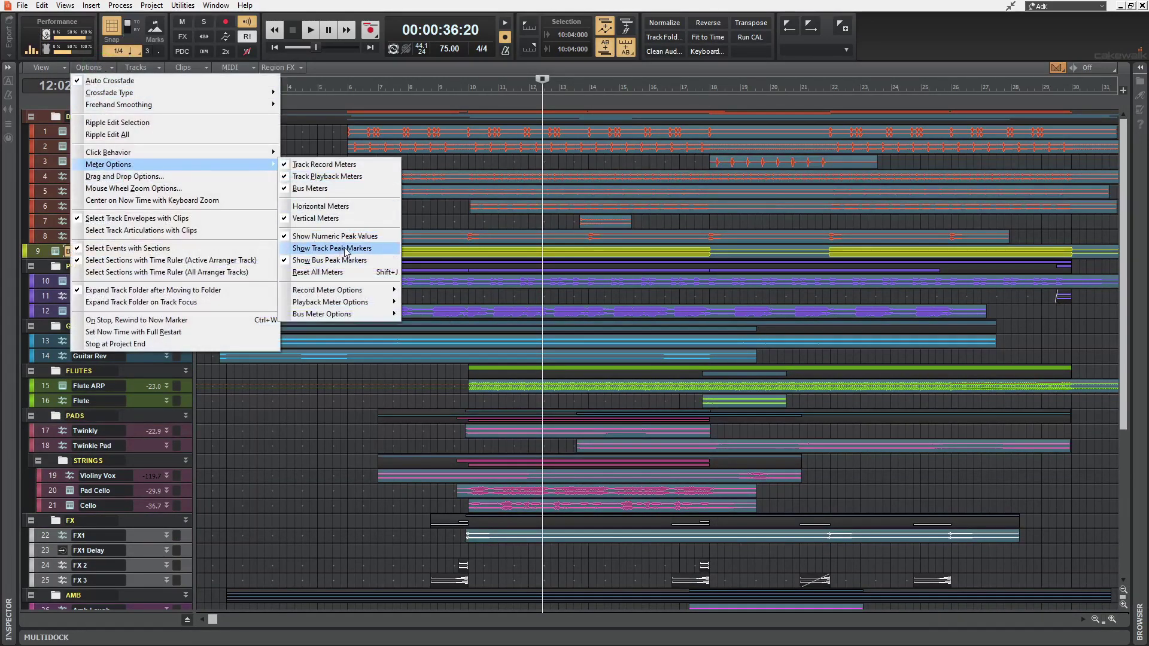
left_click(378, 249)
key("space")
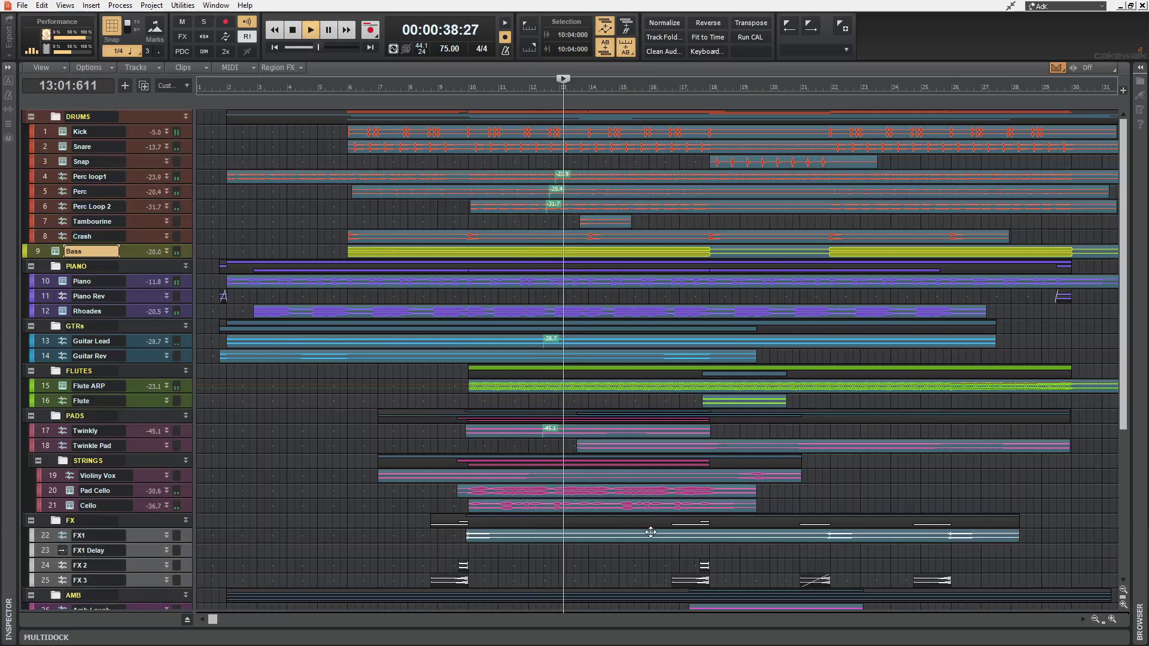
key("space")
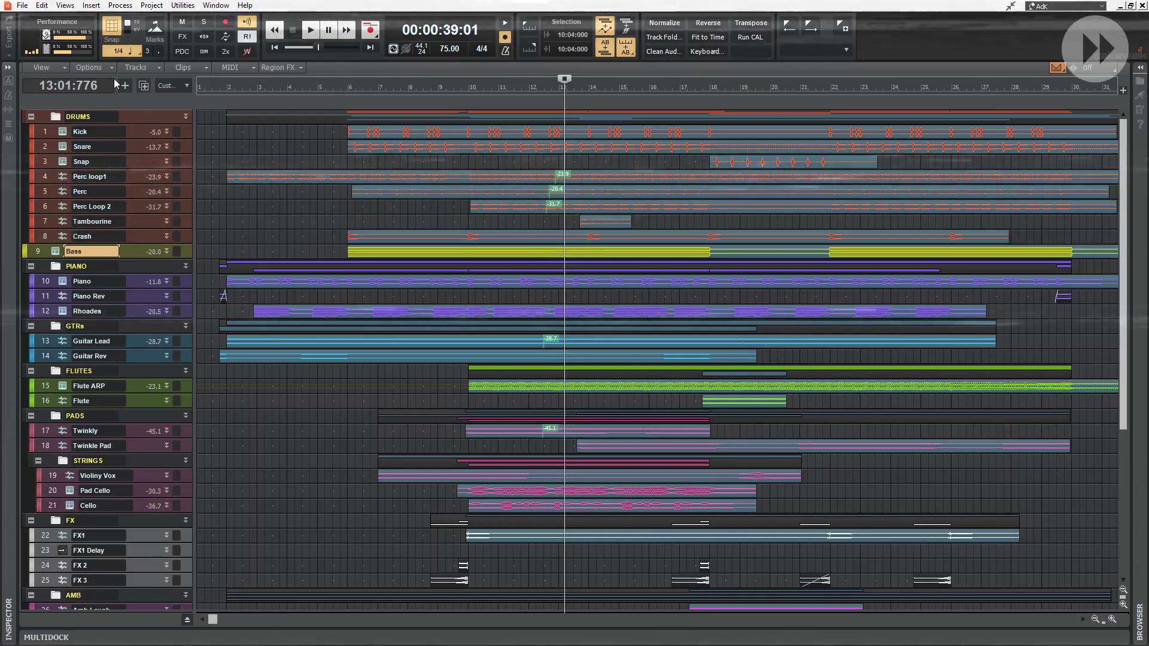
left_click(89, 68)
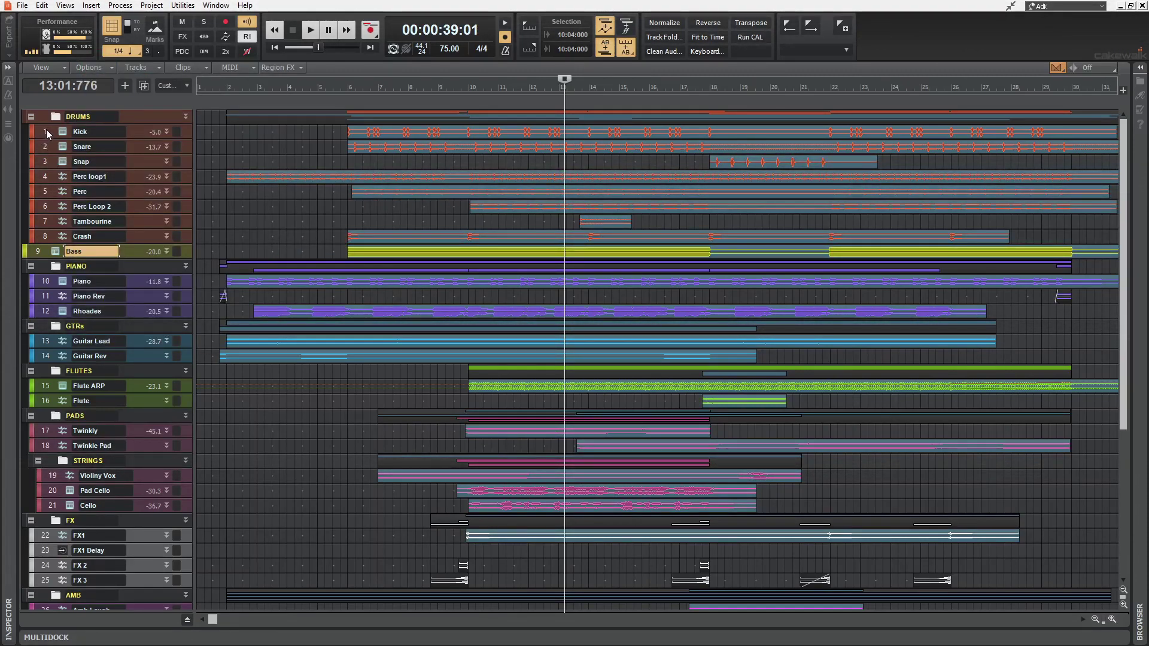
- Select all tracks and turn on Show Peak Marker from the track header menu
right_click(46, 129)
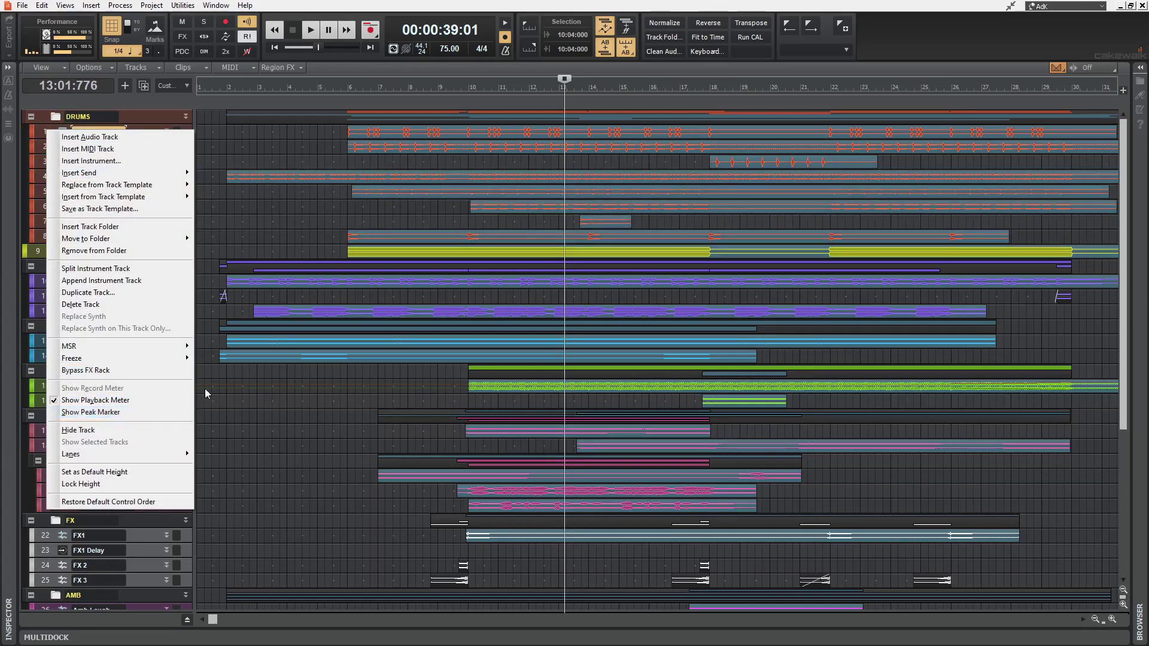
left_click(251, 206)
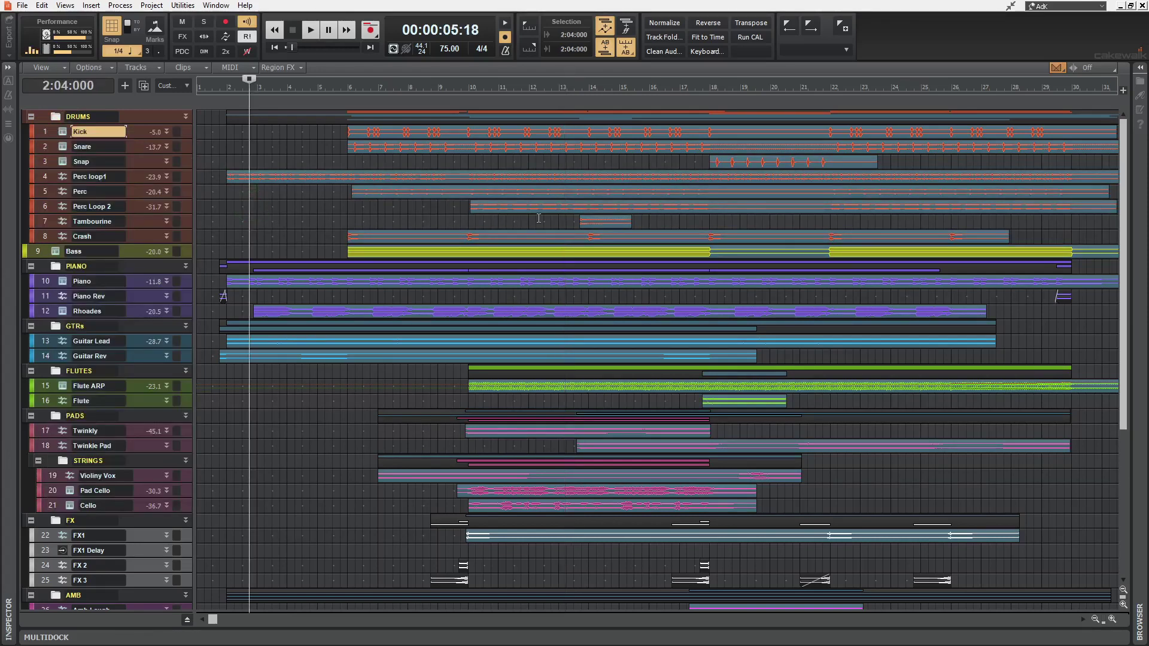
left_click(540, 218)
key("ctrl+a")
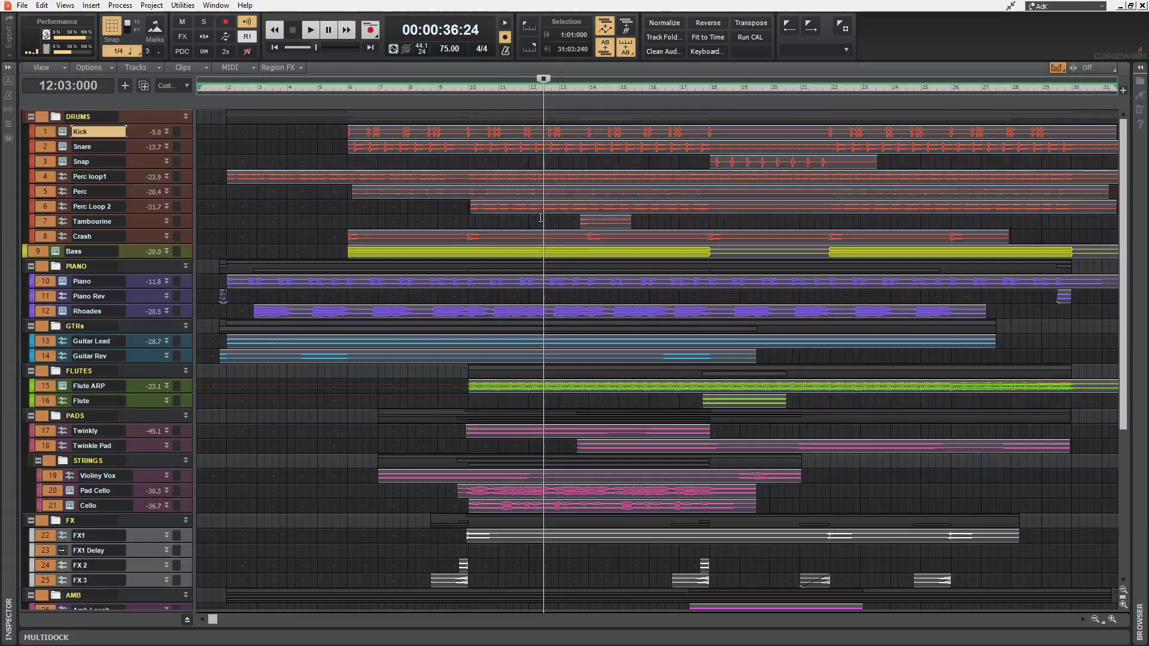
right_click(40, 173)
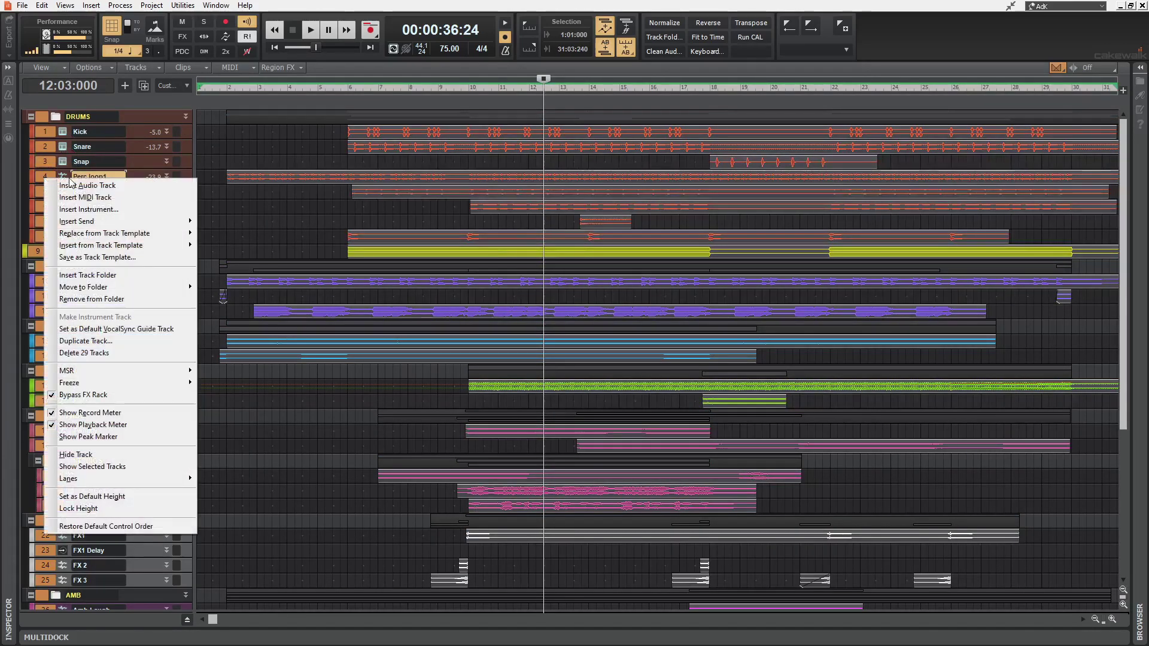
left_click(120, 440)
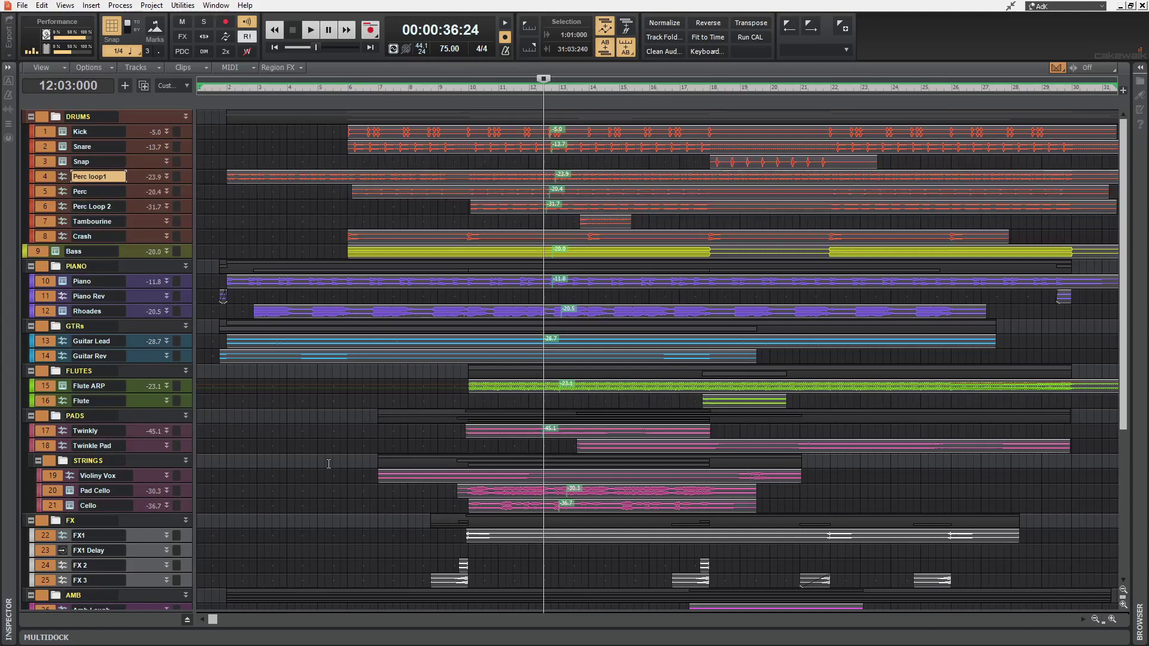
- Play the project to watch peak markers update on every track's clips, then stop
key("space")
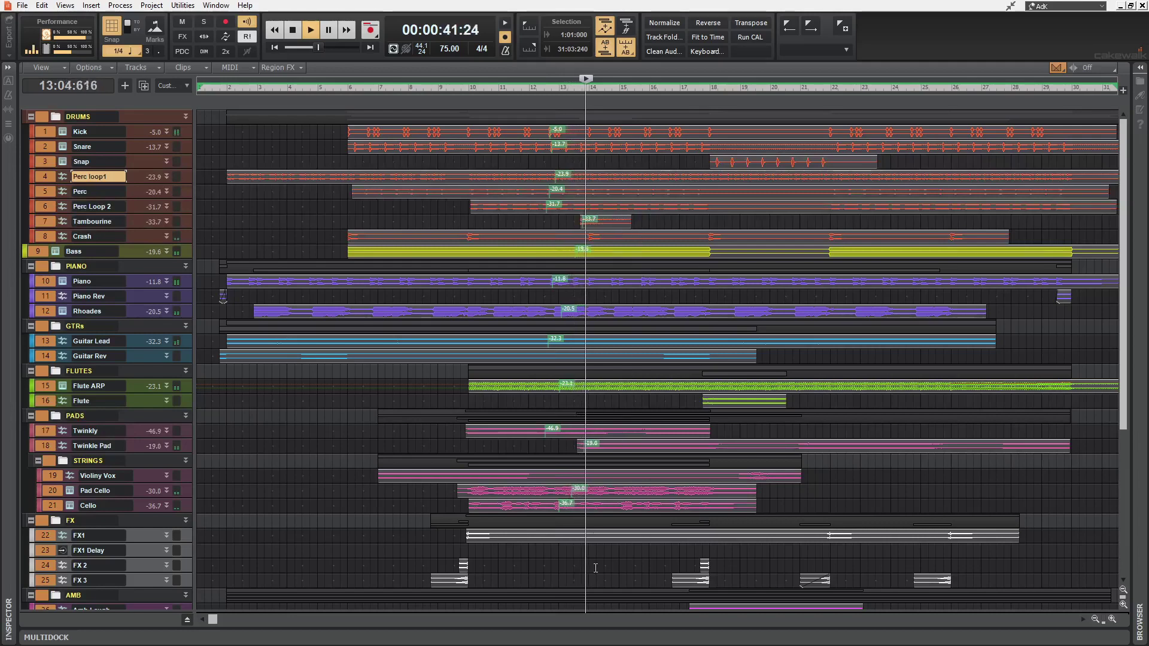
scroll(603, 556, "down", 3)
scroll(602, 555, "down", 3)
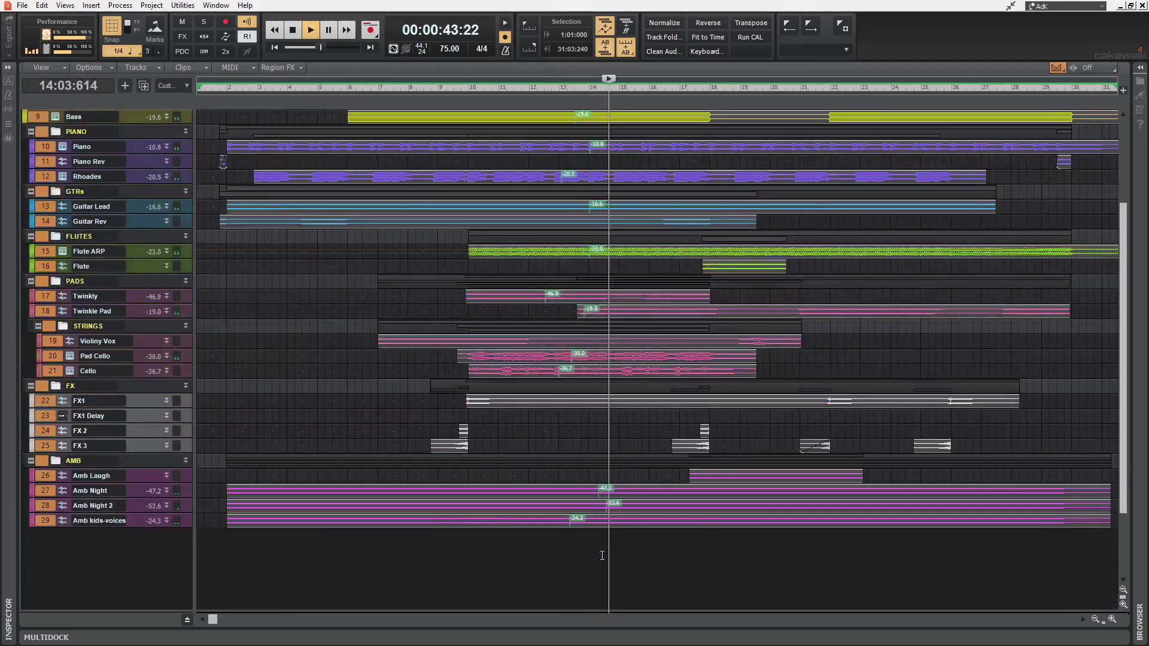
scroll(602, 556, "up", 6)
key("space")
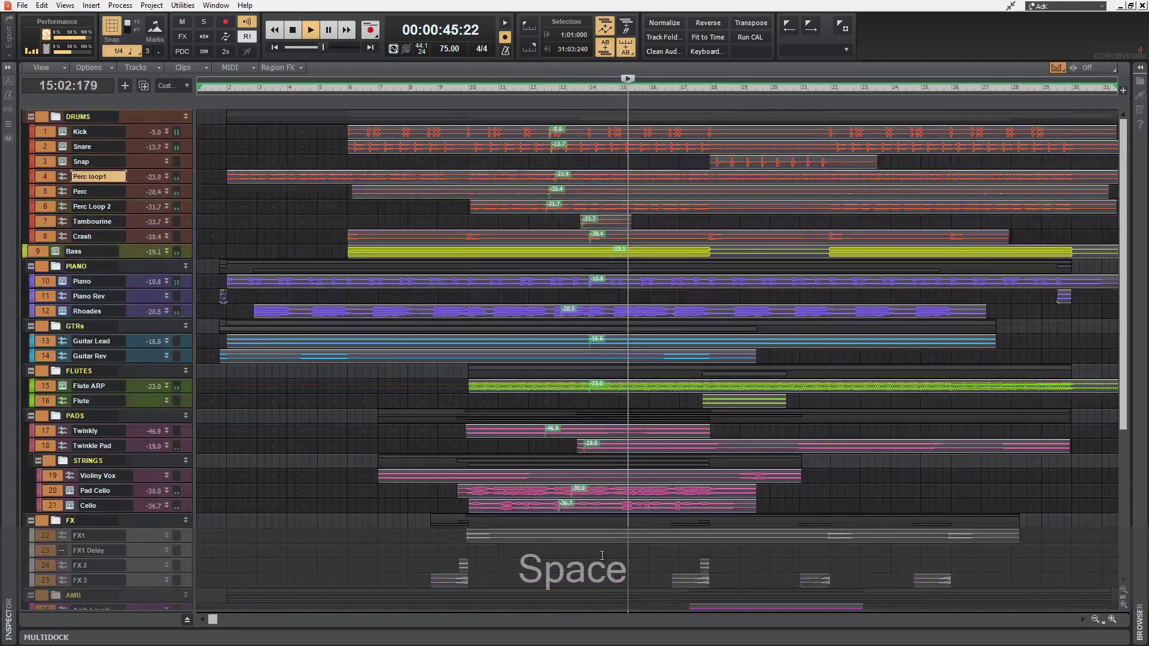
- Move the now time to measure 6 and reopen the menu for all selected tracks
left_click(347, 218)
key("ctrl+a")
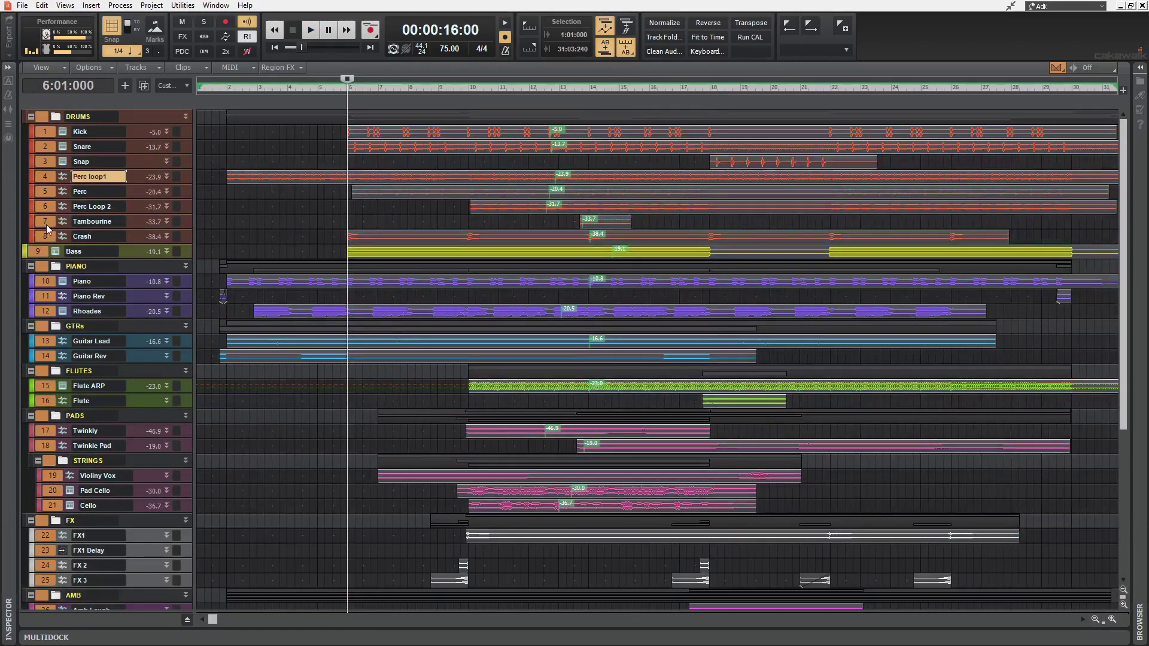
right_click(46, 224)
- Import the stem files as new tracks, select all and apply Remove Silence
left_click(81, 483)
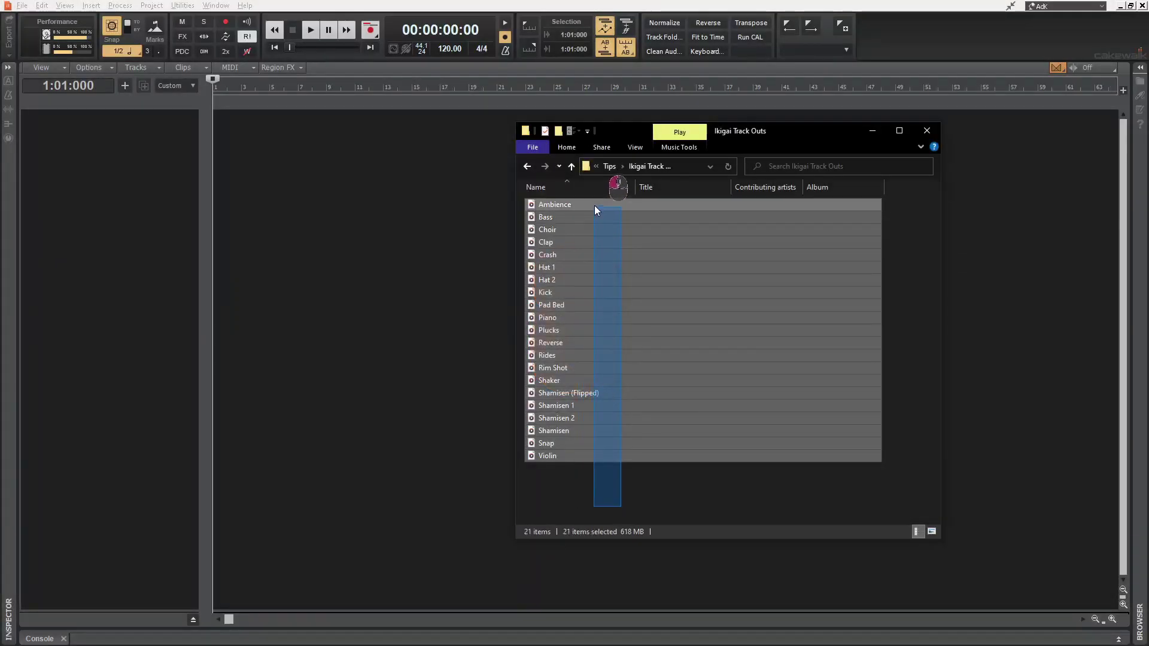
left_click_drag(594, 206, 310, 217)
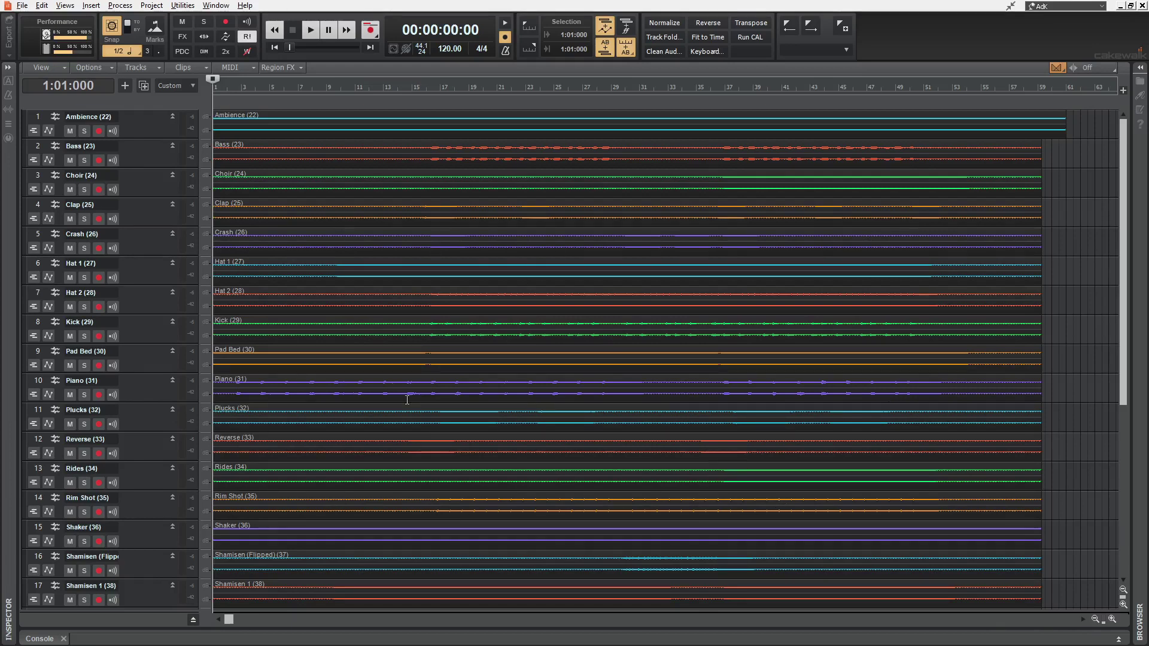
key("ctrl+a")
left_click(120, 5)
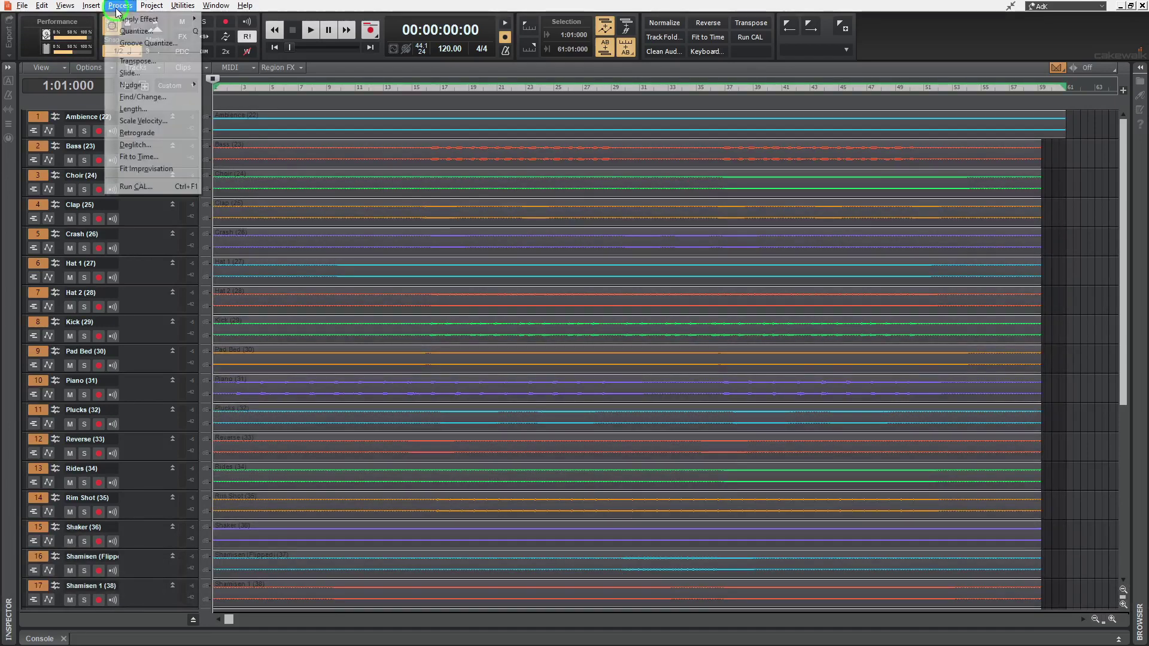
mouse_move(183, 25)
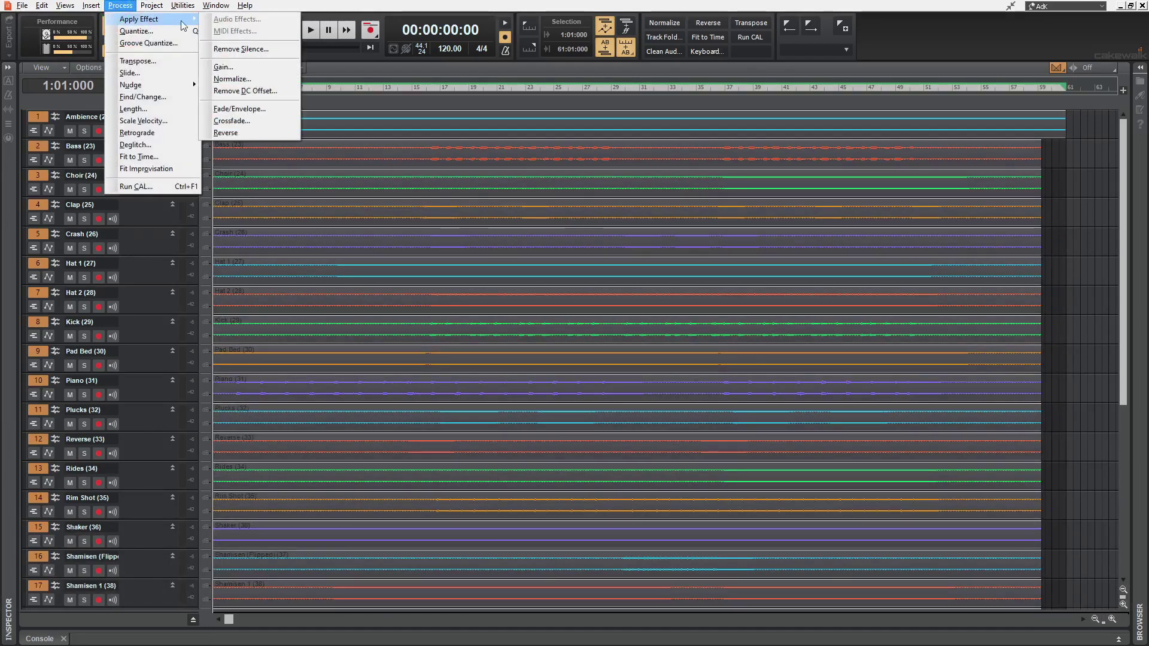
left_click(278, 48)
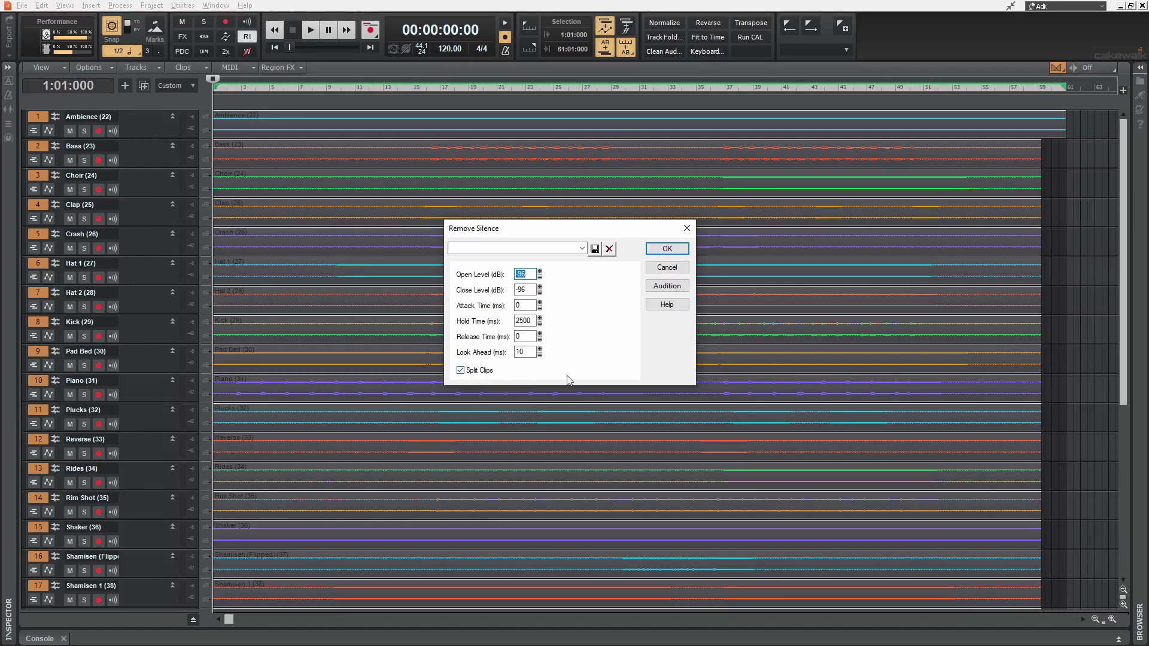
left_click(666, 249)
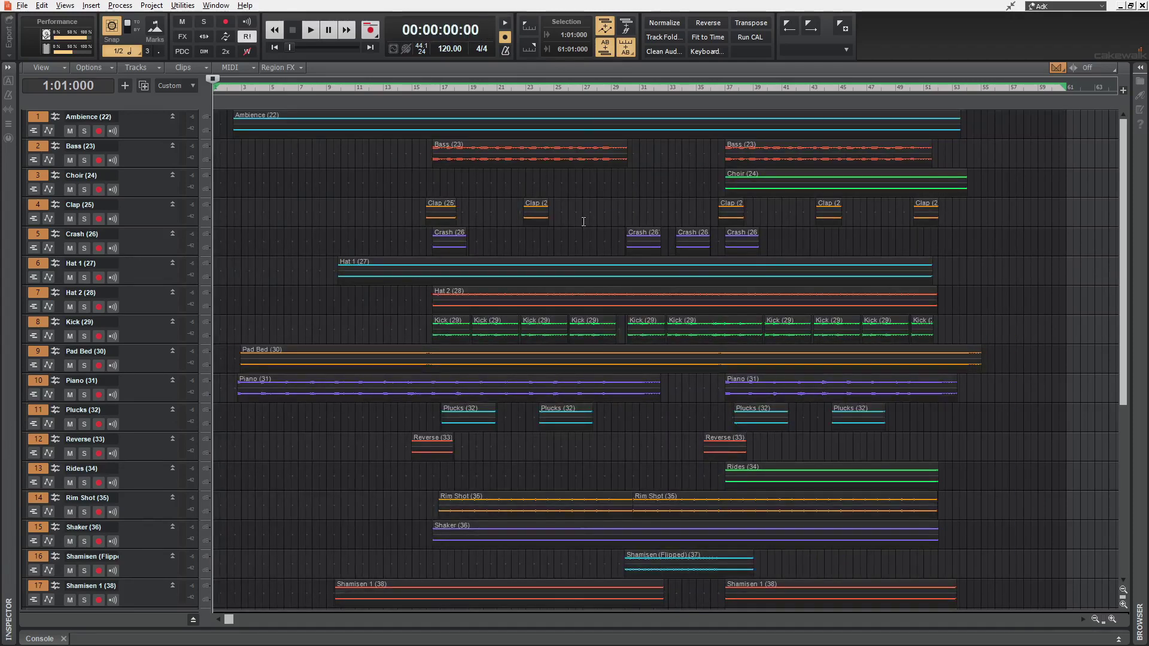
- Move the now time to measure 27 to inspect the split clips
left_click(584, 222)
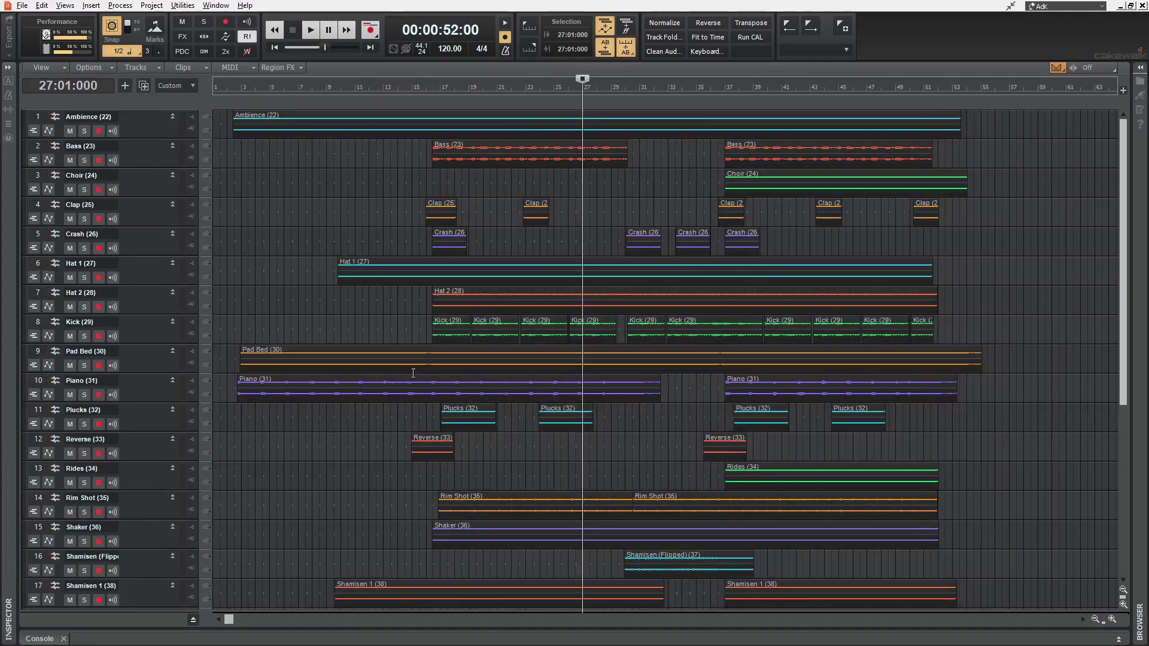
scroll(671, 407, "down", 3)
scroll(670, 407, "up", 2)
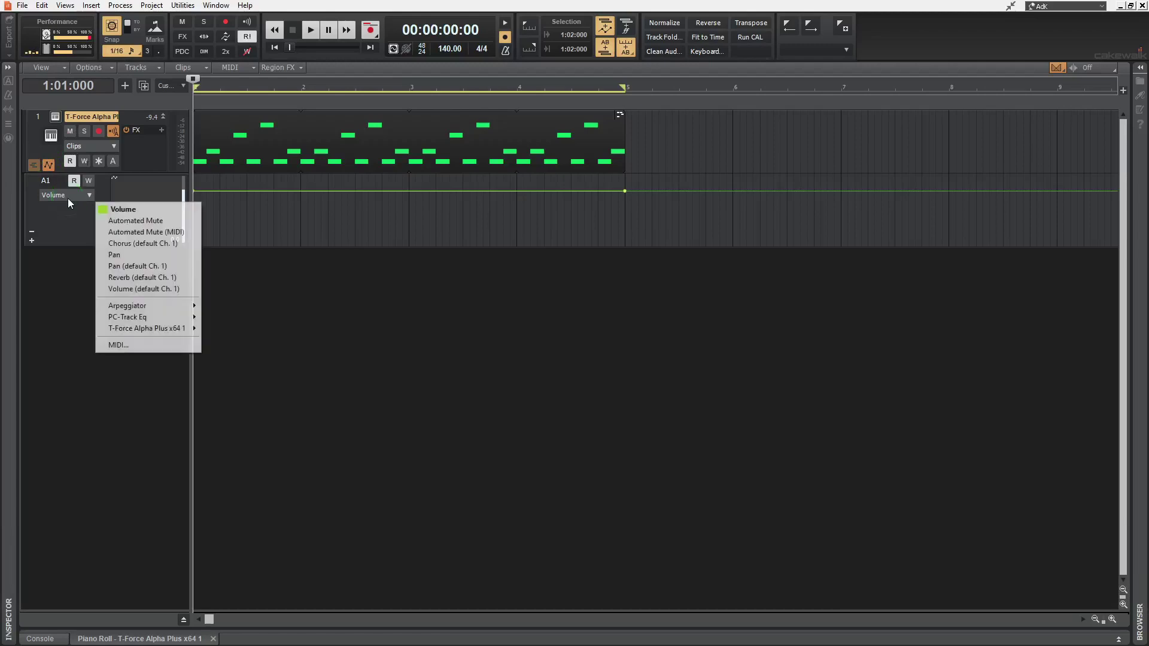
- Open the T-Force Alpha Plus Choose Parameter list from the automation lane menu
mouse_move(158, 330)
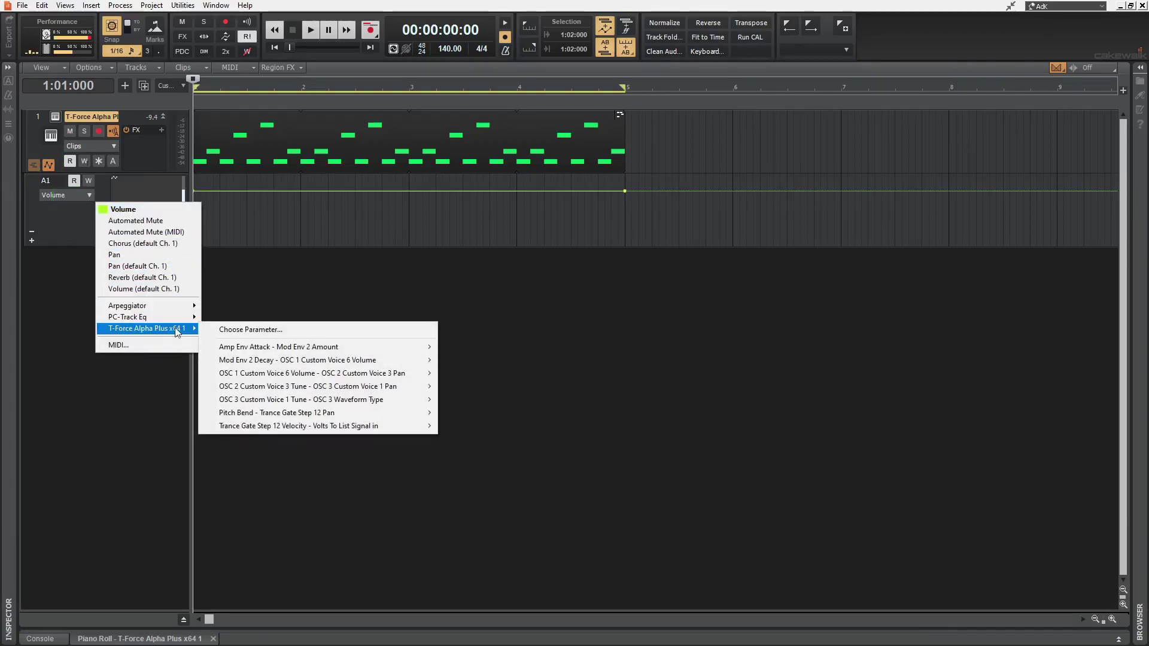
mouse_move(358, 376)
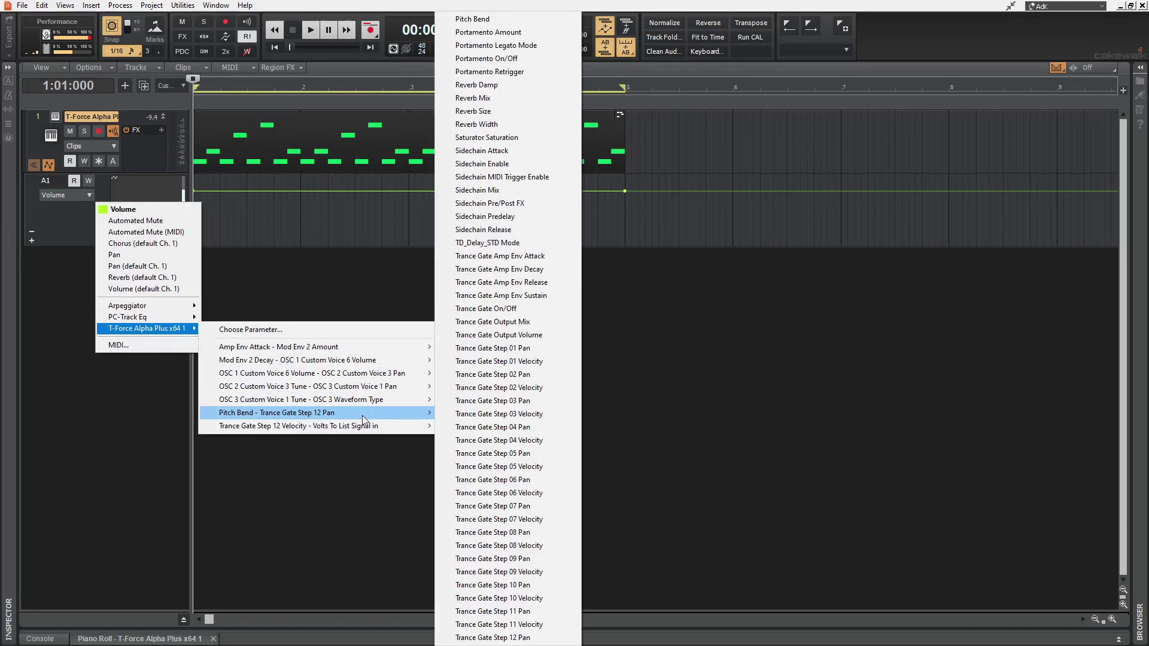
left_click(323, 331)
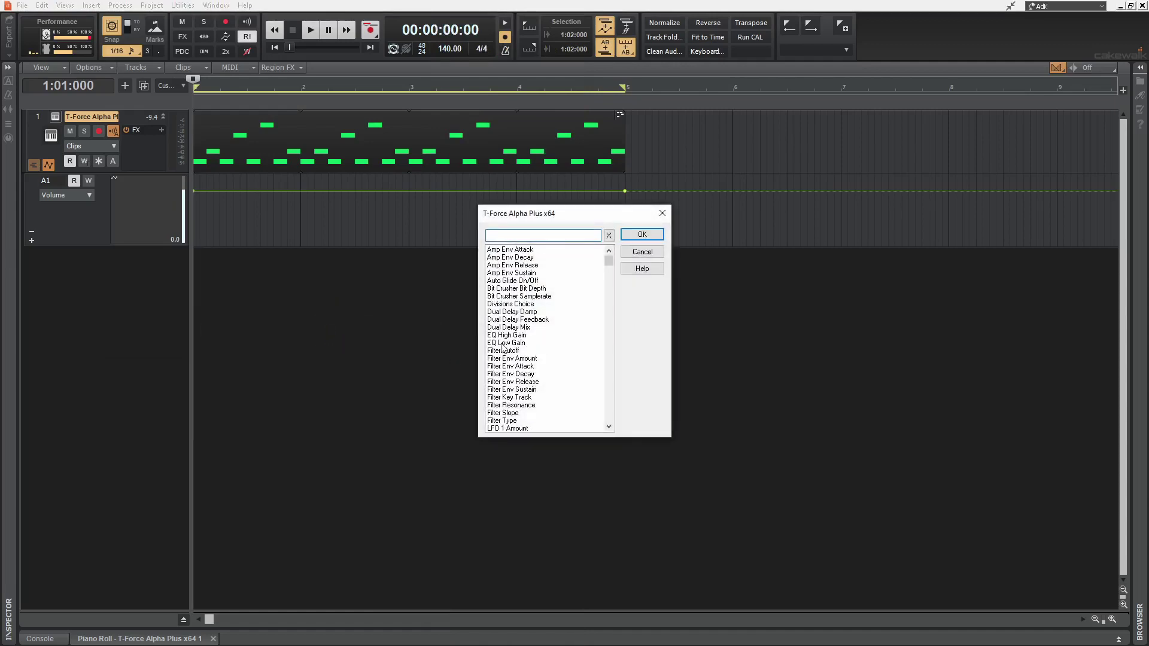
- Pick the filter parameter, open the synth's interface and arm it for automation writing
type("filter")
left_click(641, 236)
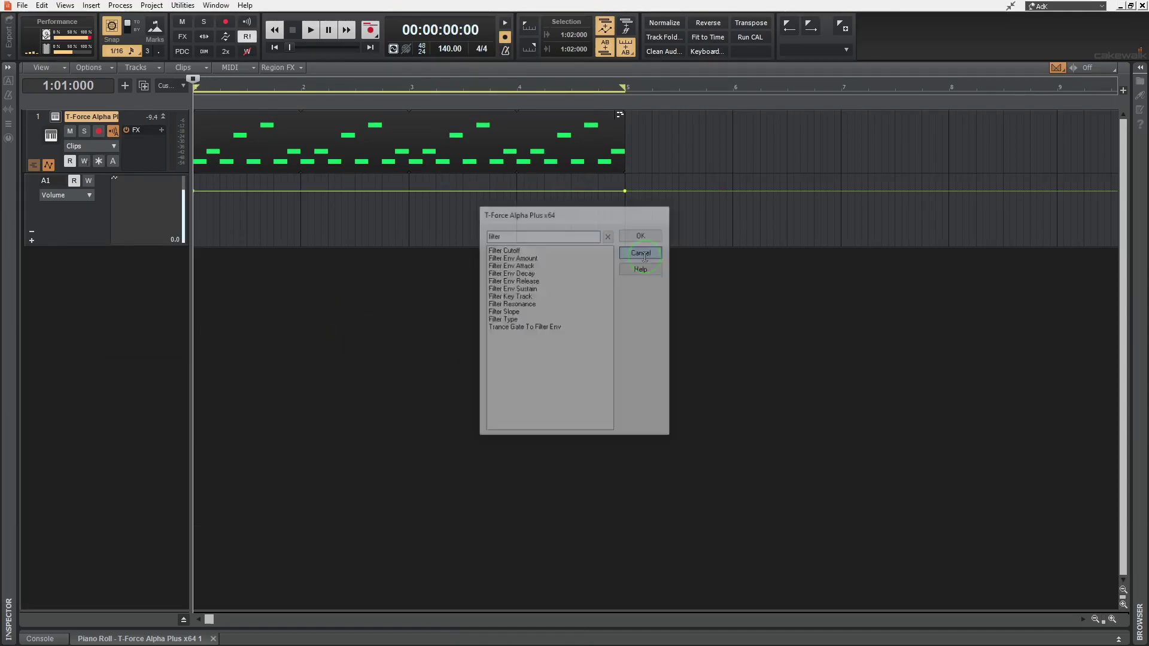
left_click(56, 117)
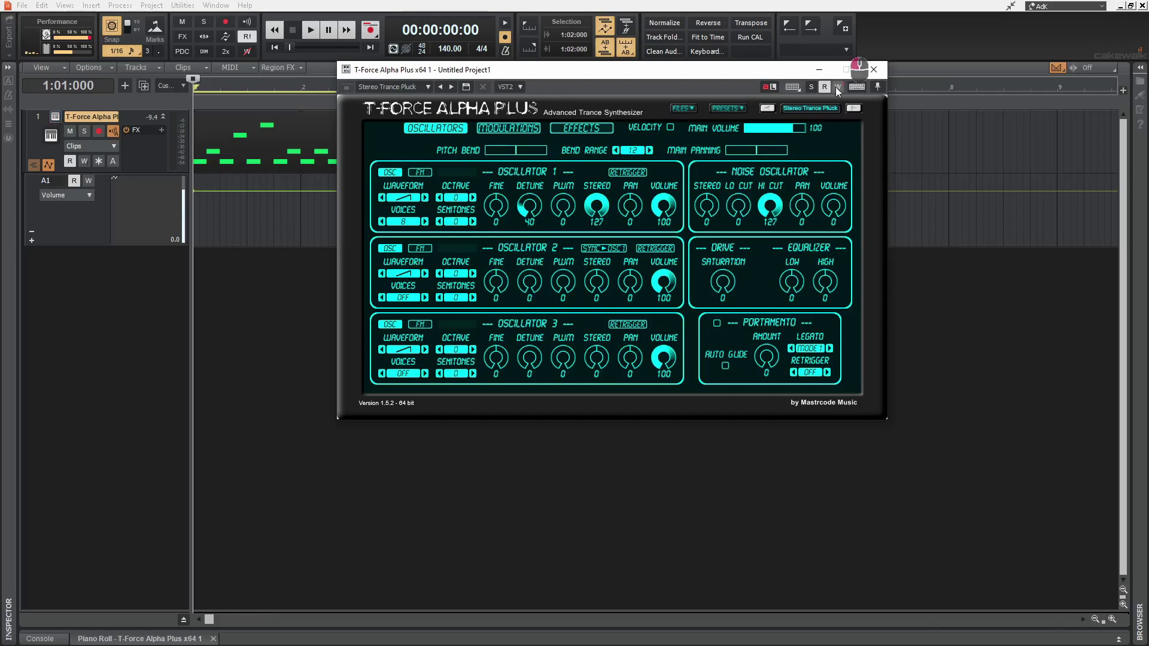
left_click(837, 88)
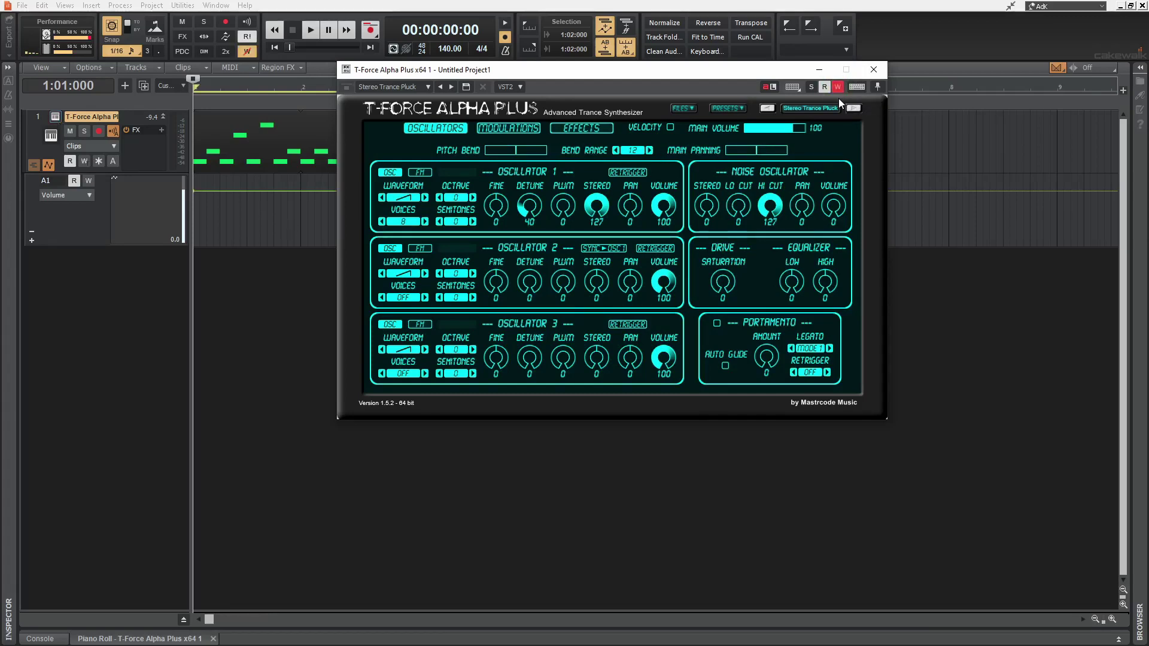
- Record Filter Cutoff rising from 23 to 51, then raise a node near measure 3 to 55%
left_click(525, 128)
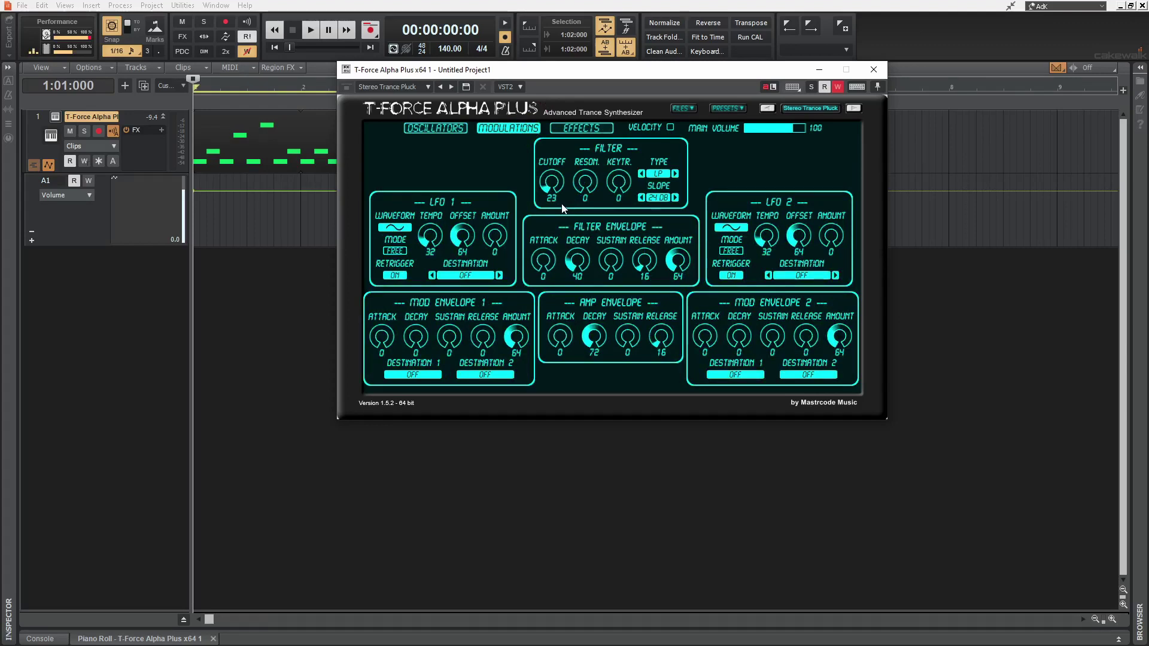
key("space")
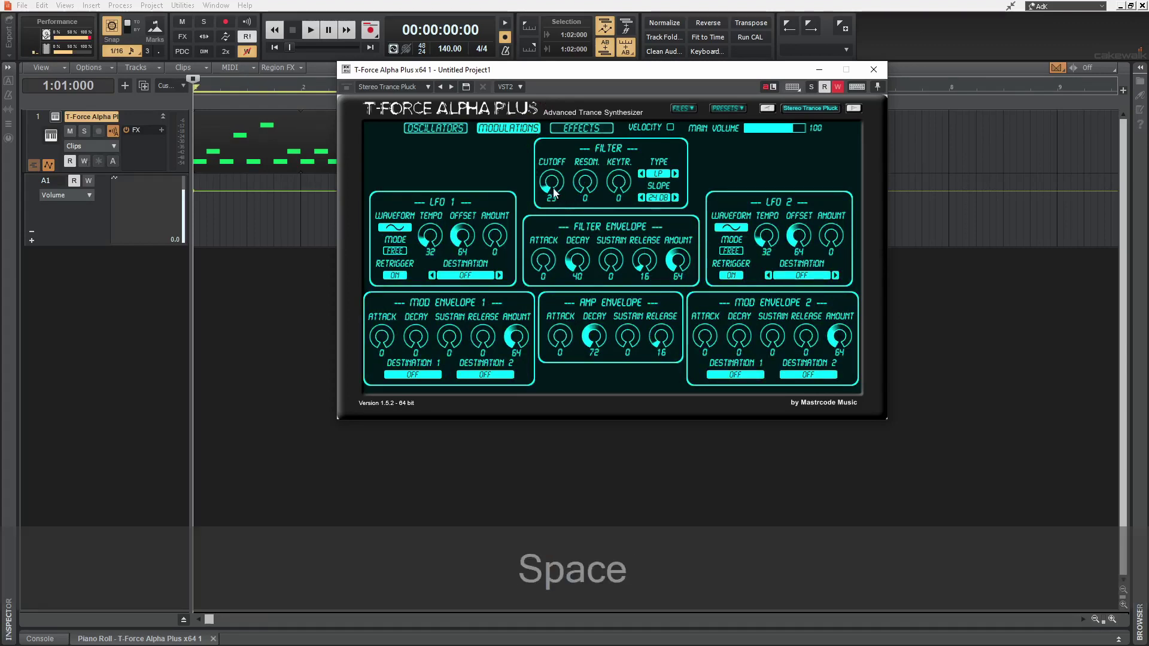
left_click_drag(552, 180, 582, 202)
key("space")
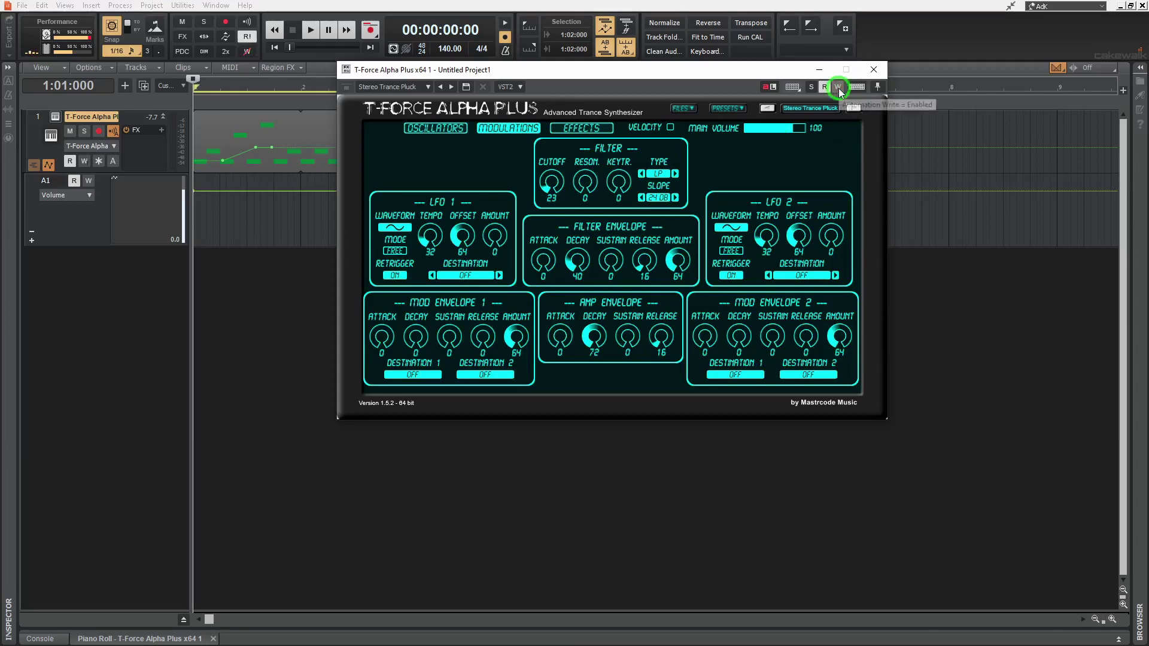
left_click_drag(555, 70, 796, 194)
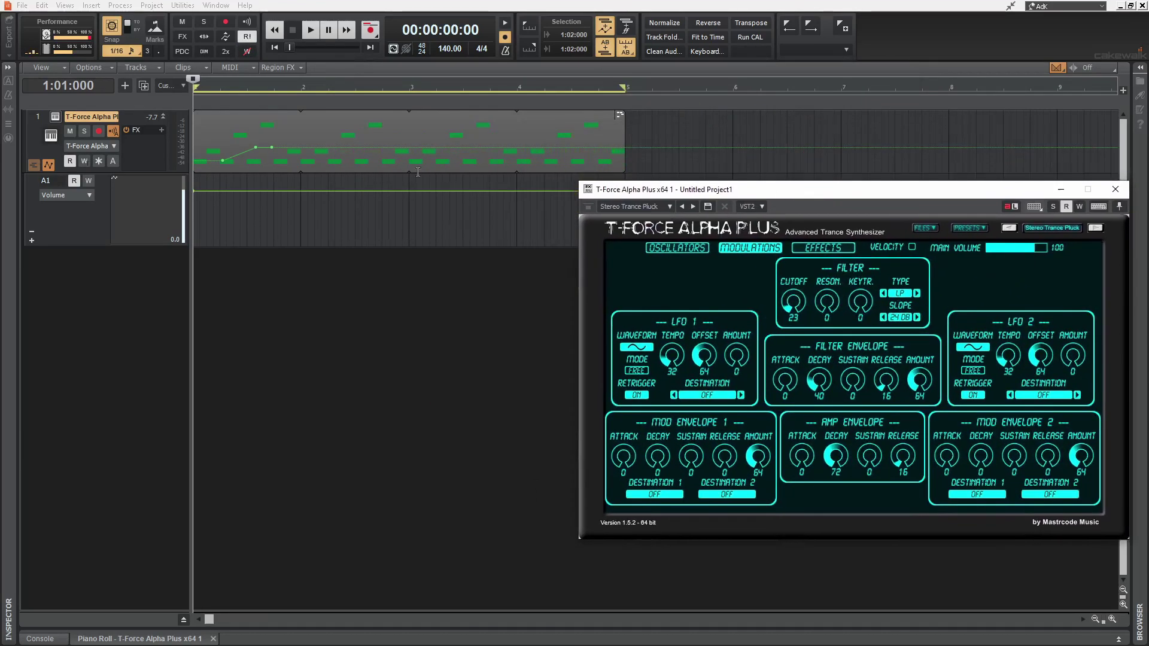
left_click_drag(272, 148, 409, 144)
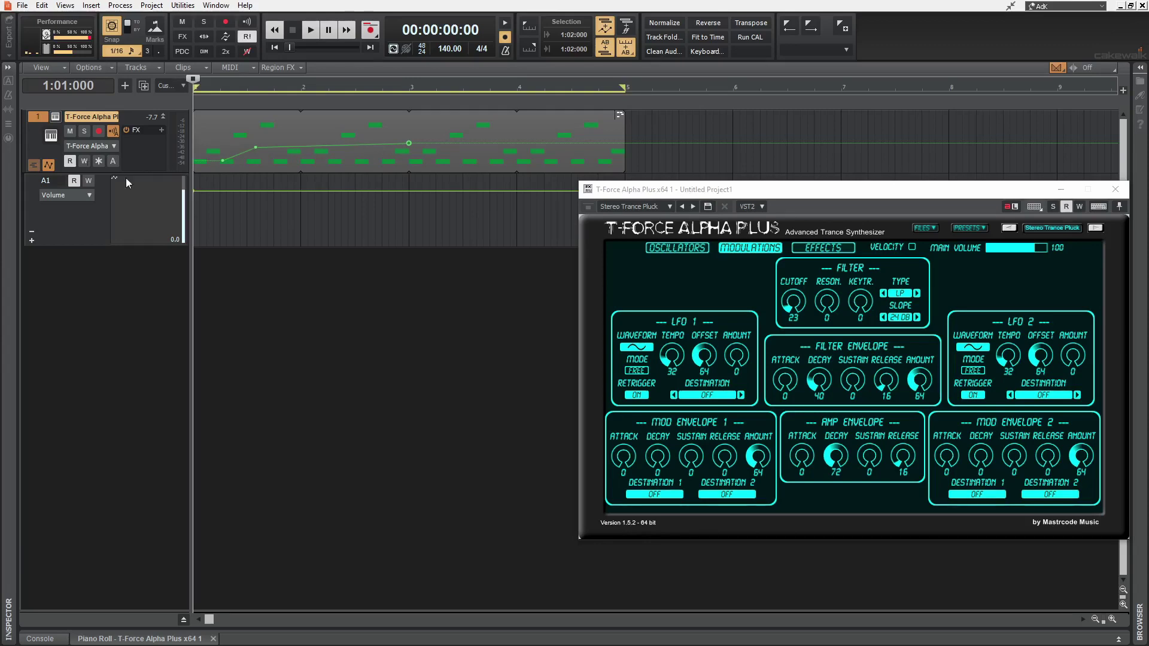
- Add a Pan automation lane below Volume, then delete the Pan lane
left_click(32, 240)
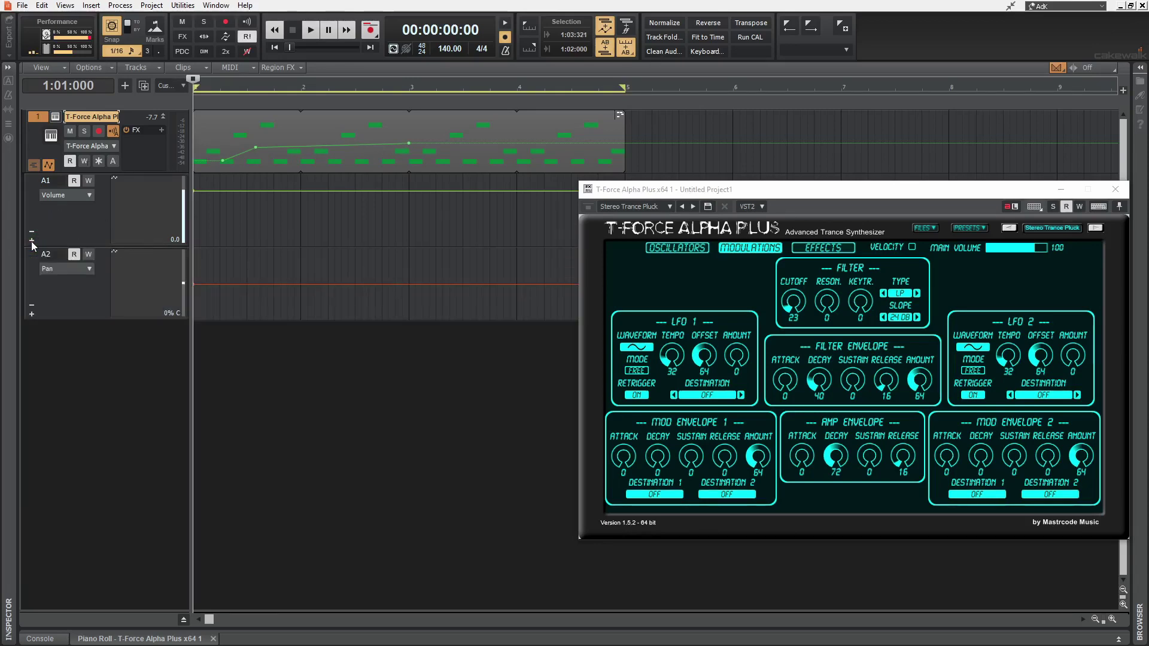
right_click(400, 282)
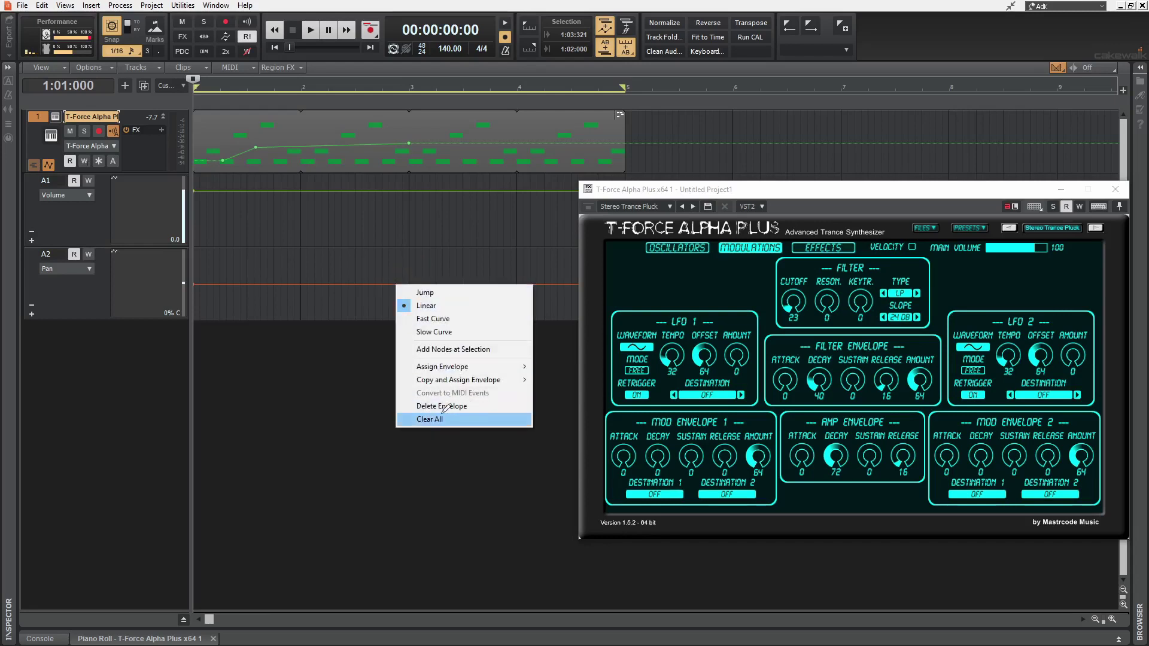
left_click(407, 413)
- Switch the track view to Clips and add another automation lane for Filter Cutoff
left_click(100, 146)
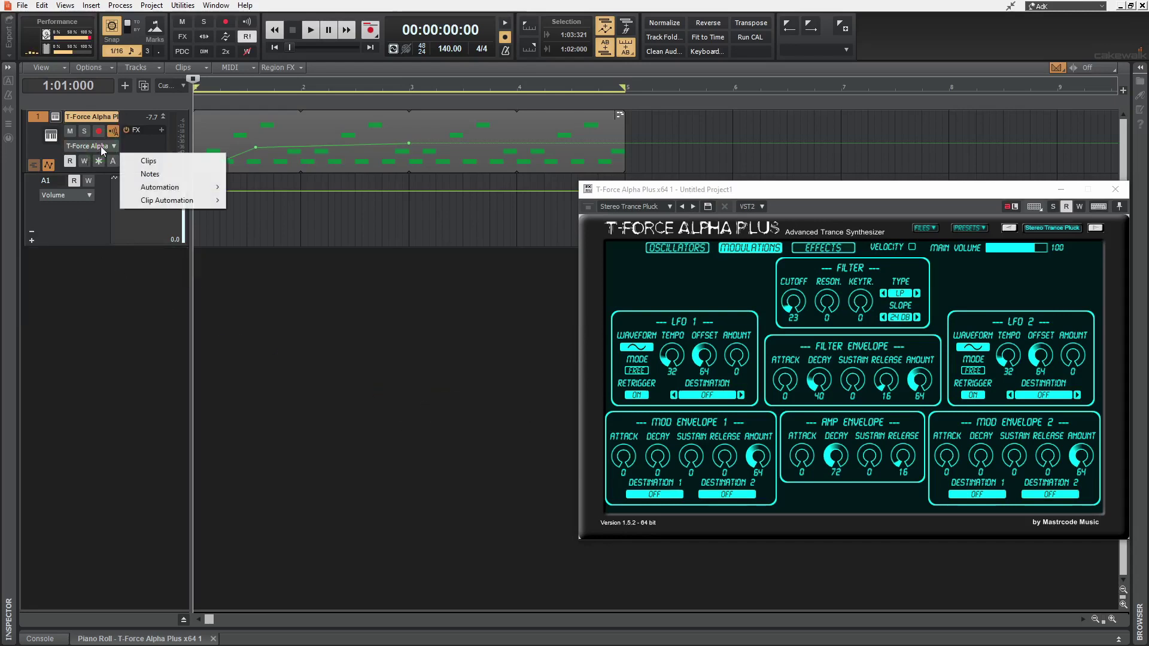
left_click(170, 164)
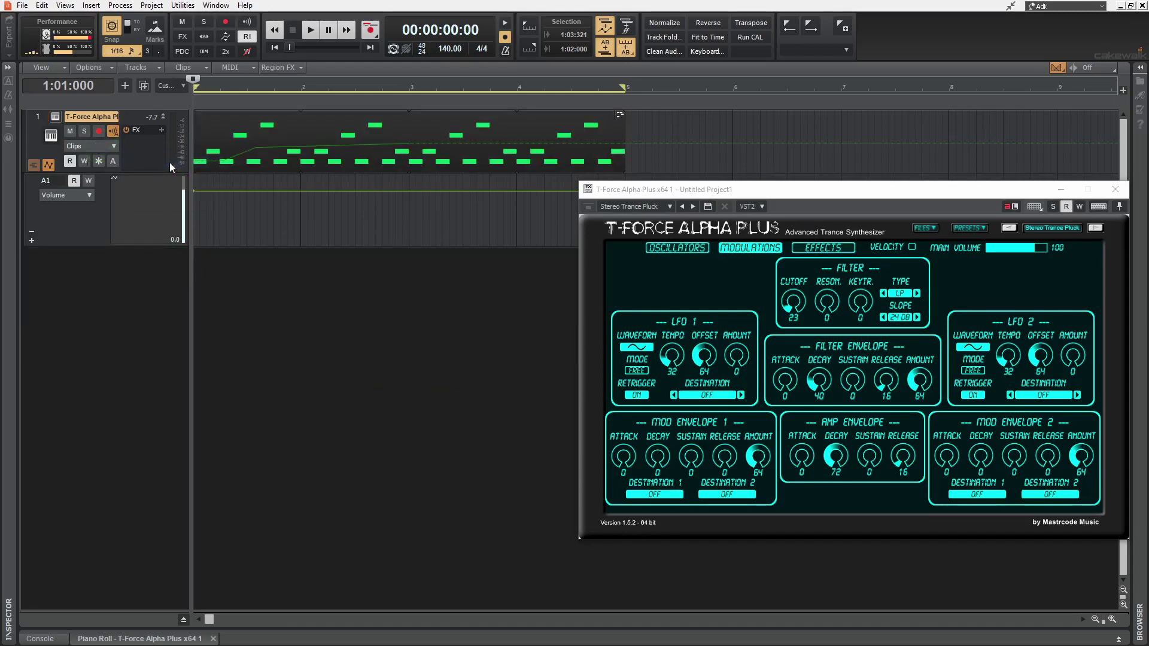
left_click(31, 240)
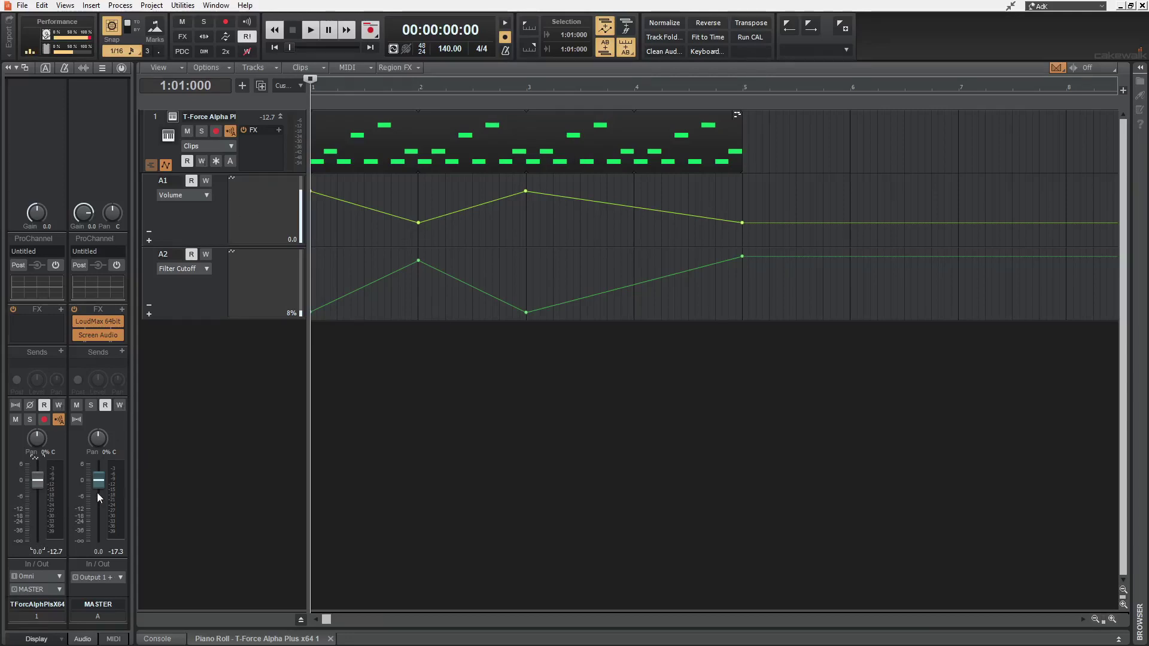
- Play the project to hear the automation and pull the track volume down slightly
scroll(54, 460, "down", 8)
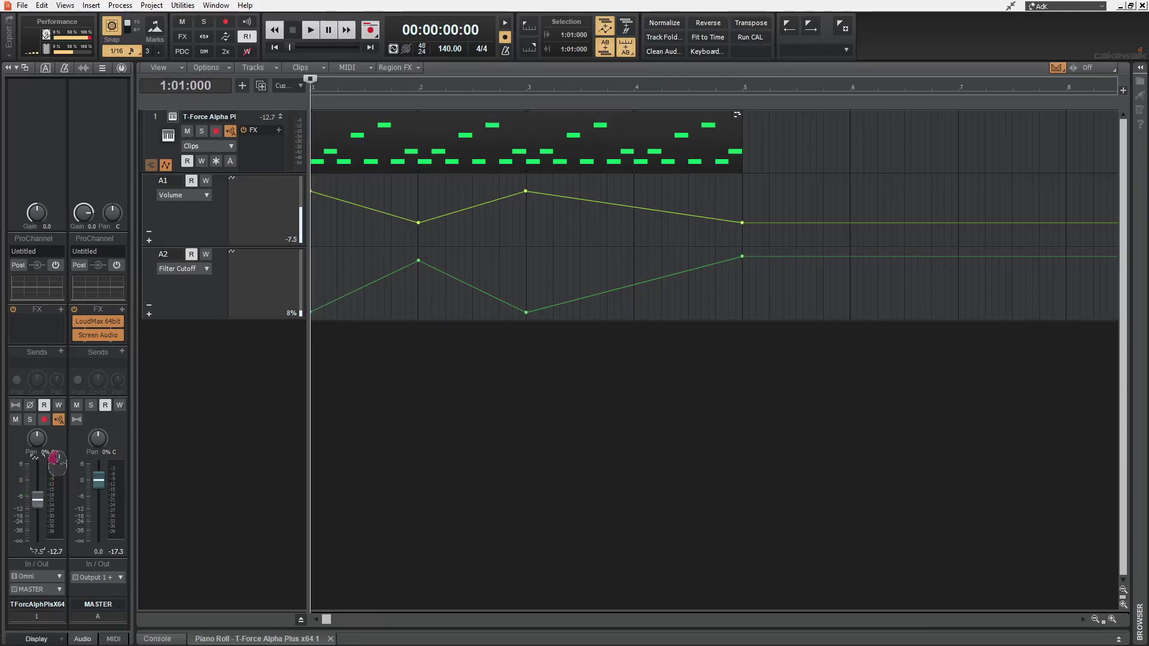
key("space")
key("space")
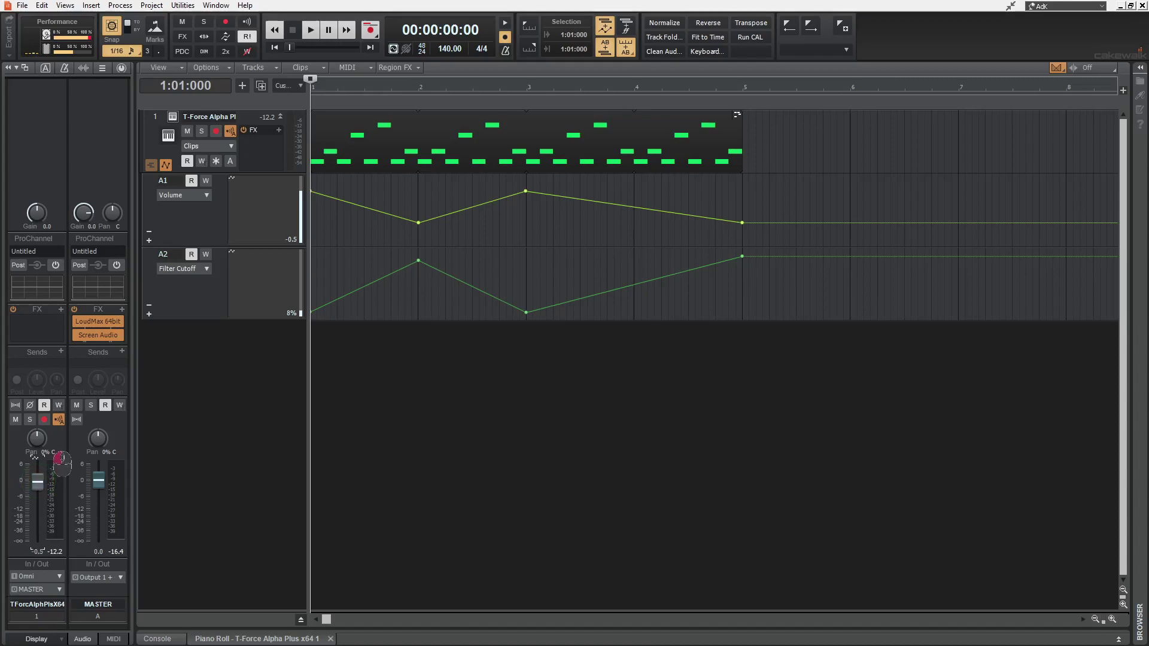
left_click_drag(38, 481, 38, 487)
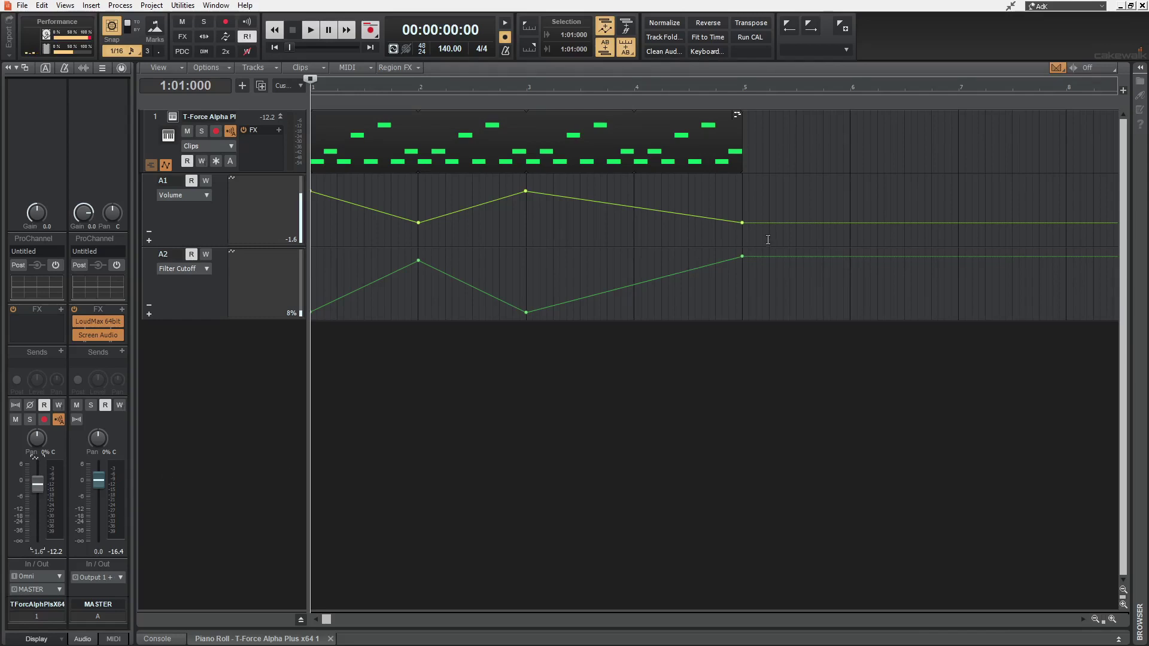
- Select all Volume envelope nodes, lower them together, and bring up the envelope's options
left_click_drag(761, 239, 304, 167)
left_click_drag(418, 223, 419, 227)
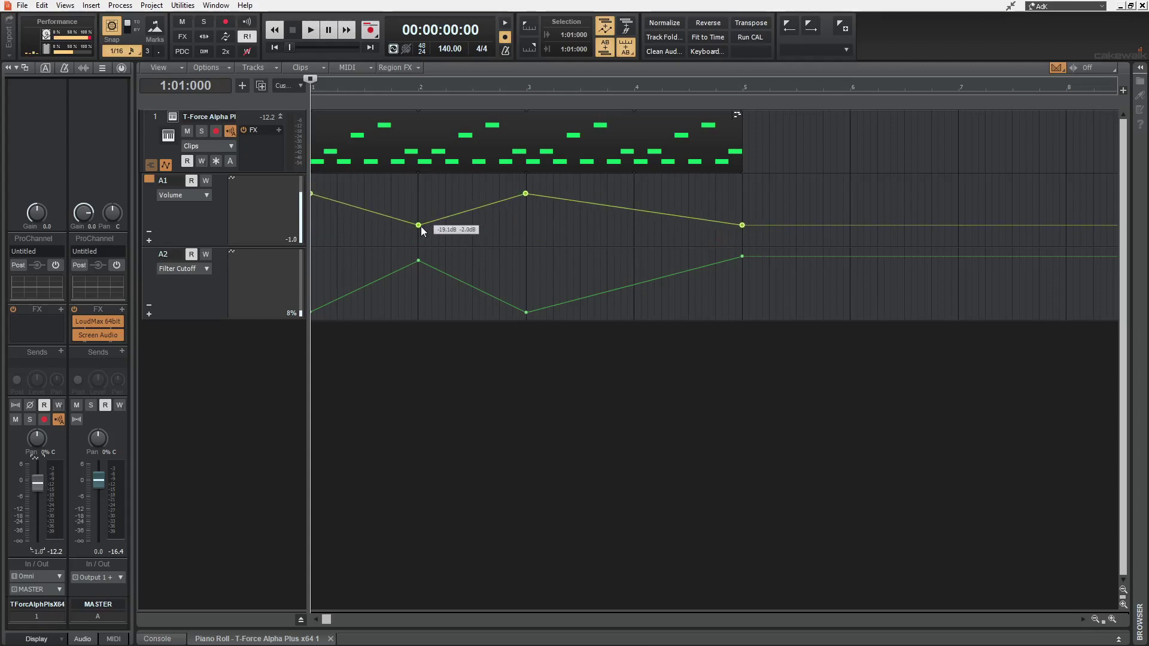
right_click(455, 212)
- Delete the Volume envelope and insert kHs Gain in the track's FX rack, adjusting its level
left_click(525, 333)
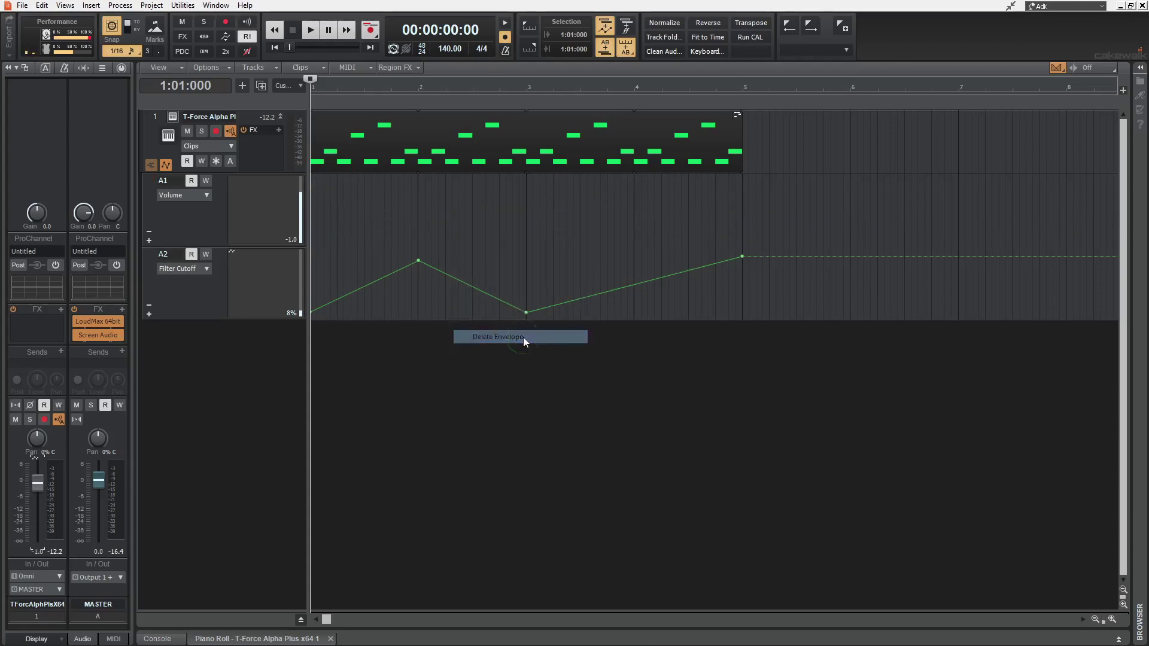
right_click(60, 309)
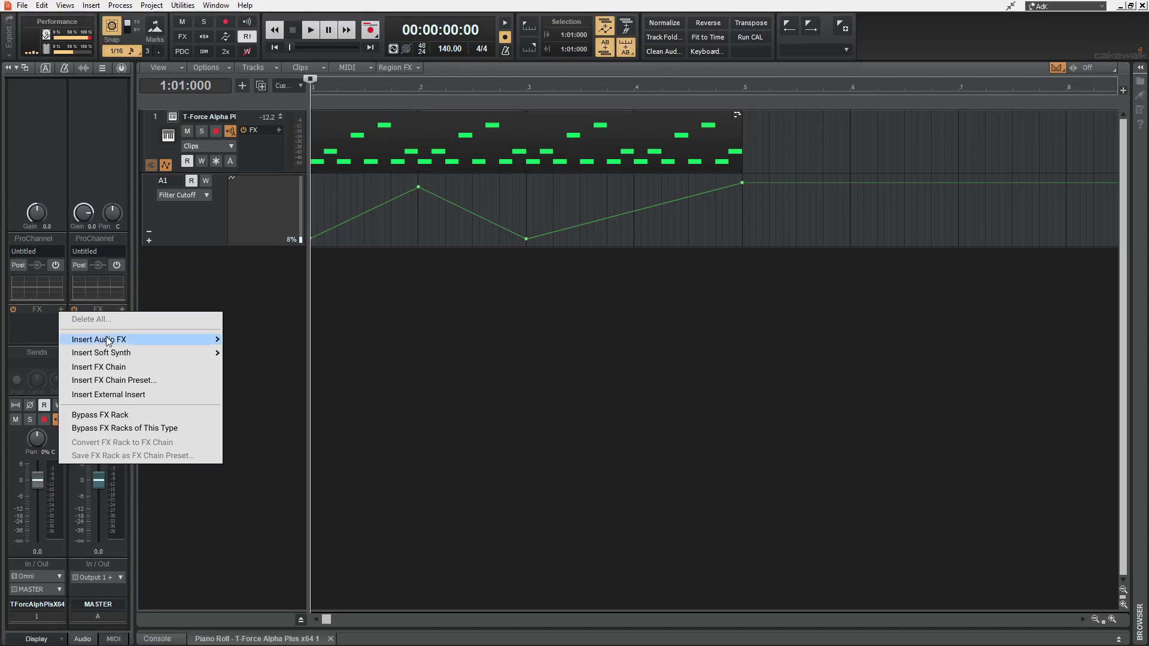
mouse_move(118, 342)
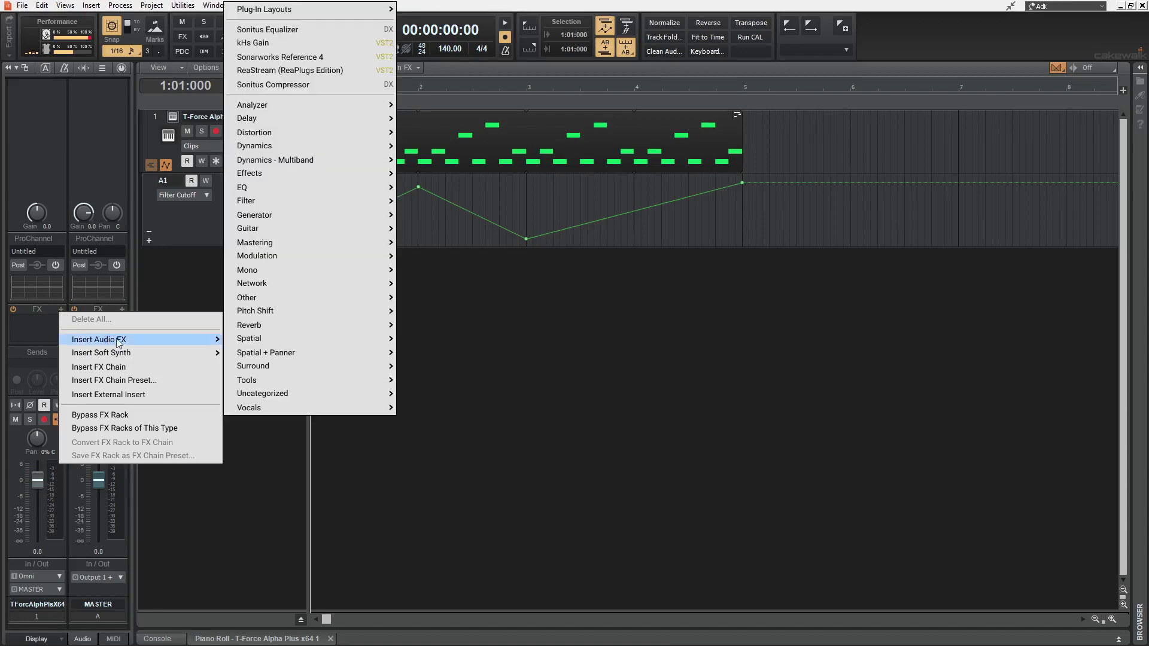
left_click(299, 43)
mouse_move(678, 405)
left_mouse_down()
mouse_move(854, 364)
mouse_move(679, 413)
left_mouse_up()
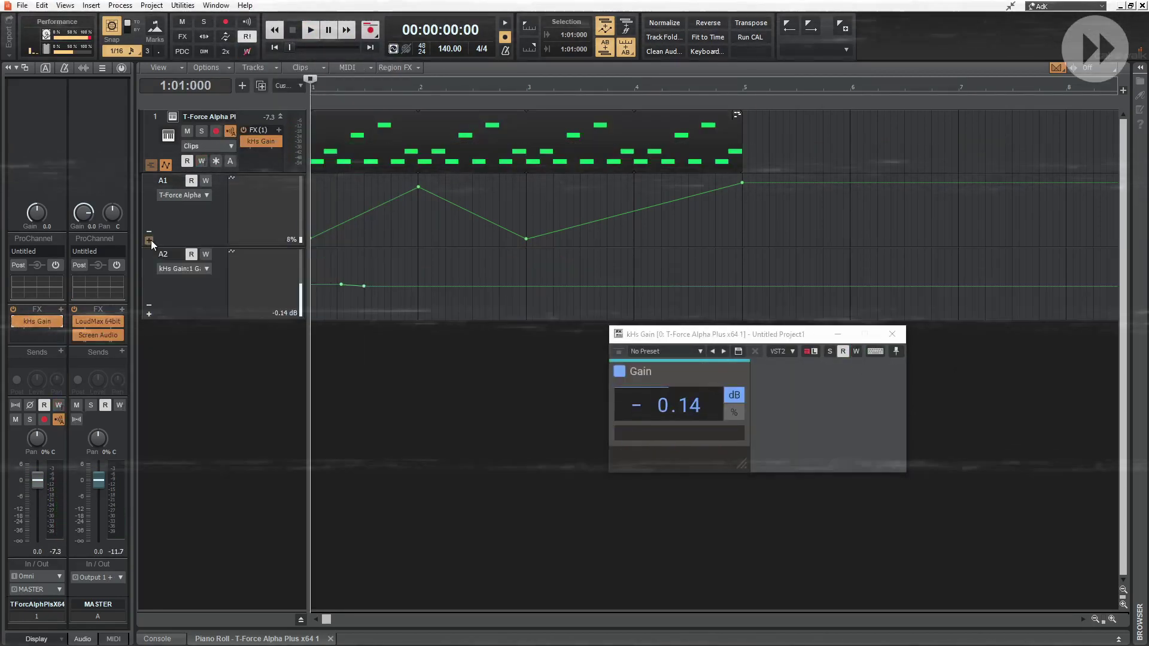
- Add kHs Gain envelope nodes, including ones at bars 3 and 5
left_click(419, 299)
left_click(527, 283)
left_click(742, 295)
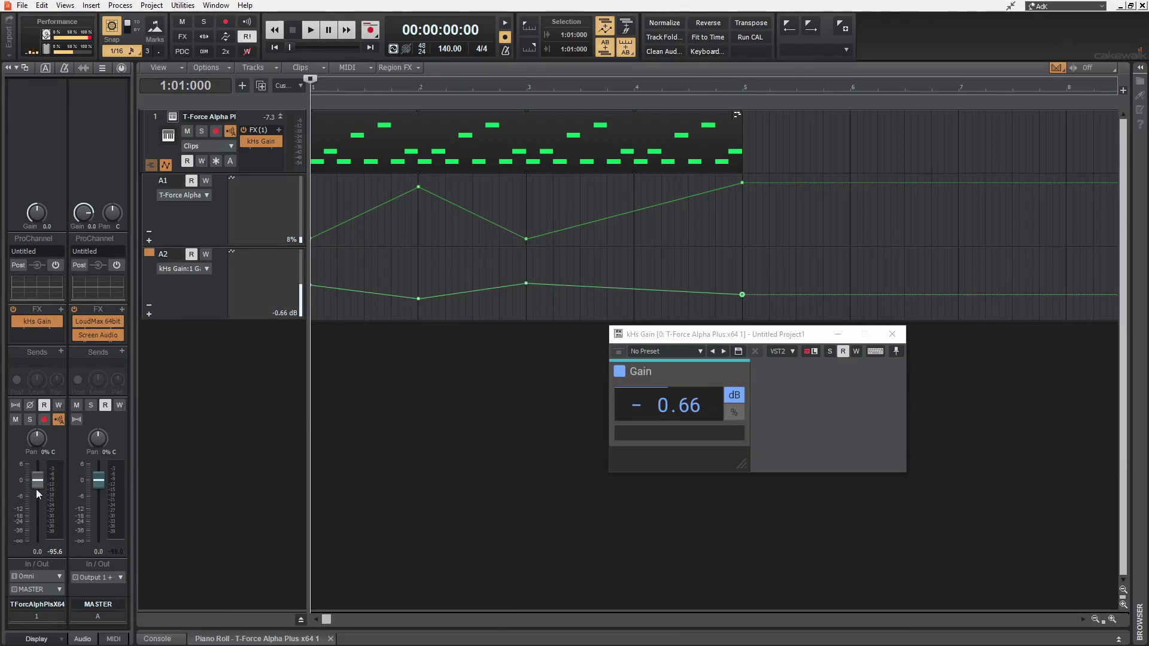
- Play the gain automation, pull the track volume down, then reset it to 0 dB
key("space")
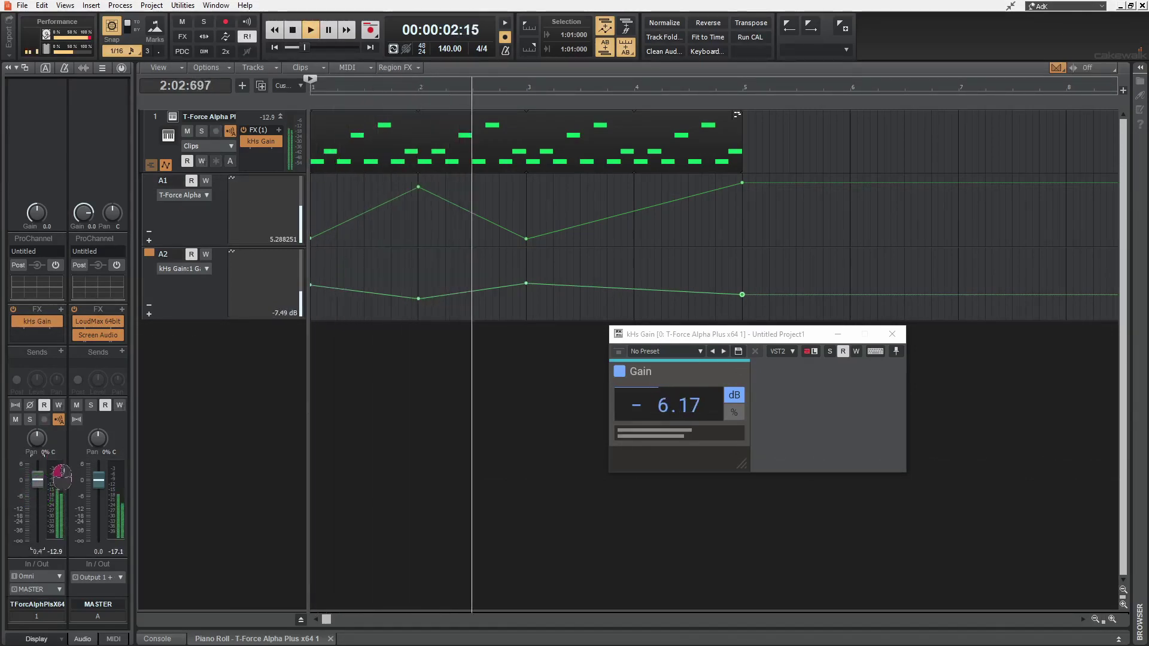
left_click_drag(60, 474, 60, 506)
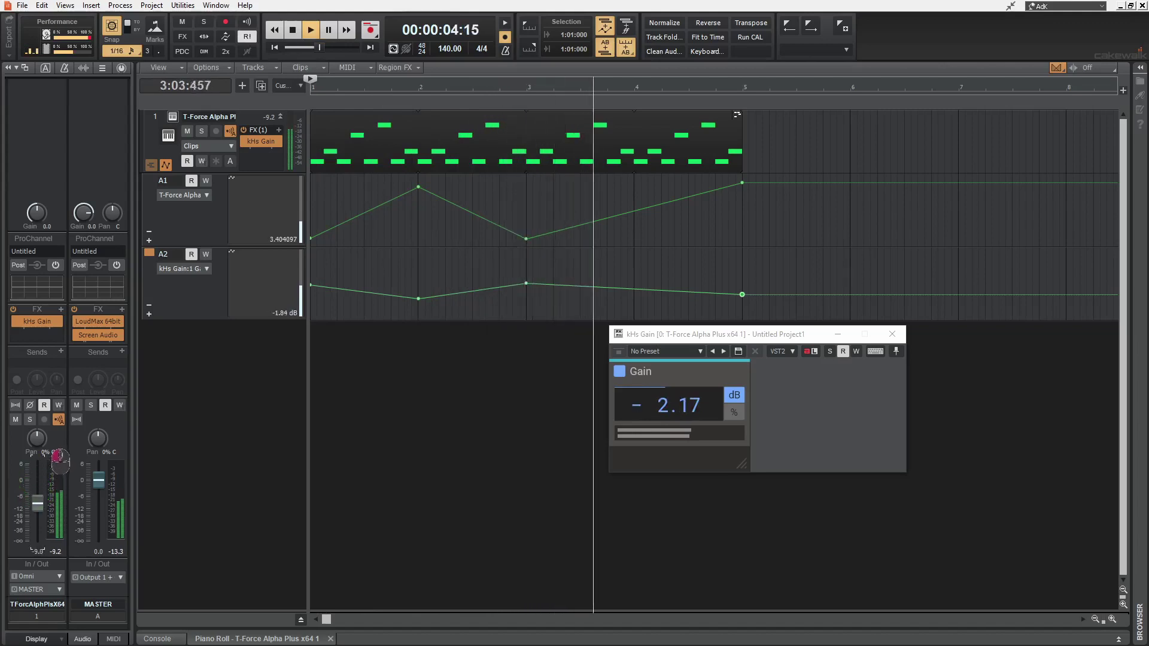
key("space")
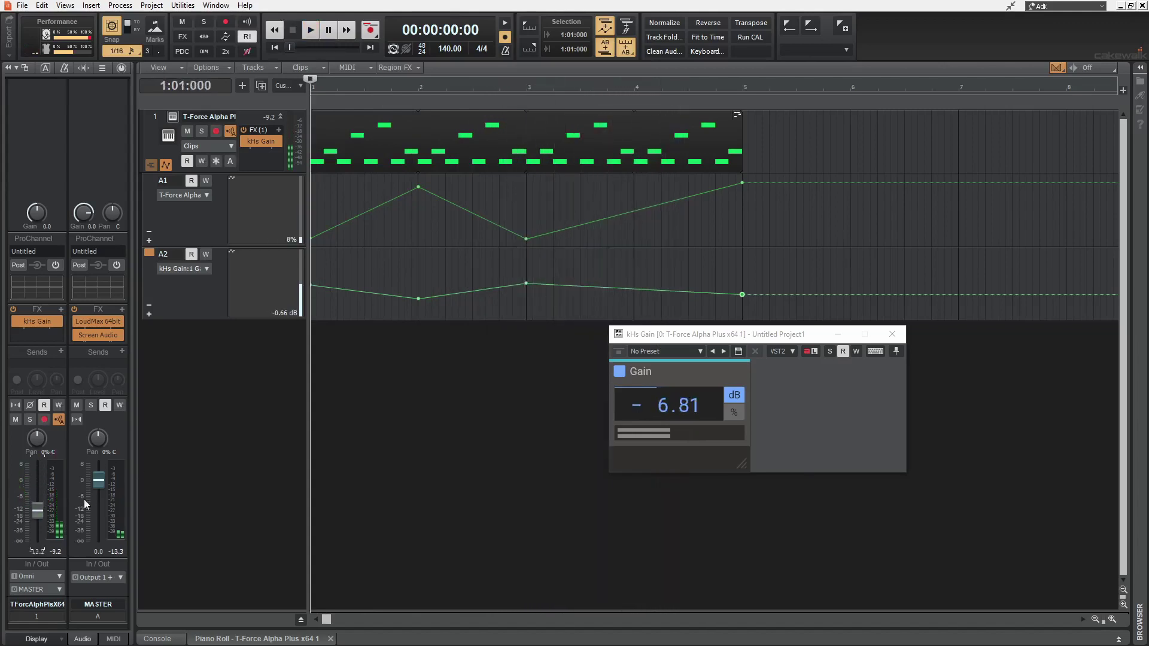
double_click(38, 511)
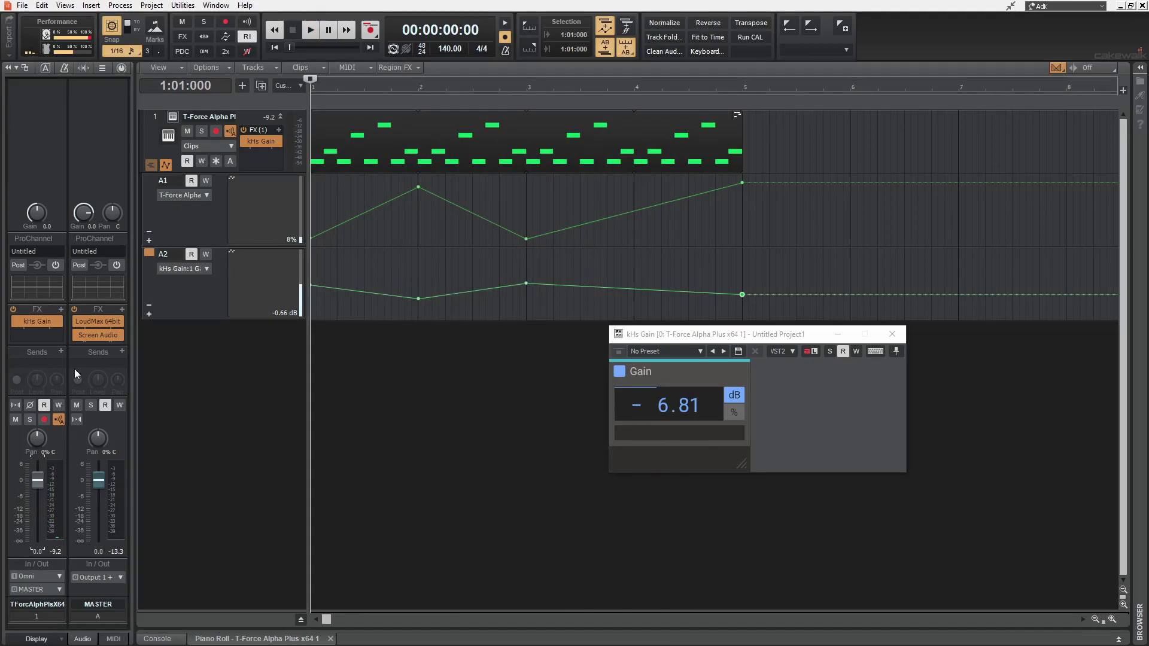
- Insert Sonitus Equalizer, adjust its output, close it, and move kHs Gain after it
right_click(61, 313)
mouse_move(96, 340)
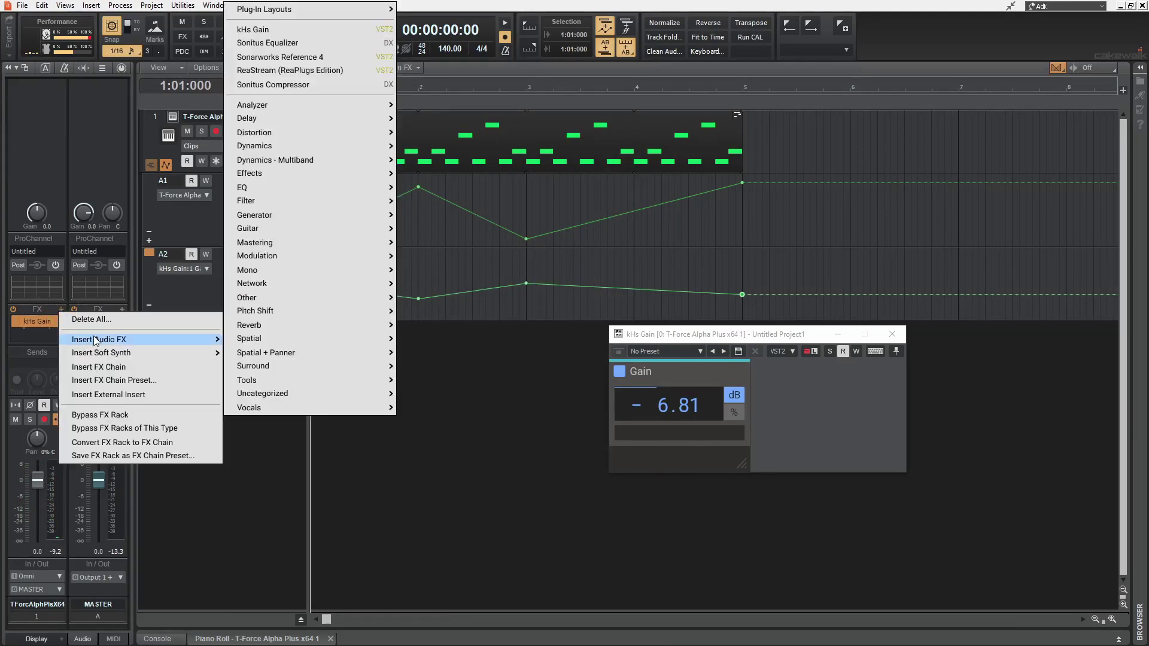
left_click(314, 43)
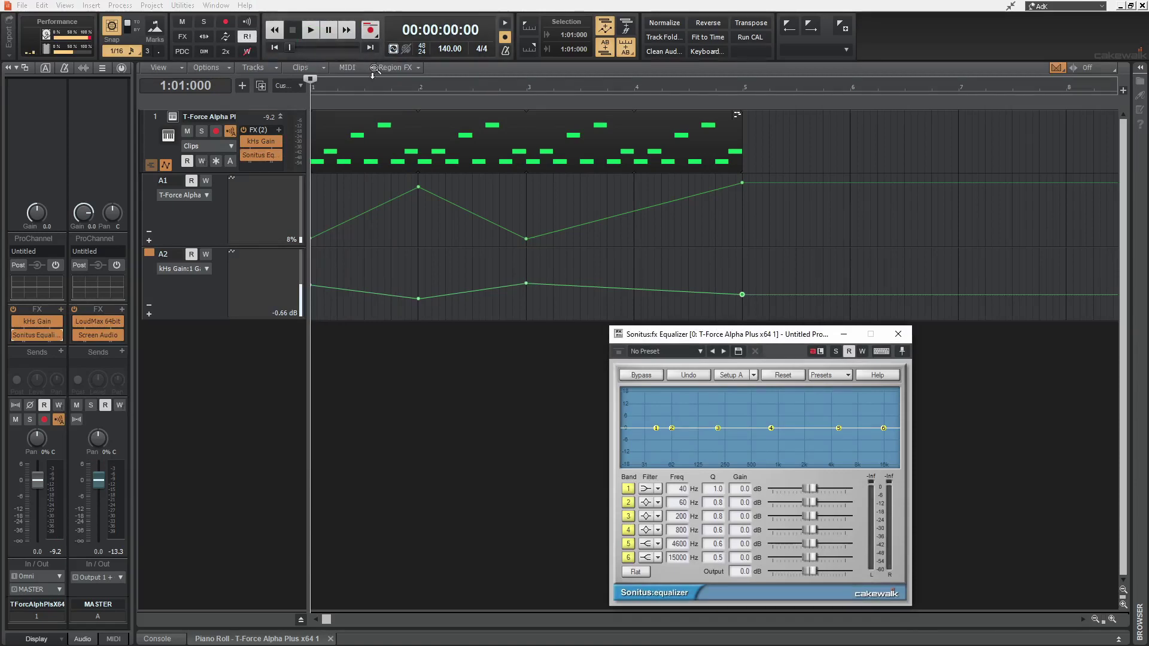
mouse_move(812, 573)
left_mouse_down()
mouse_move(737, 572)
mouse_move(874, 572)
mouse_move(831, 575)
left_mouse_up()
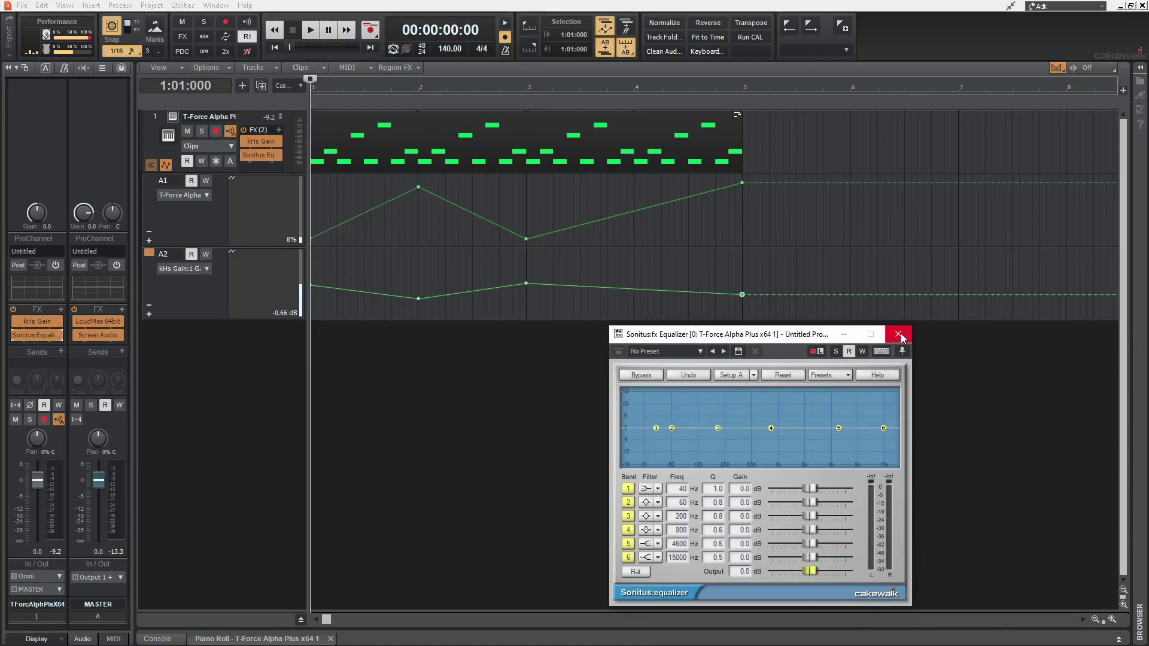
left_click(898, 334)
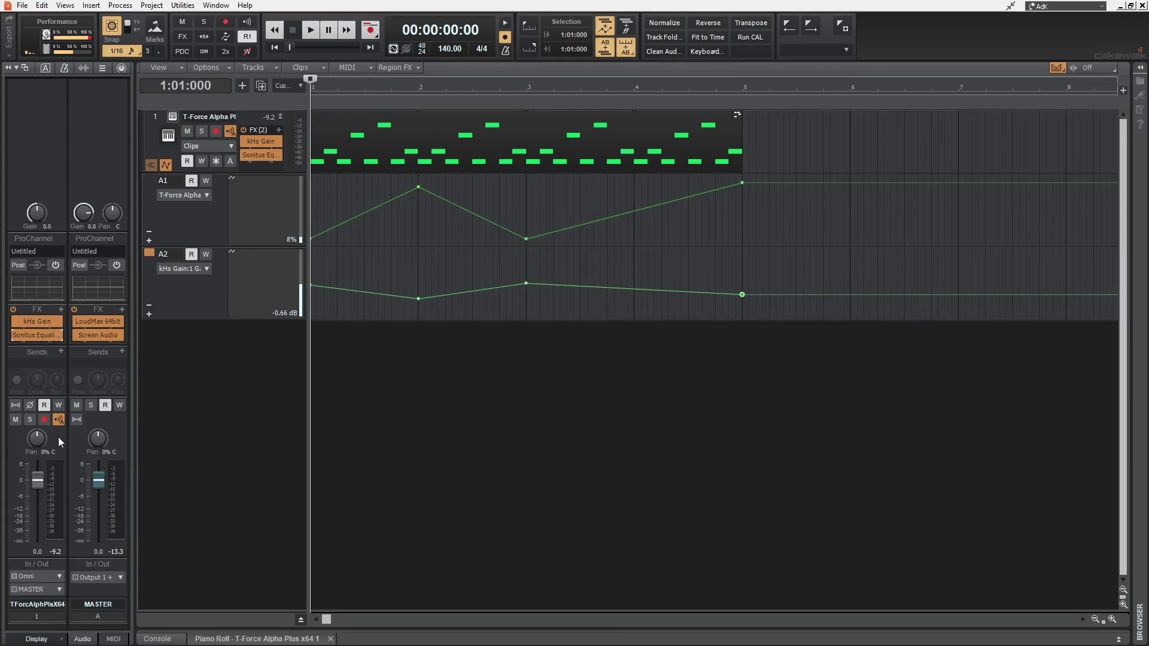
left_click_drag(39, 320, 35, 341)
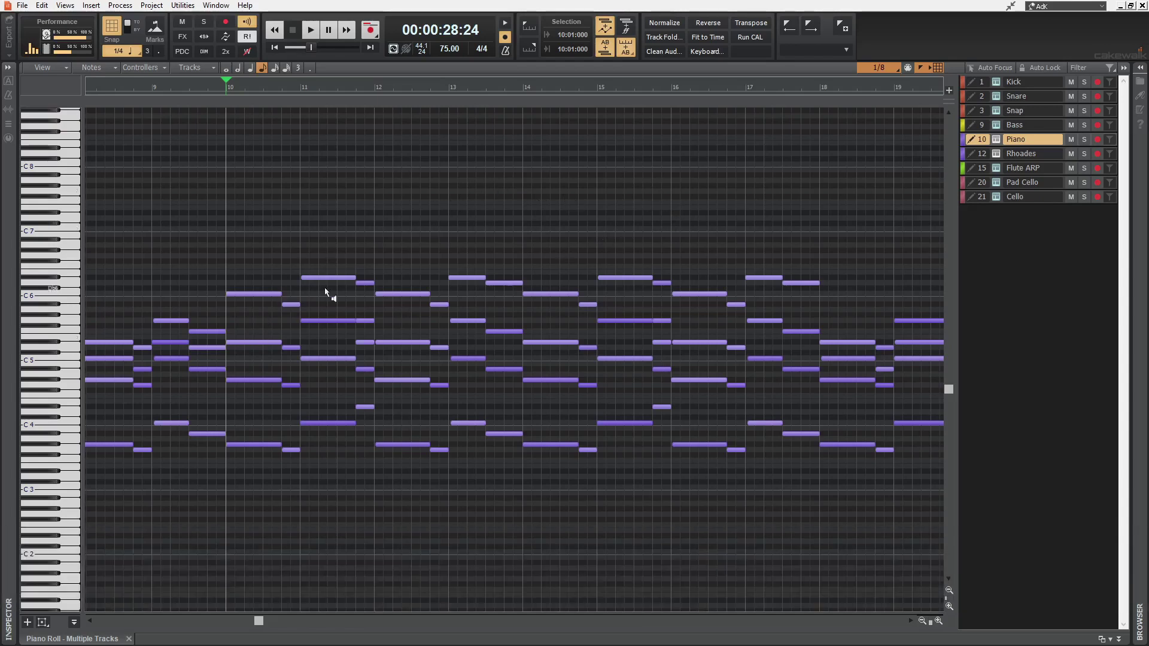
- Move the now time through bars 14, 13 and 10, ending at bar 11
left_click(562, 249)
left_click(455, 243)
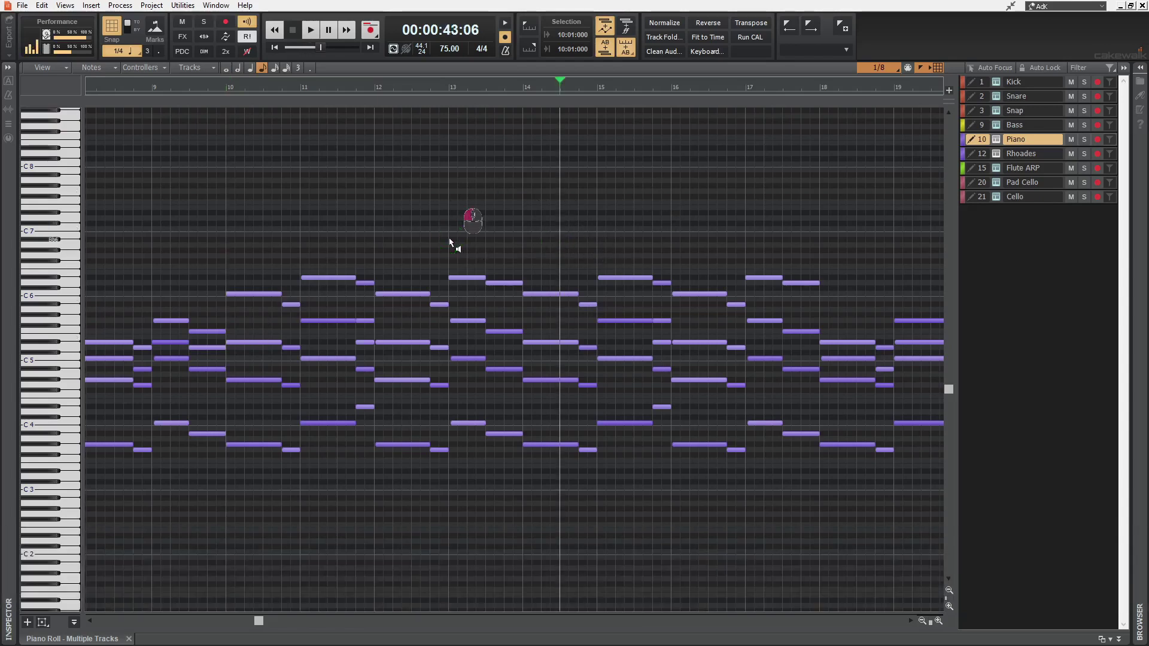
left_click_drag(462, 244, 252, 249)
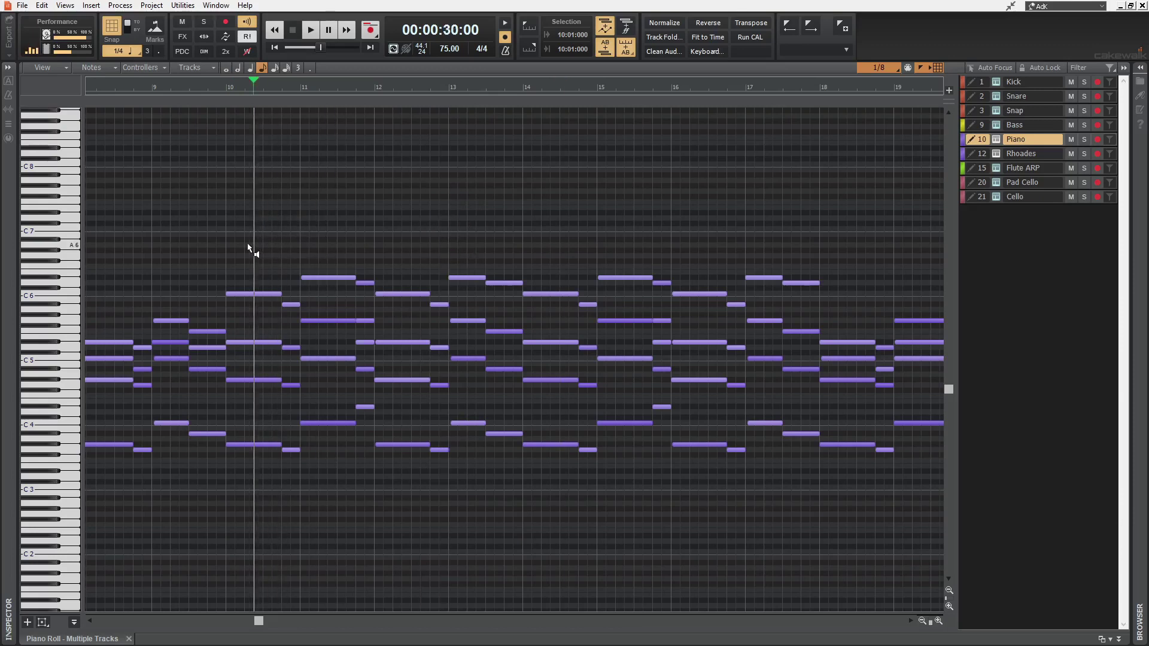
left_click(337, 238)
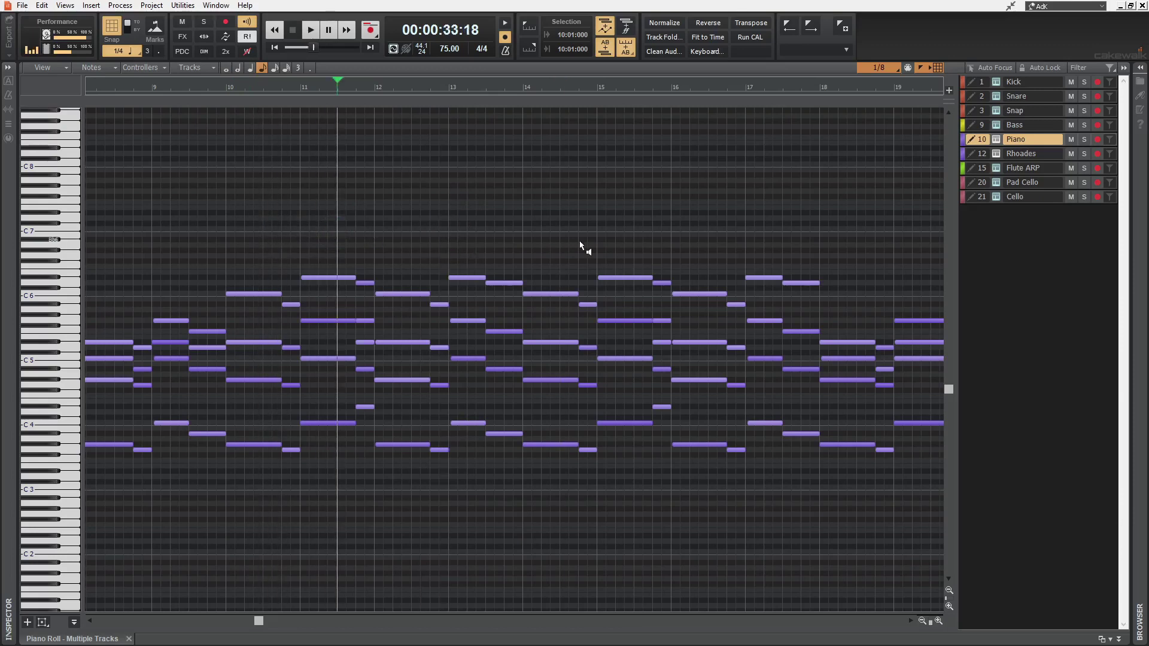
- Show the Rhoades track's notes and step the now time forward and back between notes
left_click(983, 154)
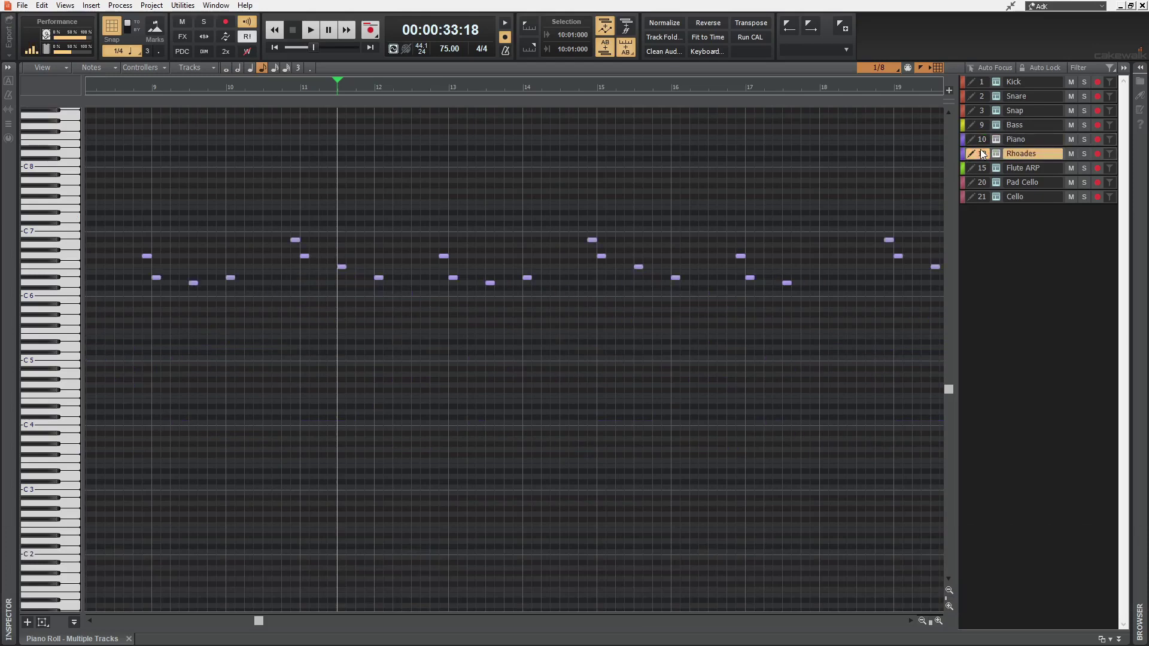
left_click(330, 184)
key("Tab")
key("Tab")
key("Tab")
key("Tab")
key("Tab")
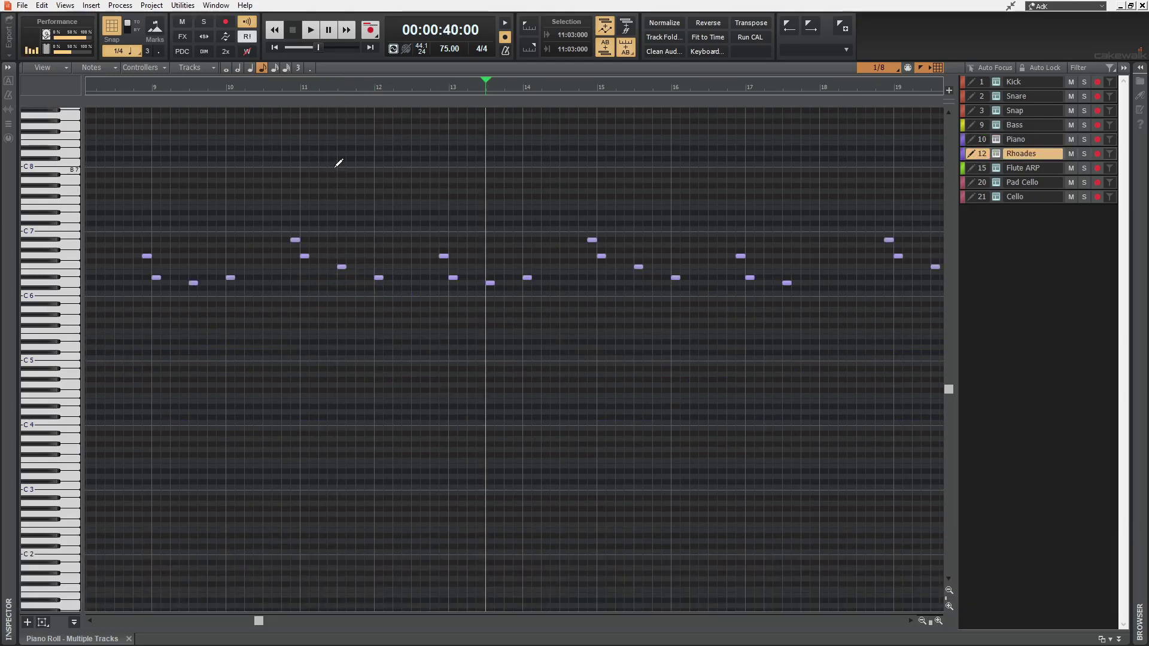
key("shift+Tab")
key("shift+Tab")
key("shift+Tab")
key("shift+Tab")
key("shift+Tab")
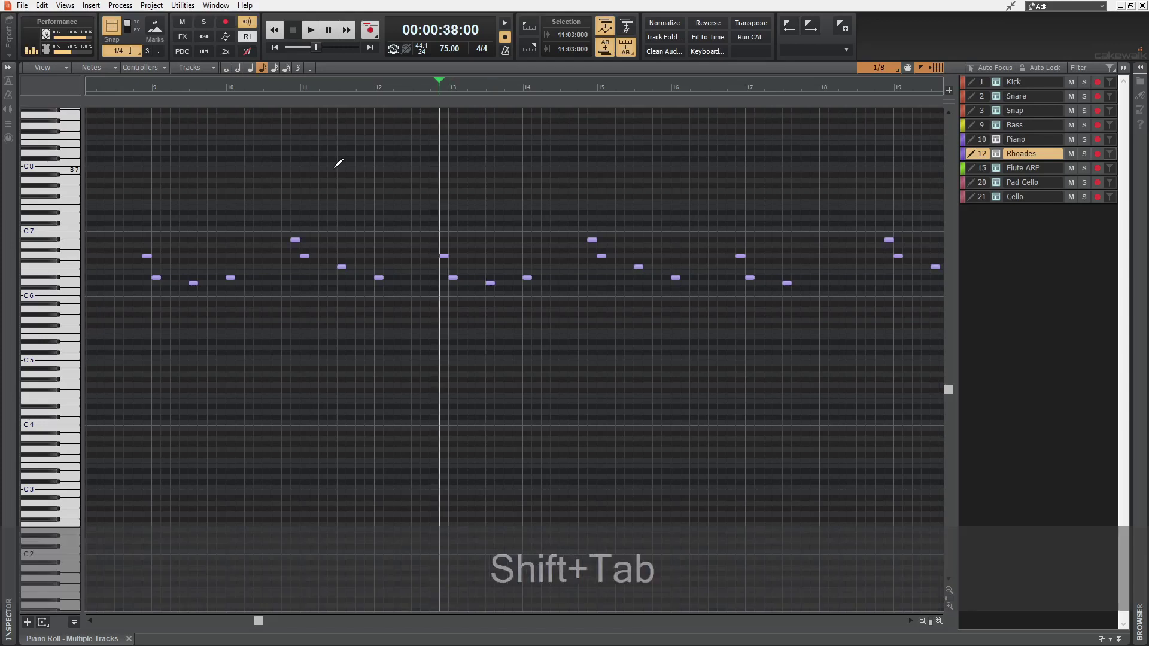